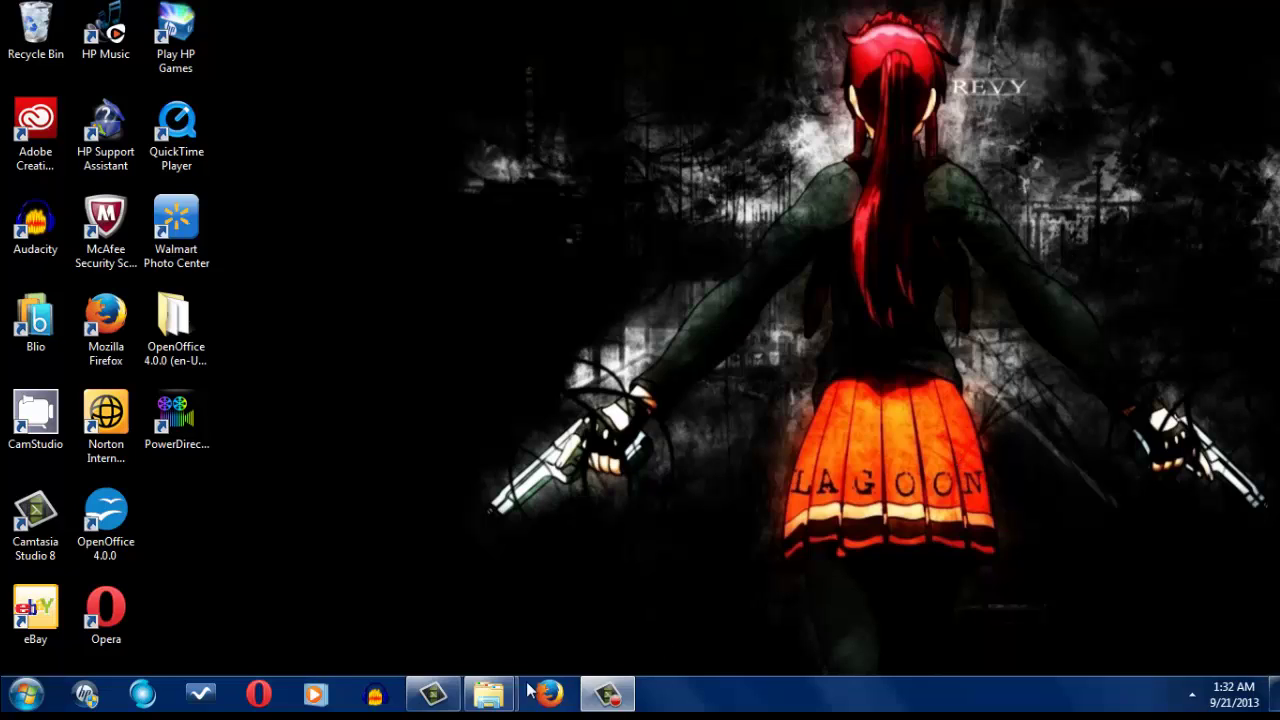
Restore the minimized Camtasia Recorder timer panel and move it toward the screen's middle
left_click(615, 698)
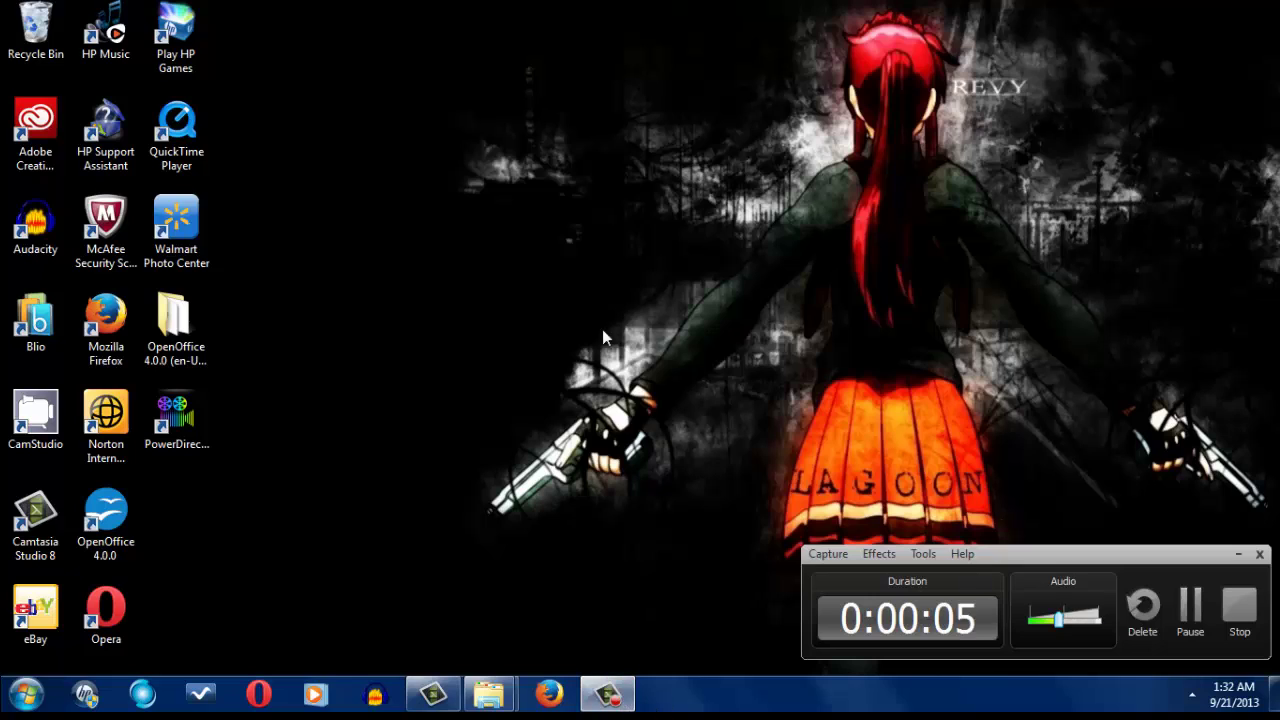
left_click_drag(1020, 567, 896, 427)
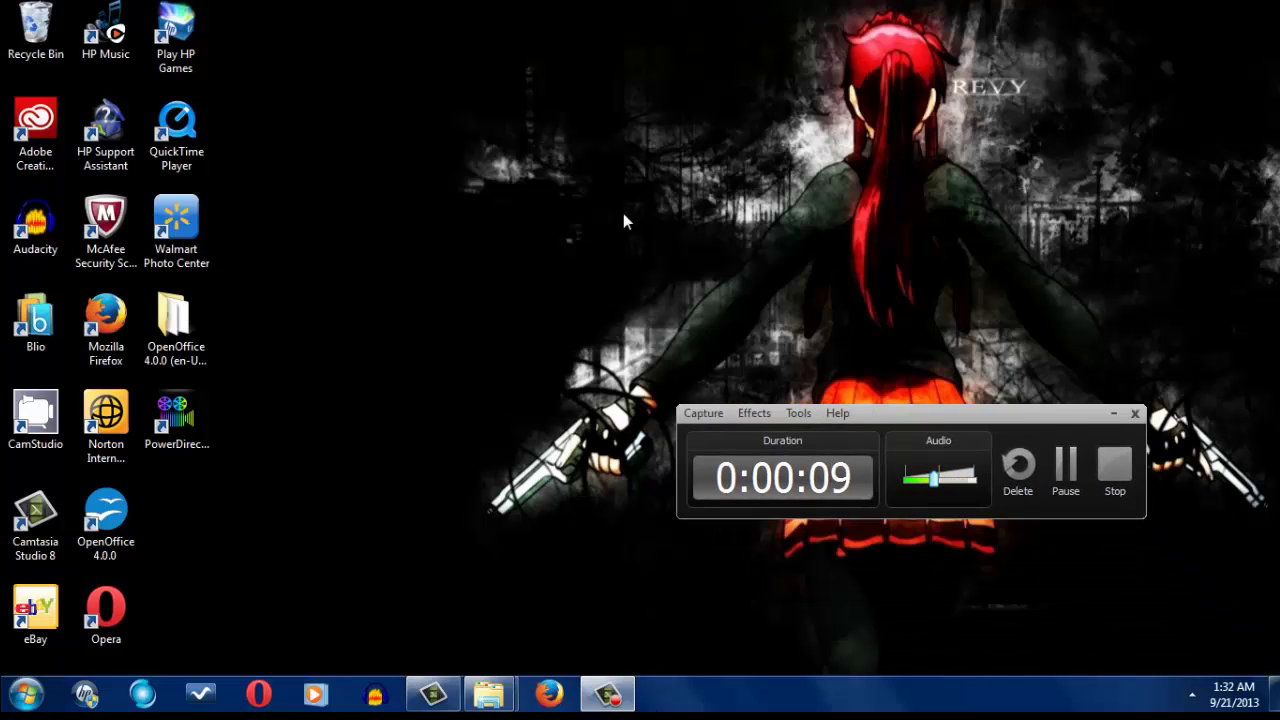
mouse_move(1210, 0)
left_mouse_down()
mouse_move(762, 335)
mouse_move(813, 268)
left_mouse_up()
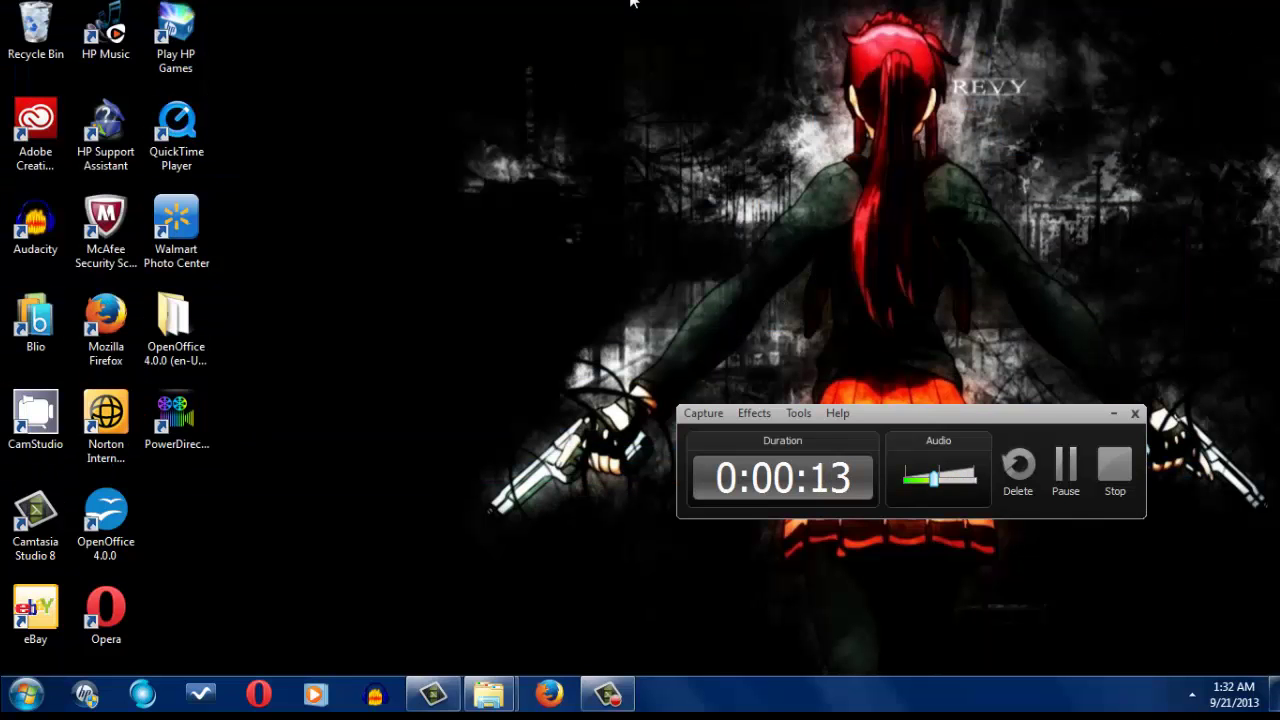
Select the HP Music and Play HP Games desktop shortcuts, then clear the selection
left_click_drag(628, 2, 5, 170)
mouse_move(613, 2)
left_mouse_down()
mouse_move(57, 32)
mouse_move(5, 365)
left_mouse_up()
left_click(450, 127)
left_click_drag(310, 278, 72, 466)
left_click(366, 280)
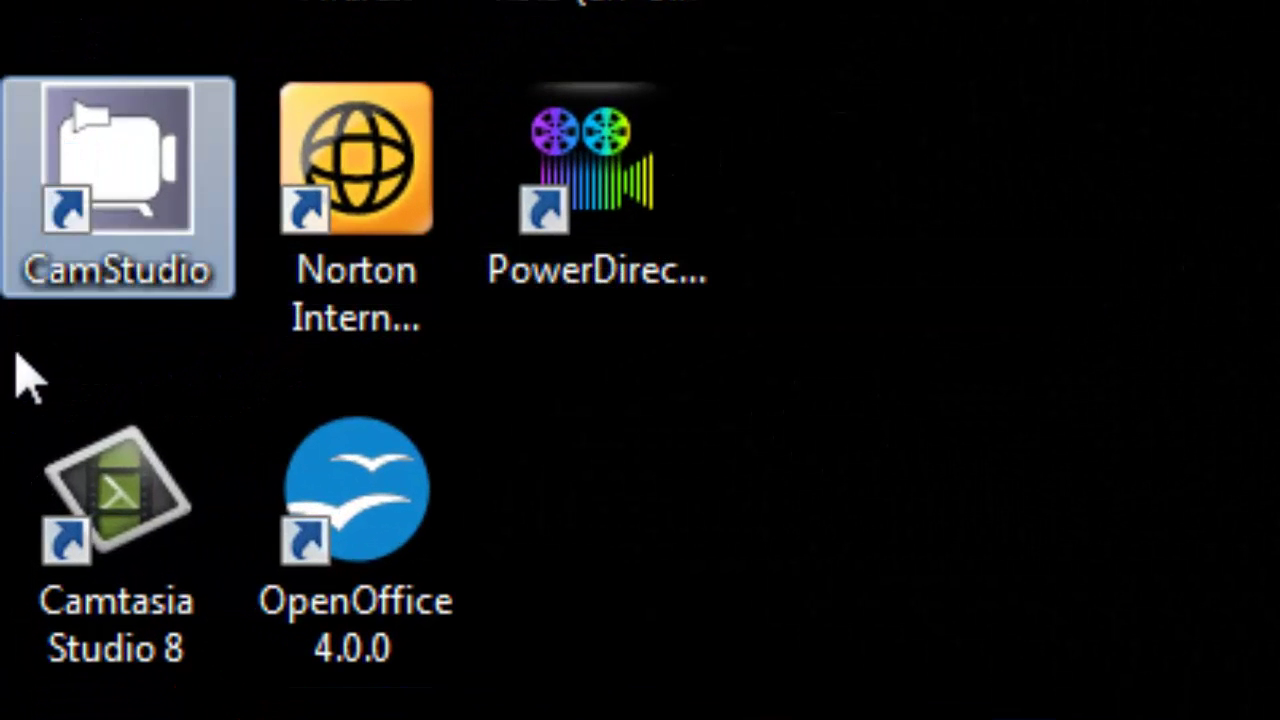
double_click(130, 220)
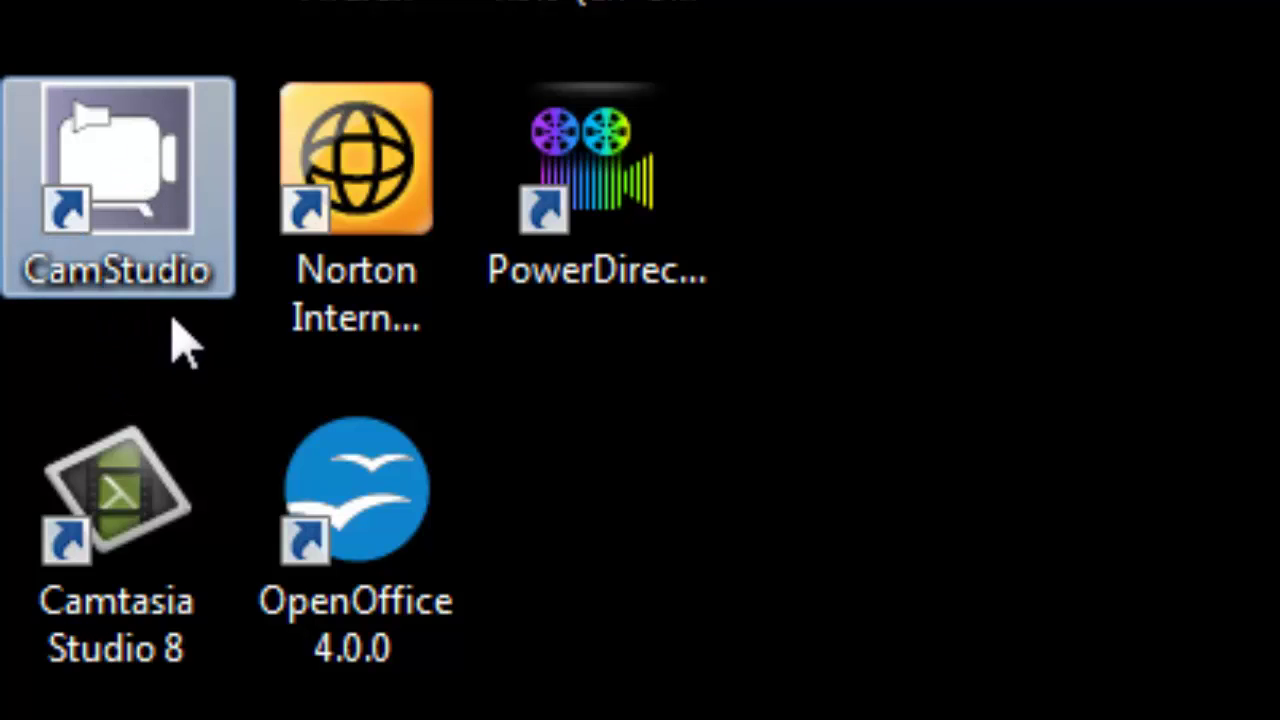
left_click(155, 622)
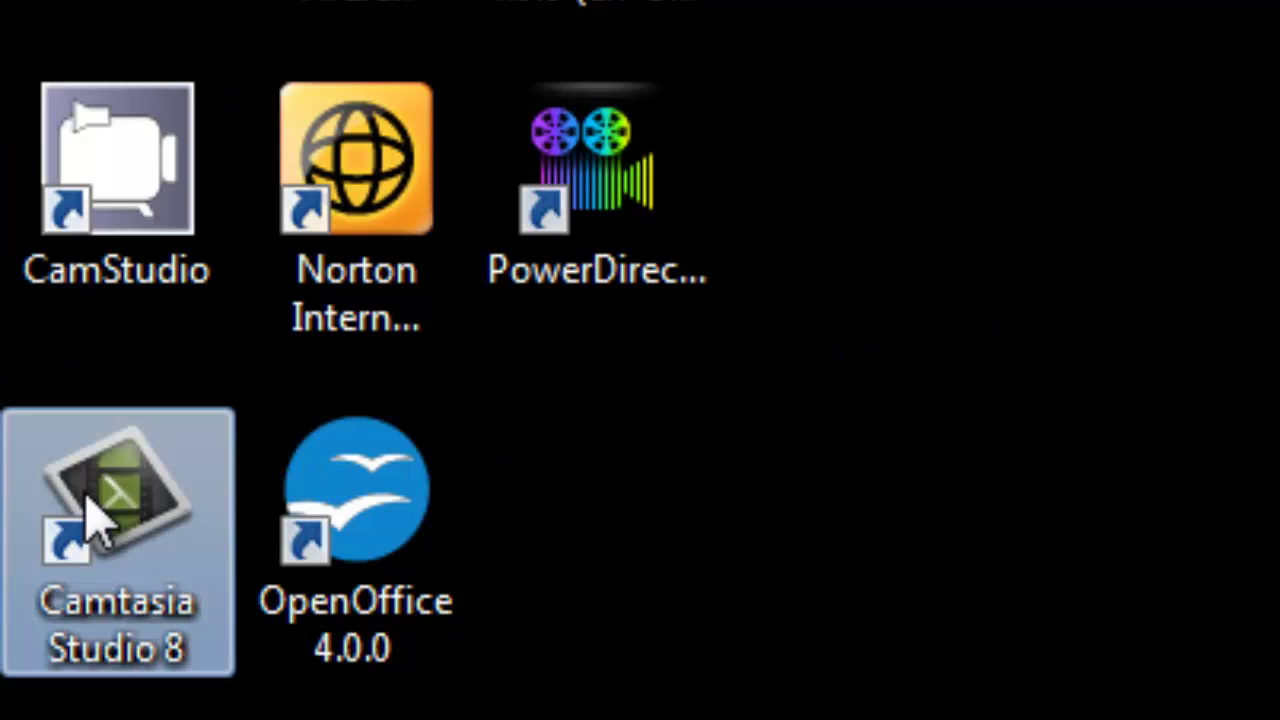
left_click(1182, 372)
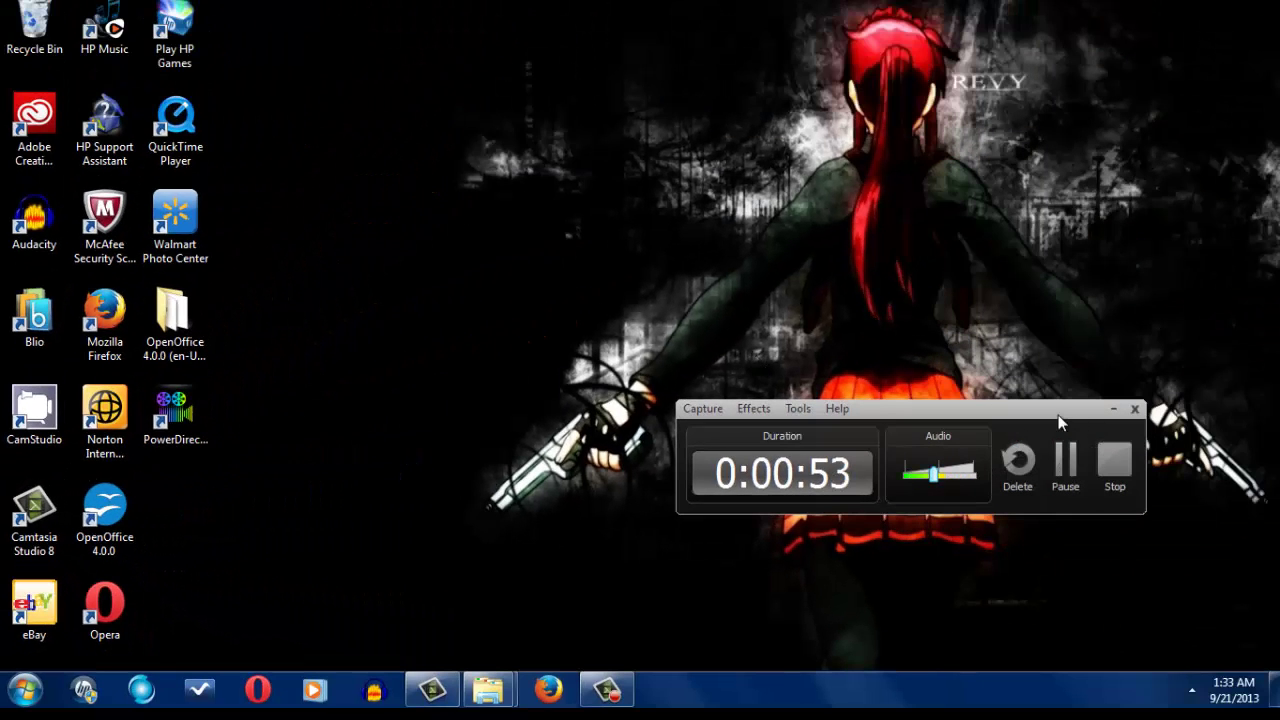
Restore the VisualBoyAdvance-1.8.0-beta3 folder window and move it up and left
left_click_drag(1060, 422, 1160, 458)
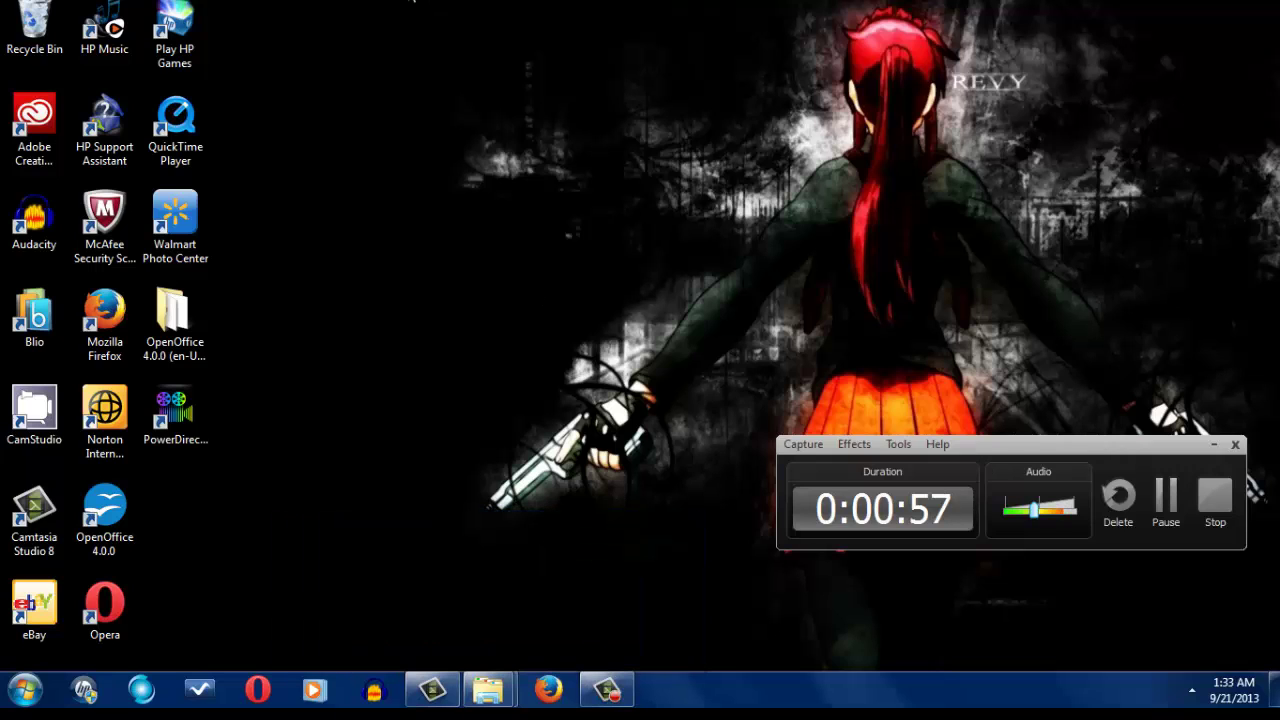
left_click_drag(398, 2, 2, 588)
left_click_drag(930, 22, 5, 580)
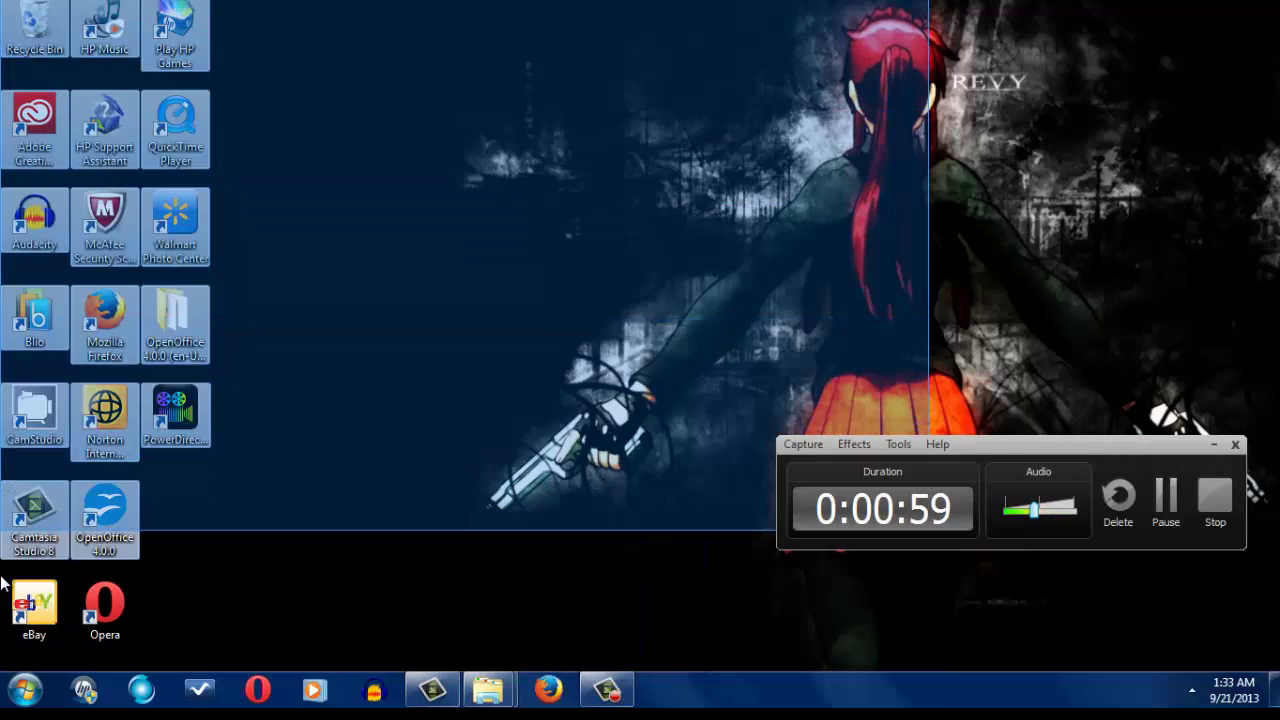
mouse_move(488, 690)
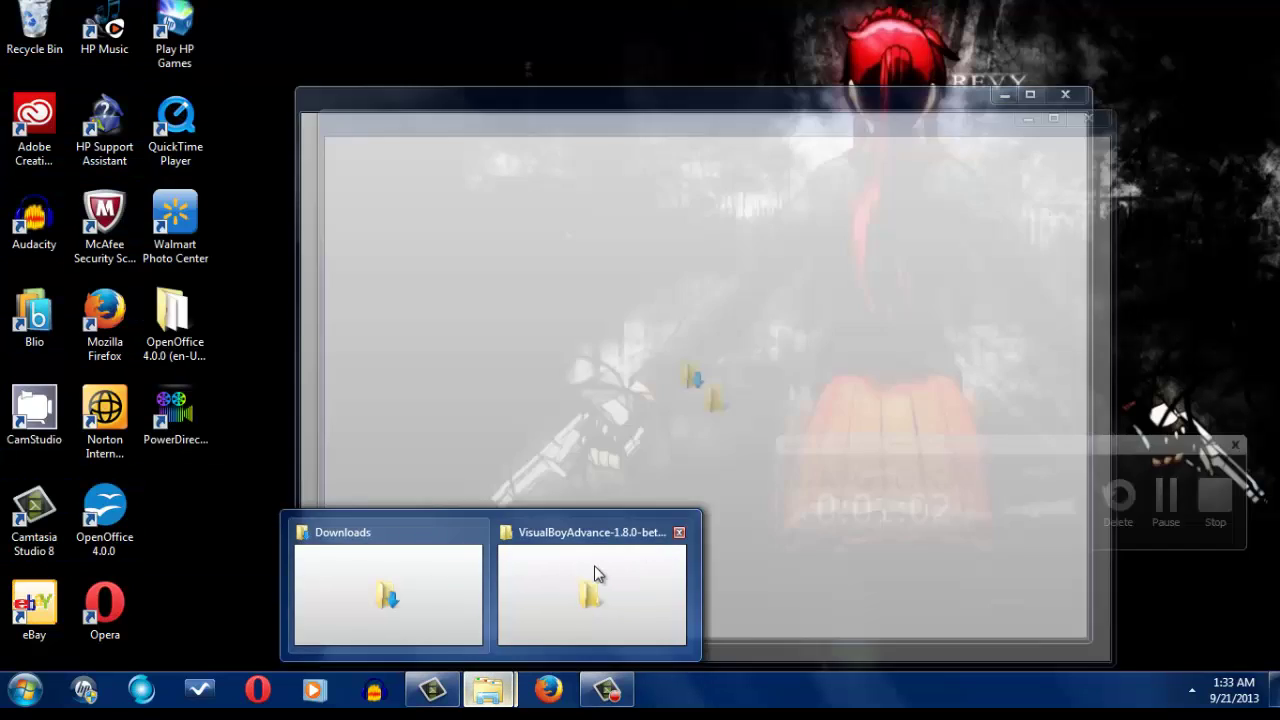
left_click(586, 572)
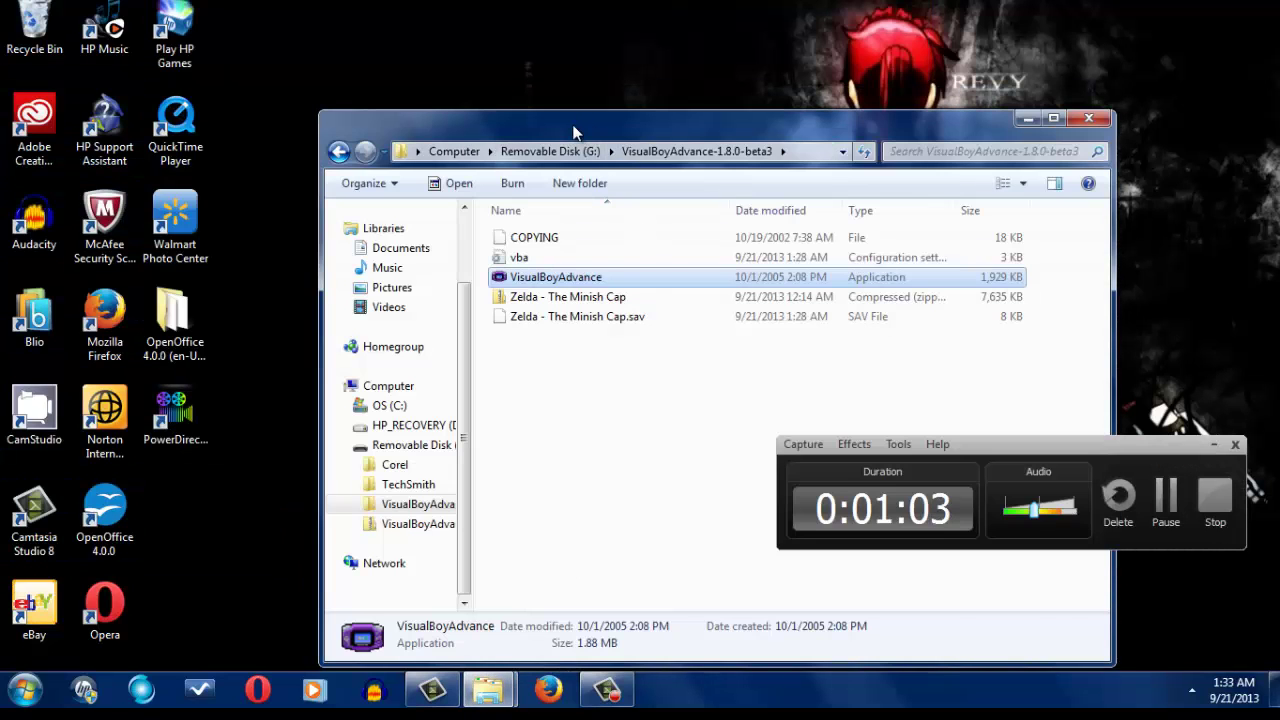
left_click_drag(573, 131, 525, 49)
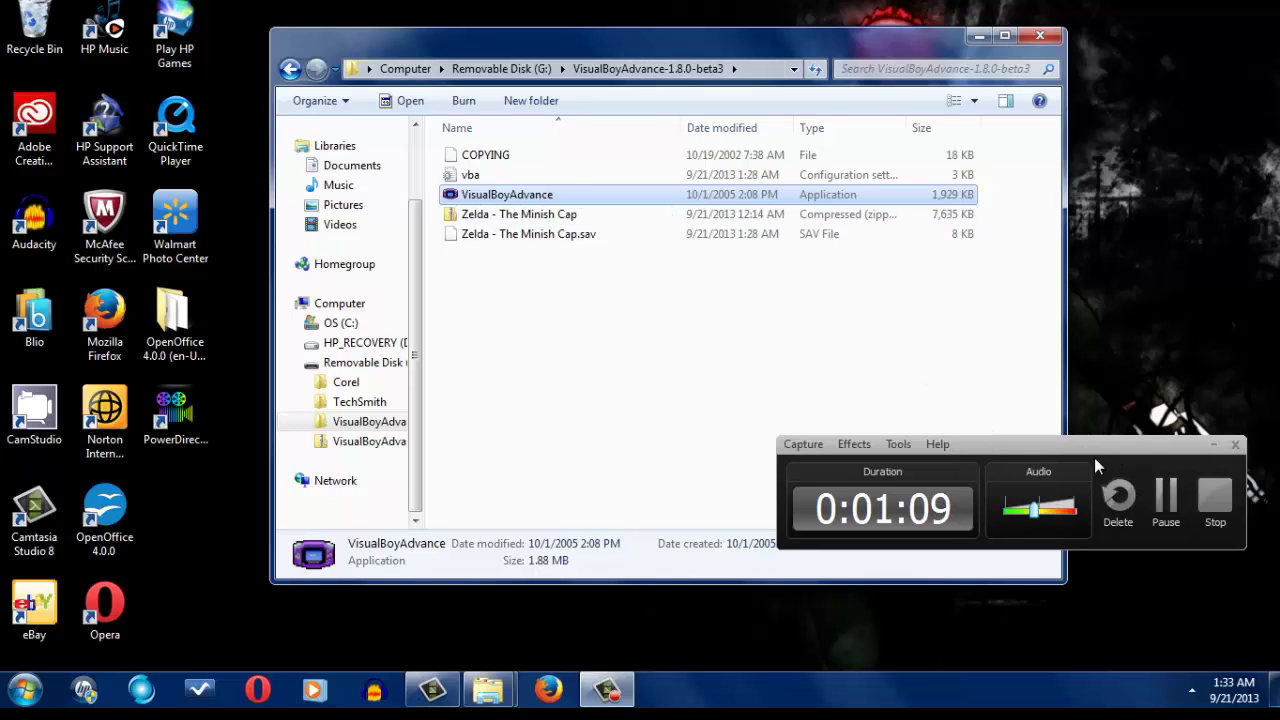
Fine-tune the recording panel's position and select the VisualBoyAdvance application file
left_click_drag(1098, 466, 1065, 491)
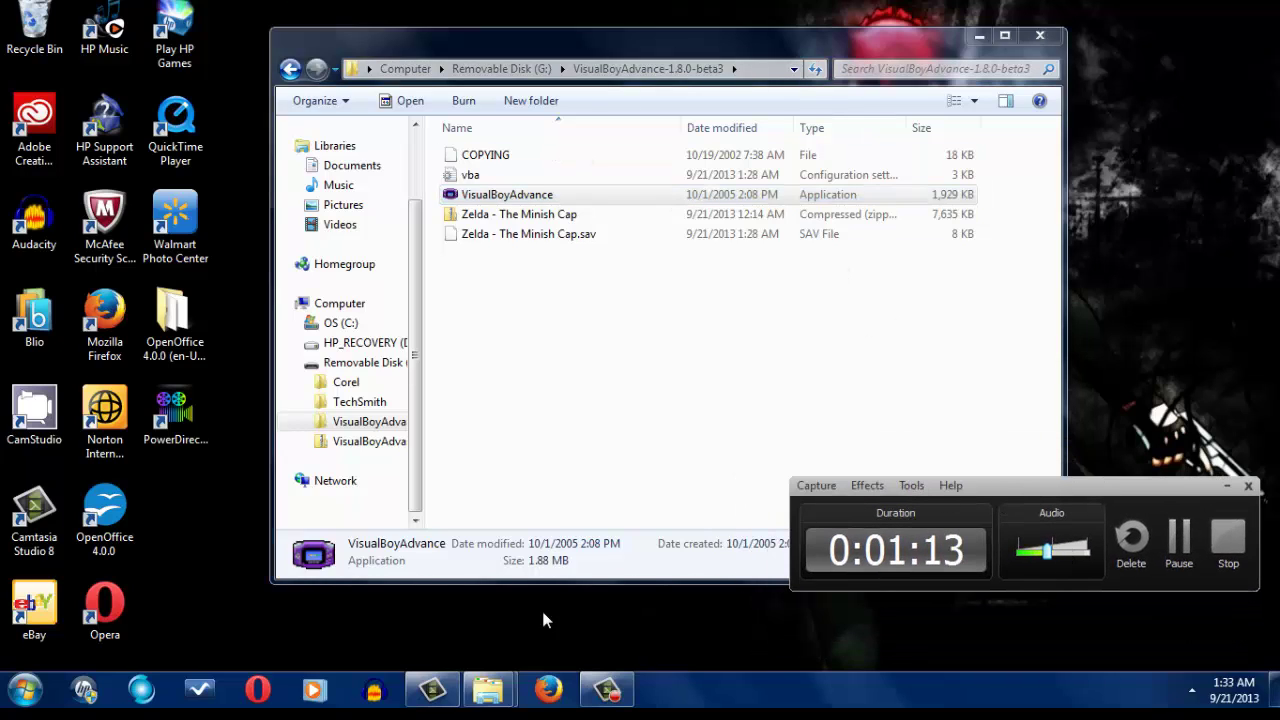
left_click(432, 690)
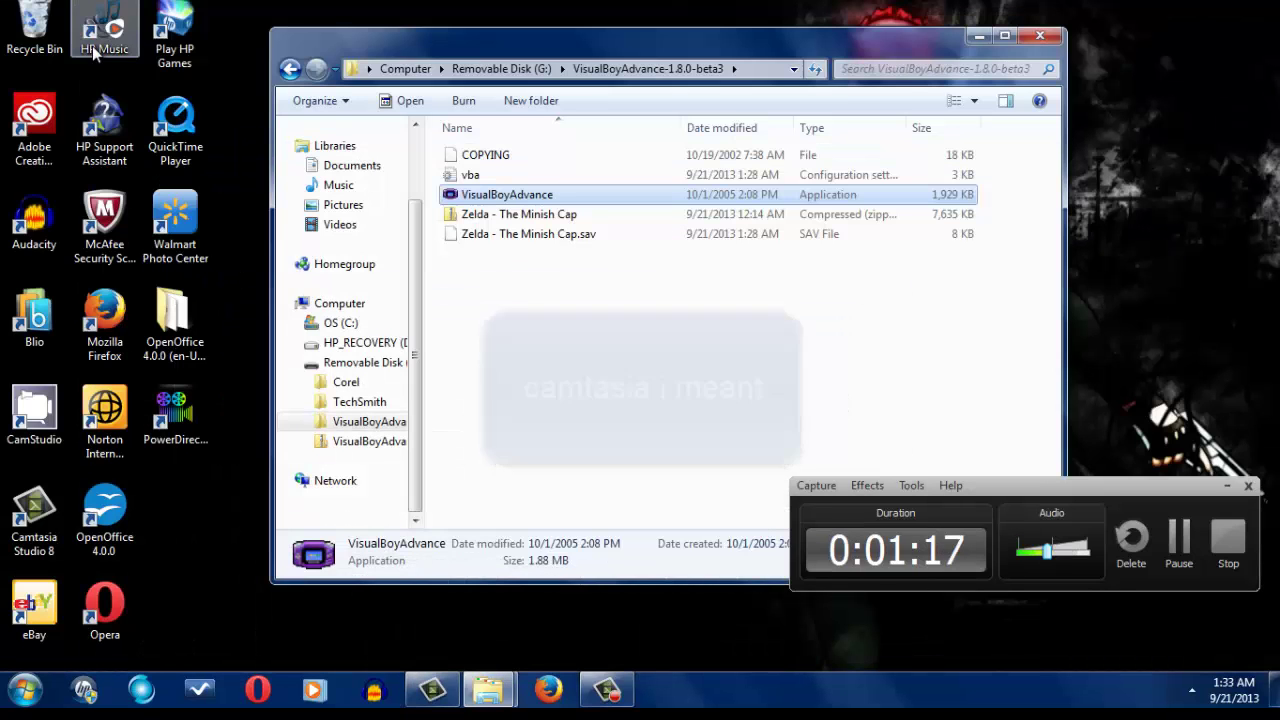
left_click_drag(1108, 490, 1072, 499)
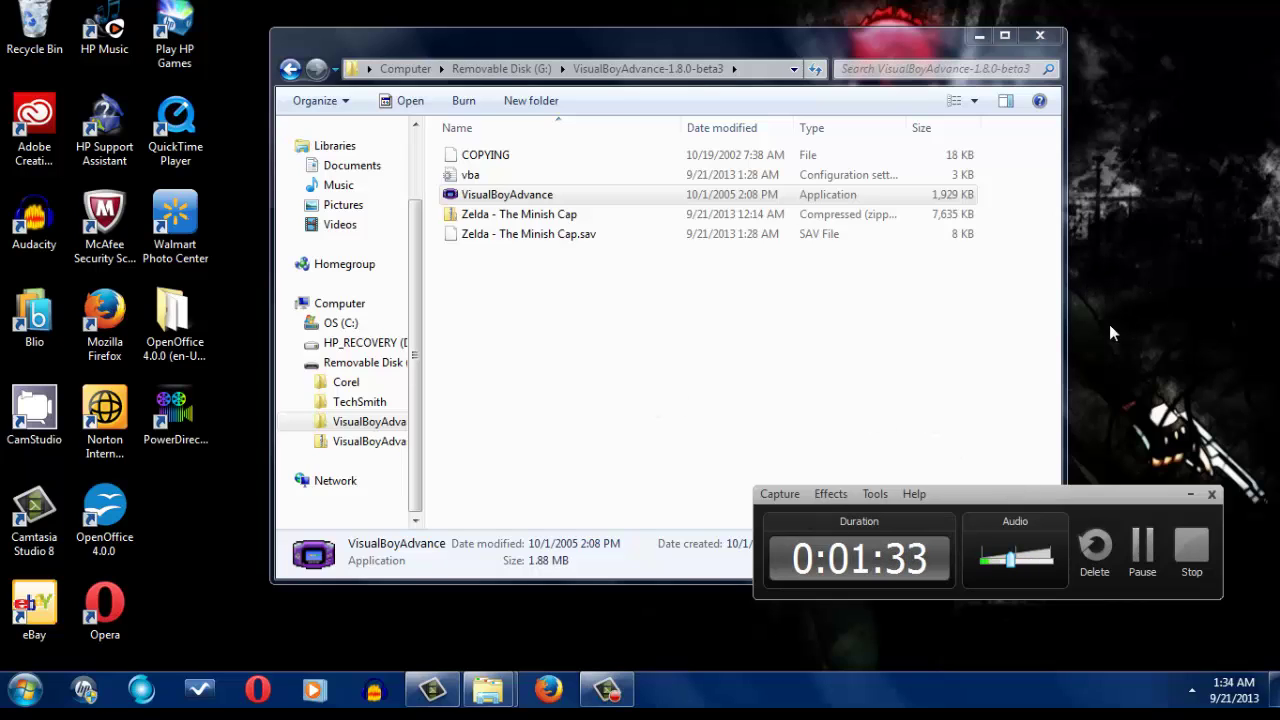
left_click(546, 194)
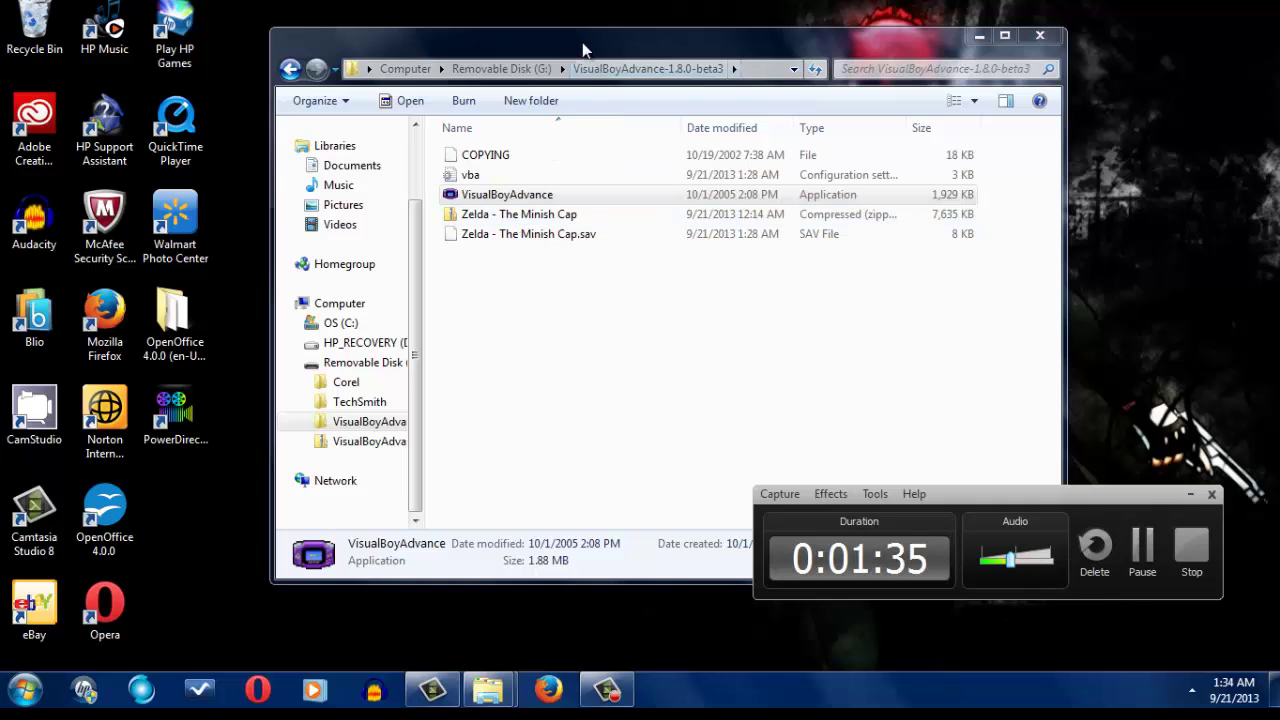
left_click_drag(582, 41, 543, 40)
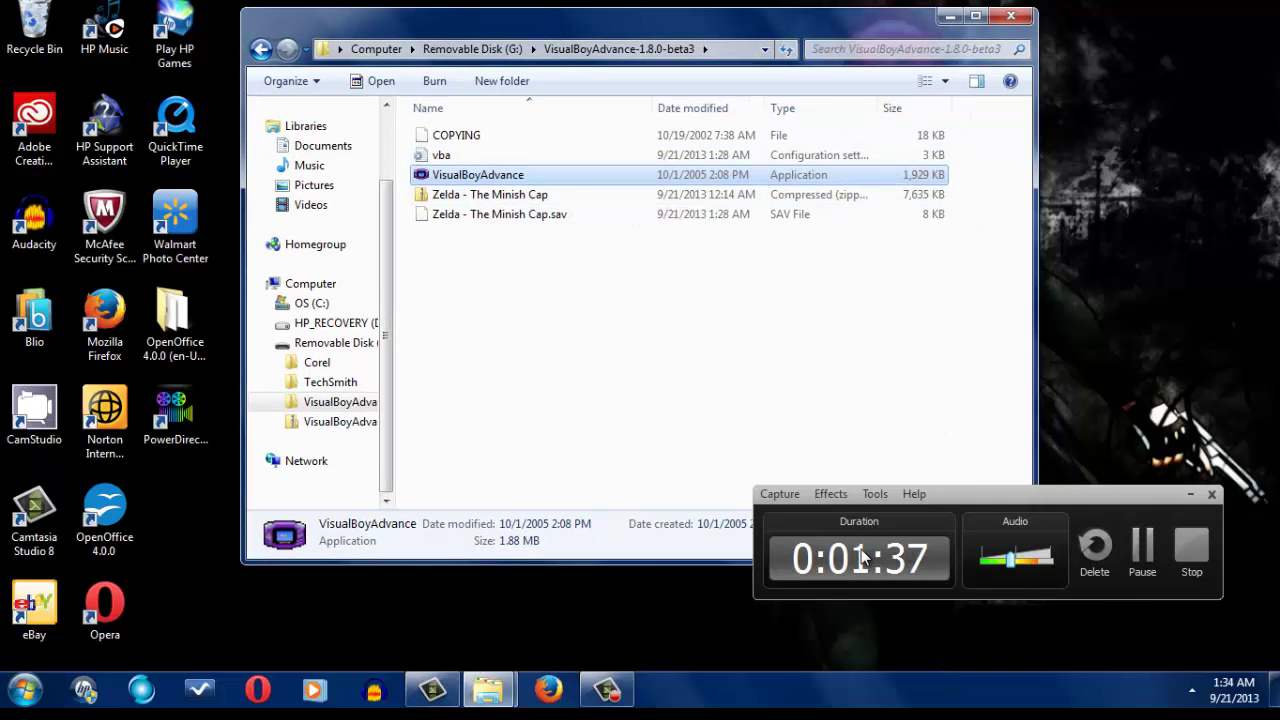
left_click_drag(963, 496, 1004, 507)
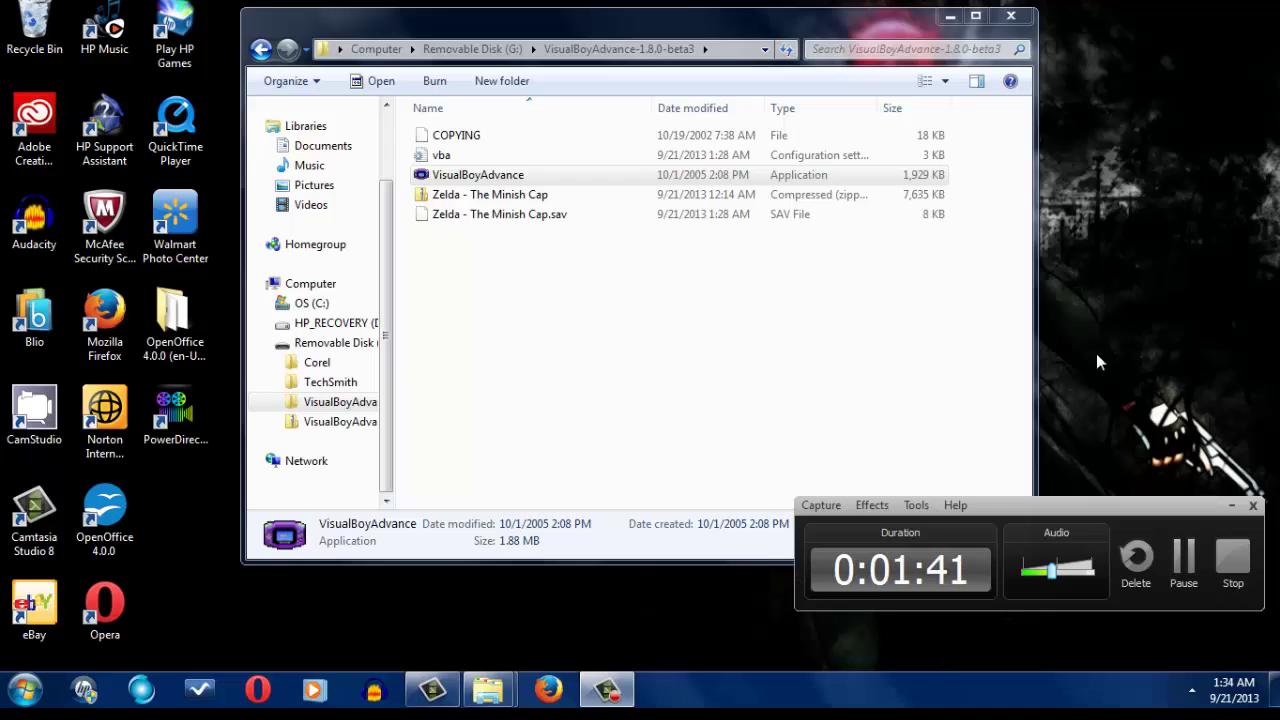
Launch VisualBoyAdvance, load the Zelda - The Minish Cap ROM, and dismiss the colour notice
left_click(484, 176)
double_click(484, 176)
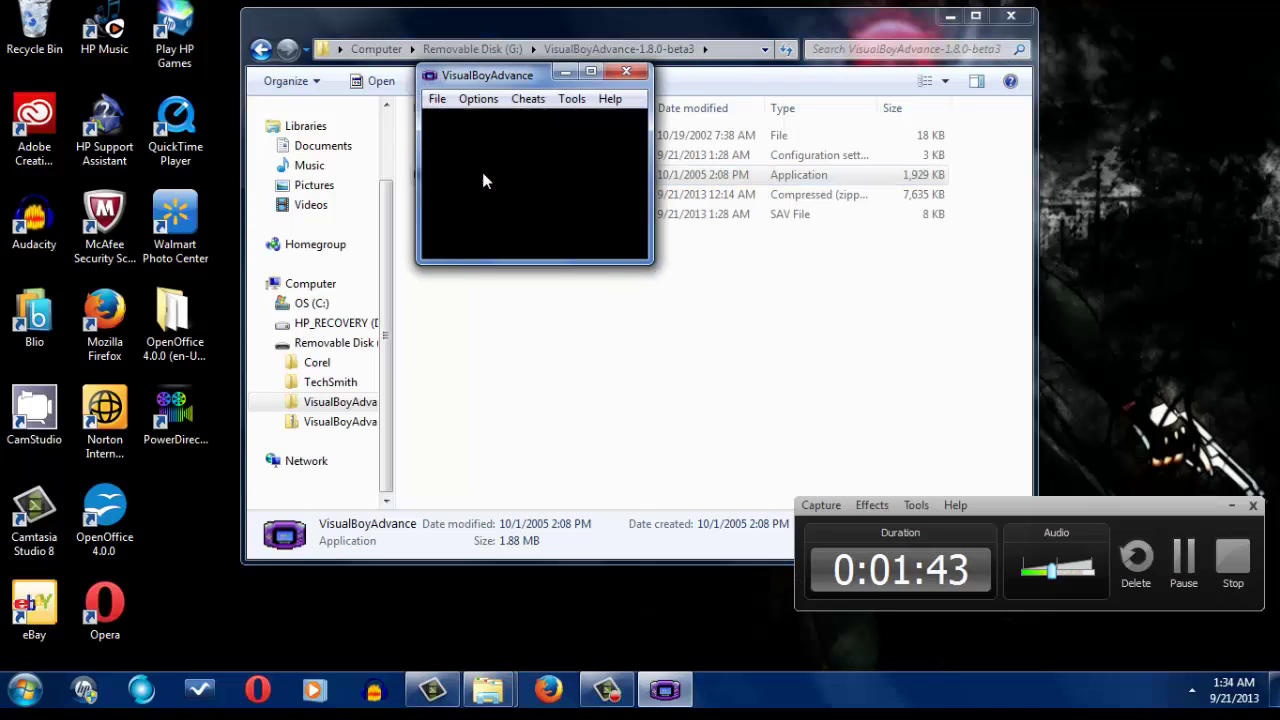
left_click(445, 100)
left_click(460, 120)
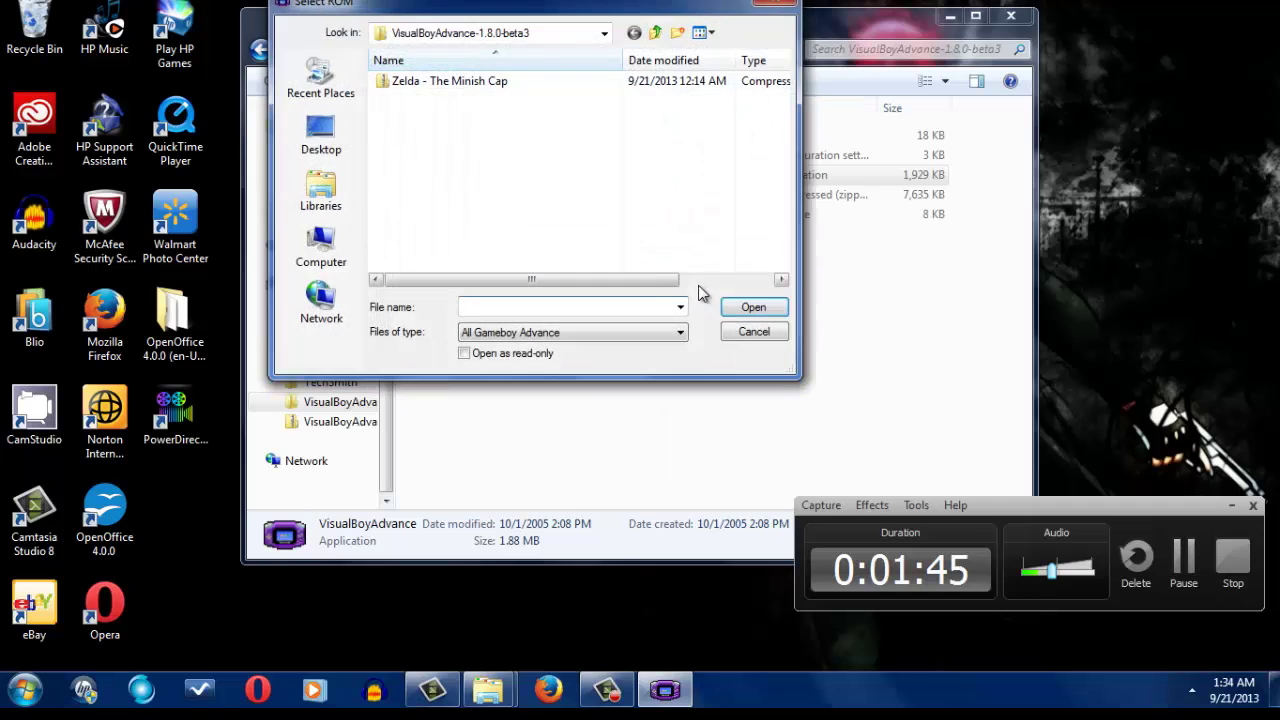
double_click(460, 82)
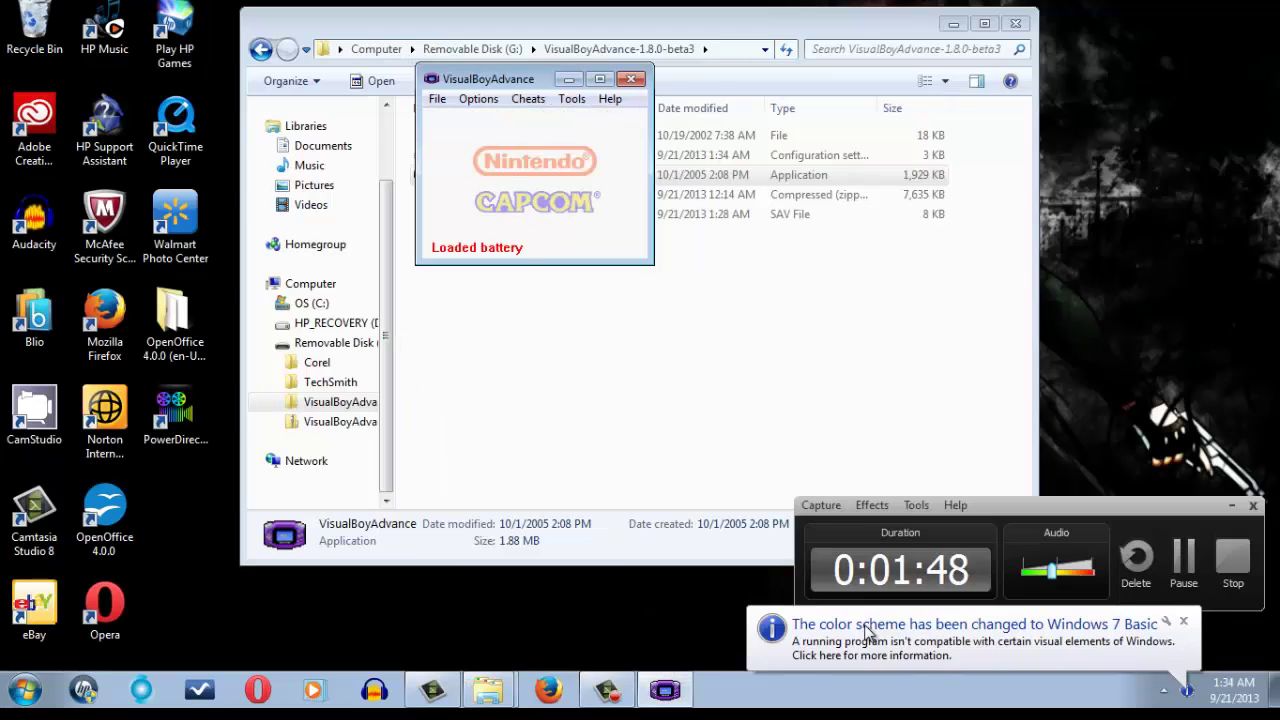
left_click(868, 632)
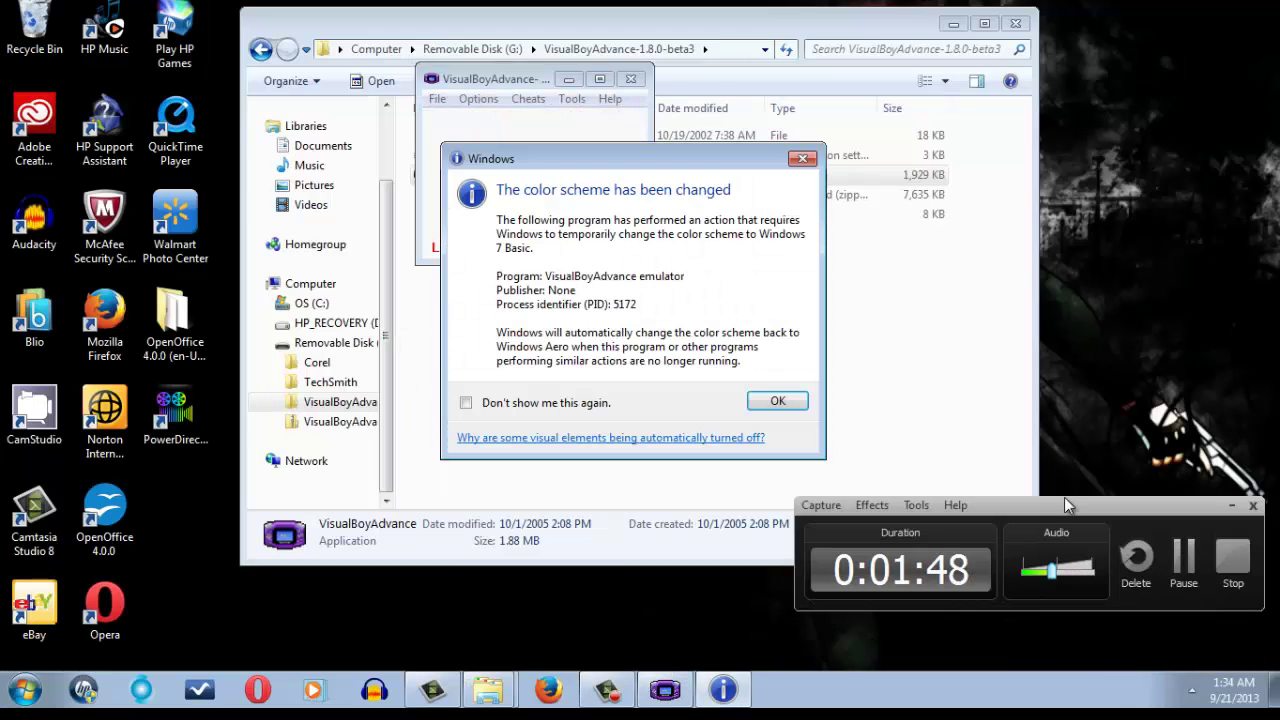
left_click(781, 404)
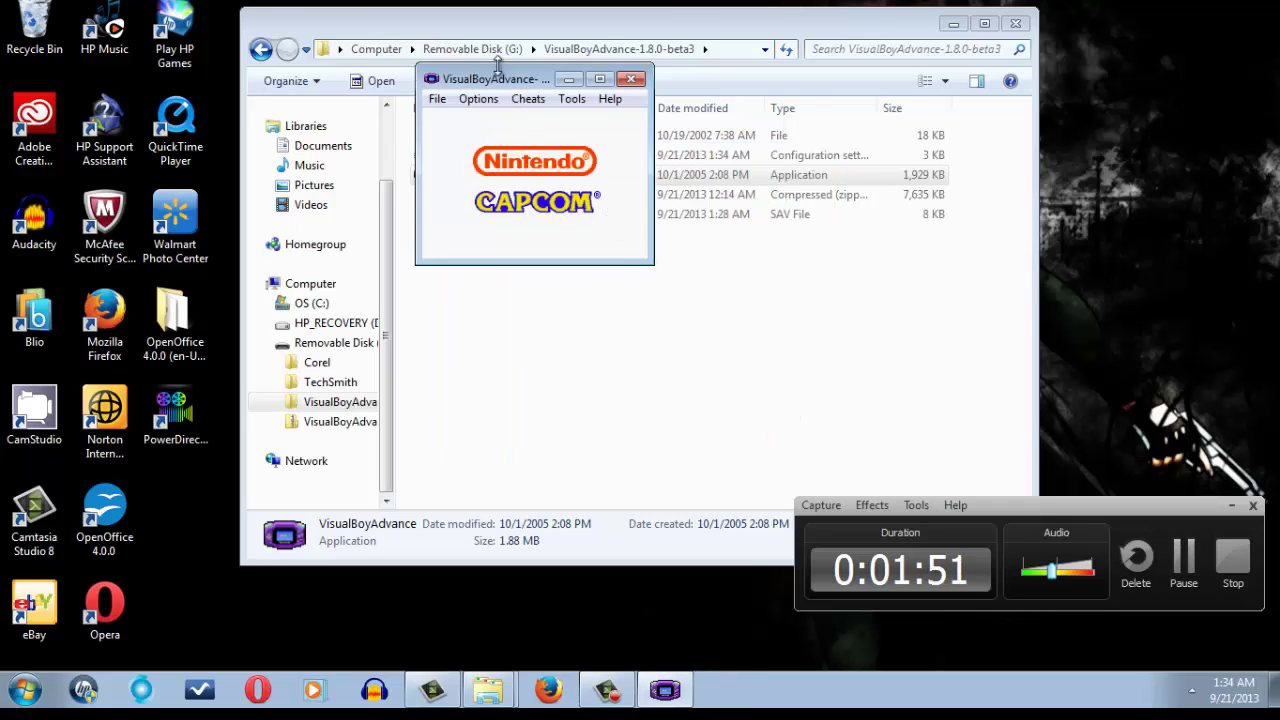
Move and enlarge the emulator window near the top of the screen
left_click_drag(496, 79, 491, 80)
left_click_drag(401, 79, 395, 72)
mouse_move(551, 251)
left_mouse_down()
mouse_move(709, 385)
mouse_move(910, 494)
left_mouse_up()
left_click(953, 23)
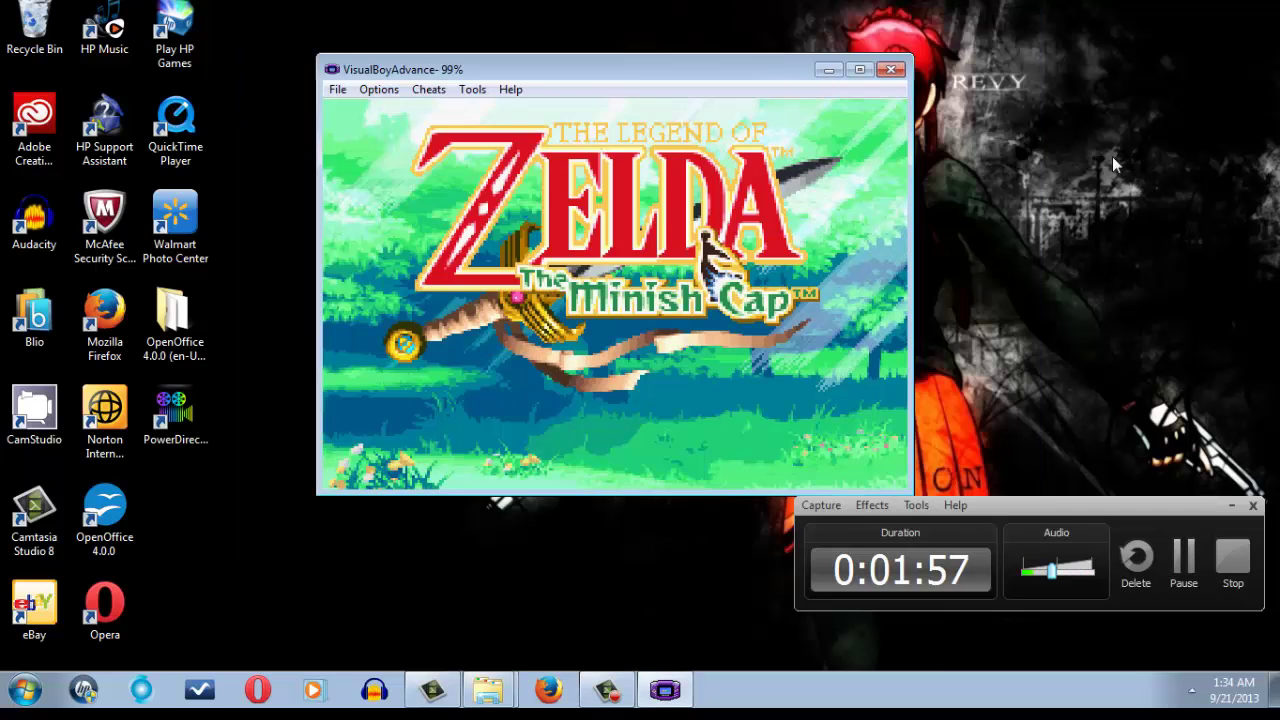
left_click_drag(750, 70, 770, 34)
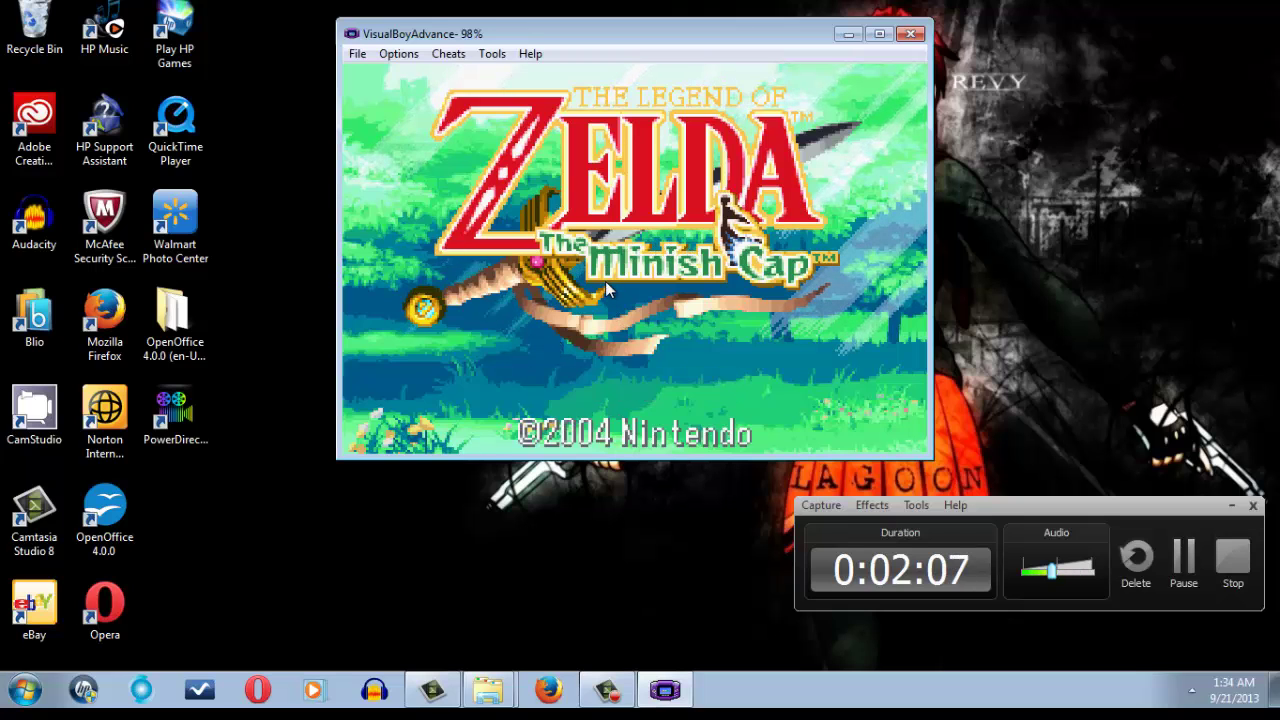
Go from the title screen to file select and open save file AAAAA
key("Return")
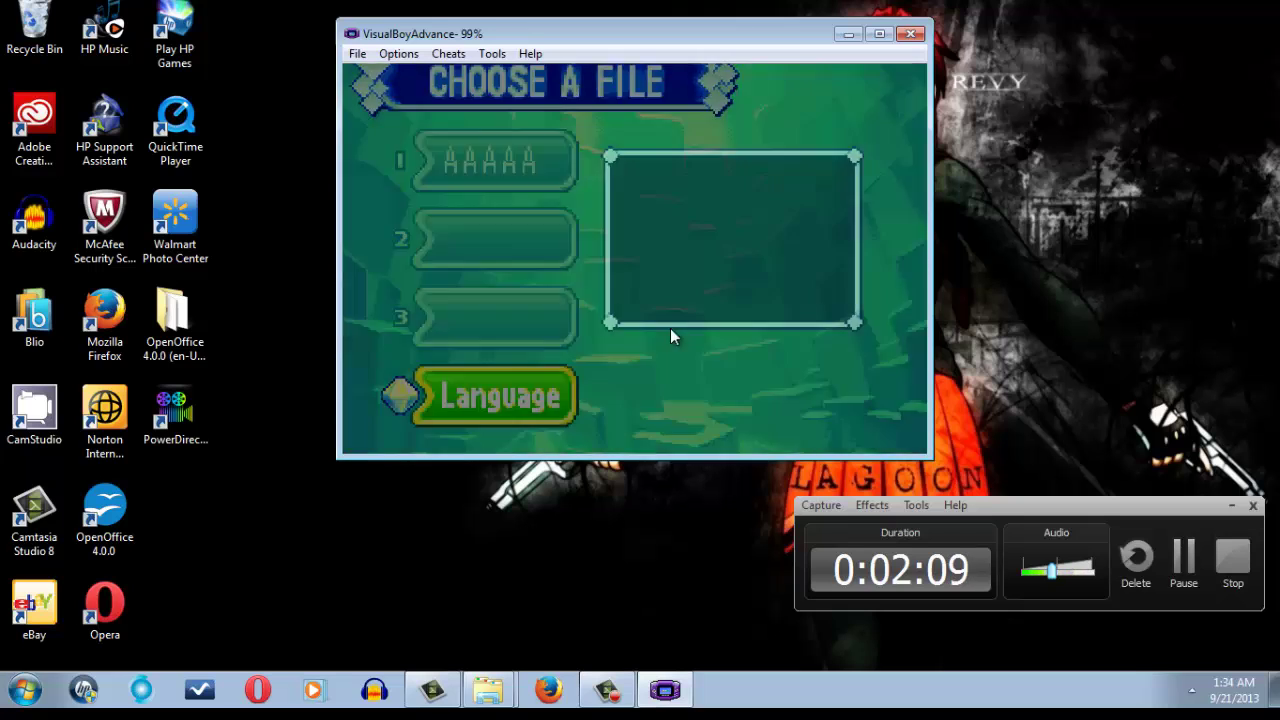
key("Up")
key("Up")
key("Up")
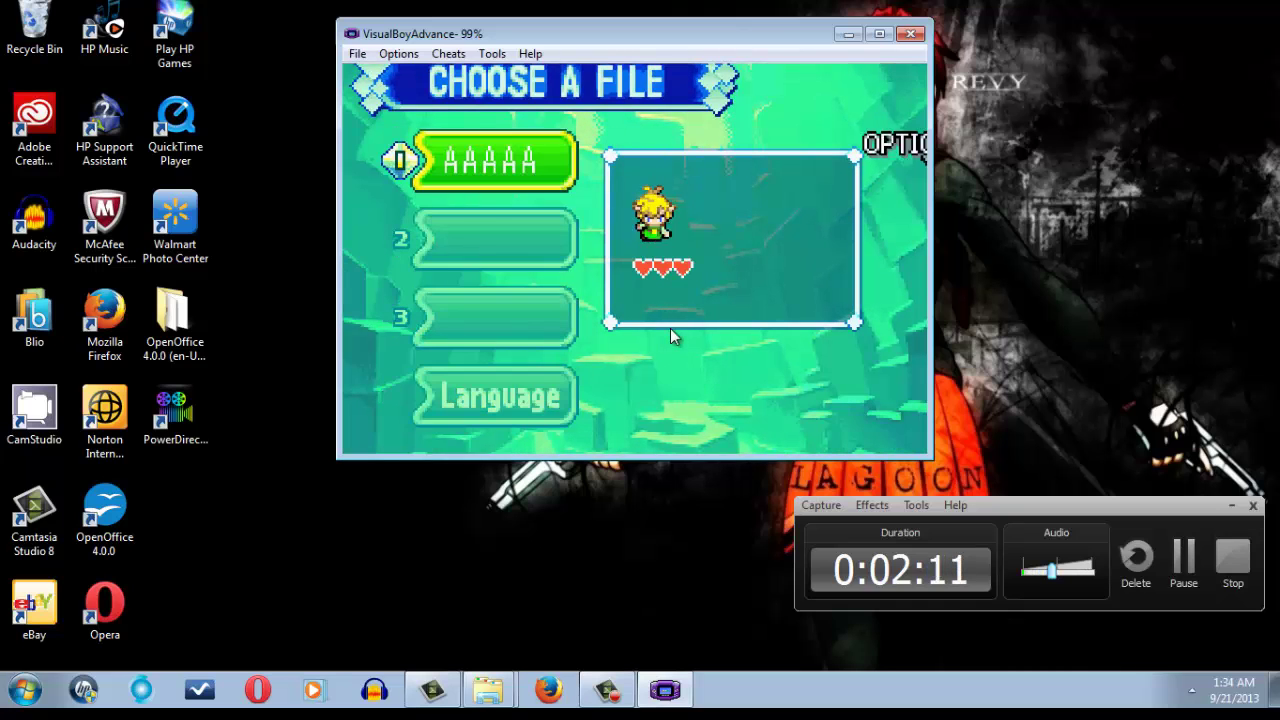
key("Return")
key("Return")
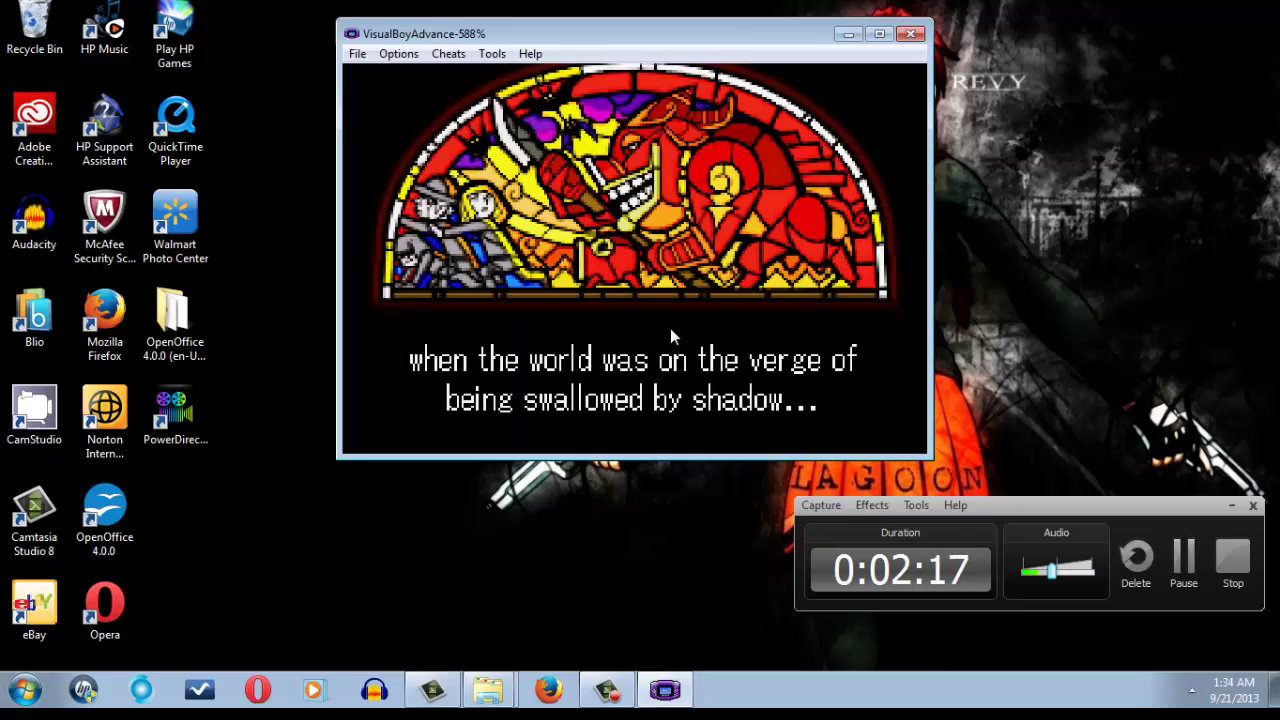
Close the VisualBoyAdvance window and rearrange the remaining windows on the desktop
left_click(906, 35)
left_click_drag(990, 2, 204, 306)
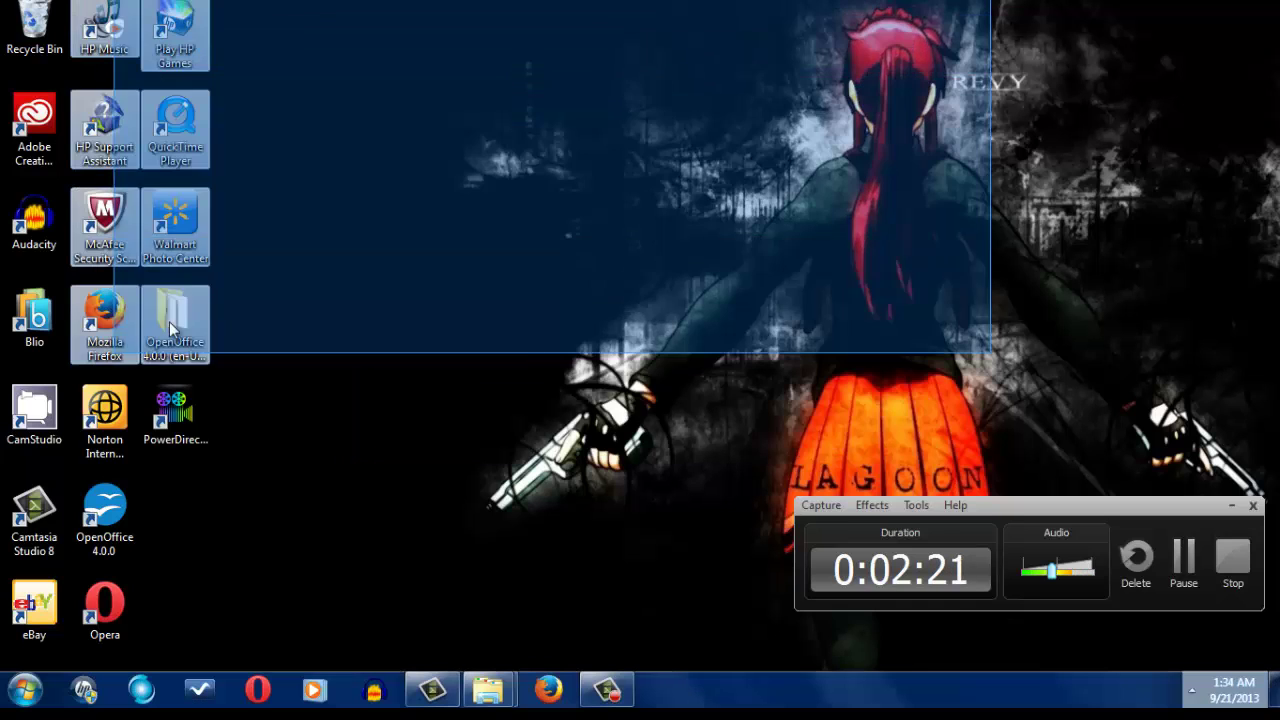
left_click_drag(750, 1, 140, 184)
left_click(728, 3)
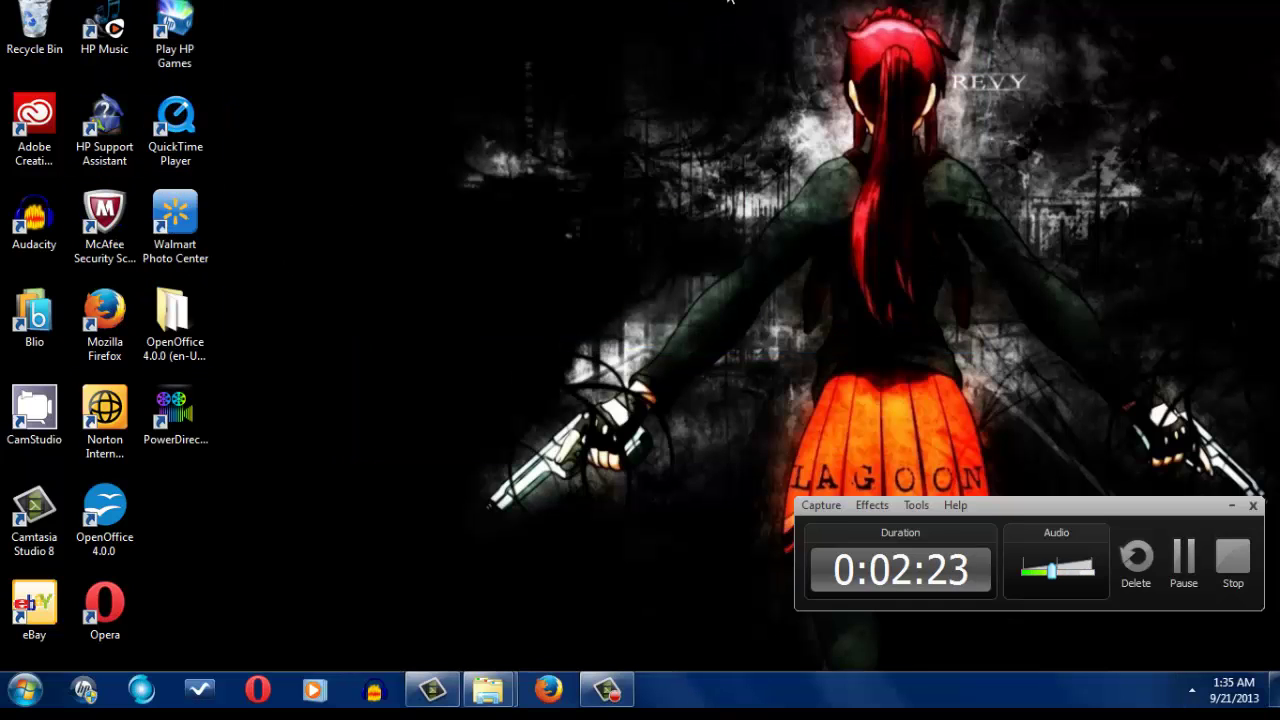
left_click_drag(728, 2, 434, 336)
Restore Camtasia Studio and import lets play.camrec into the Clip Bin
left_click(432, 690)
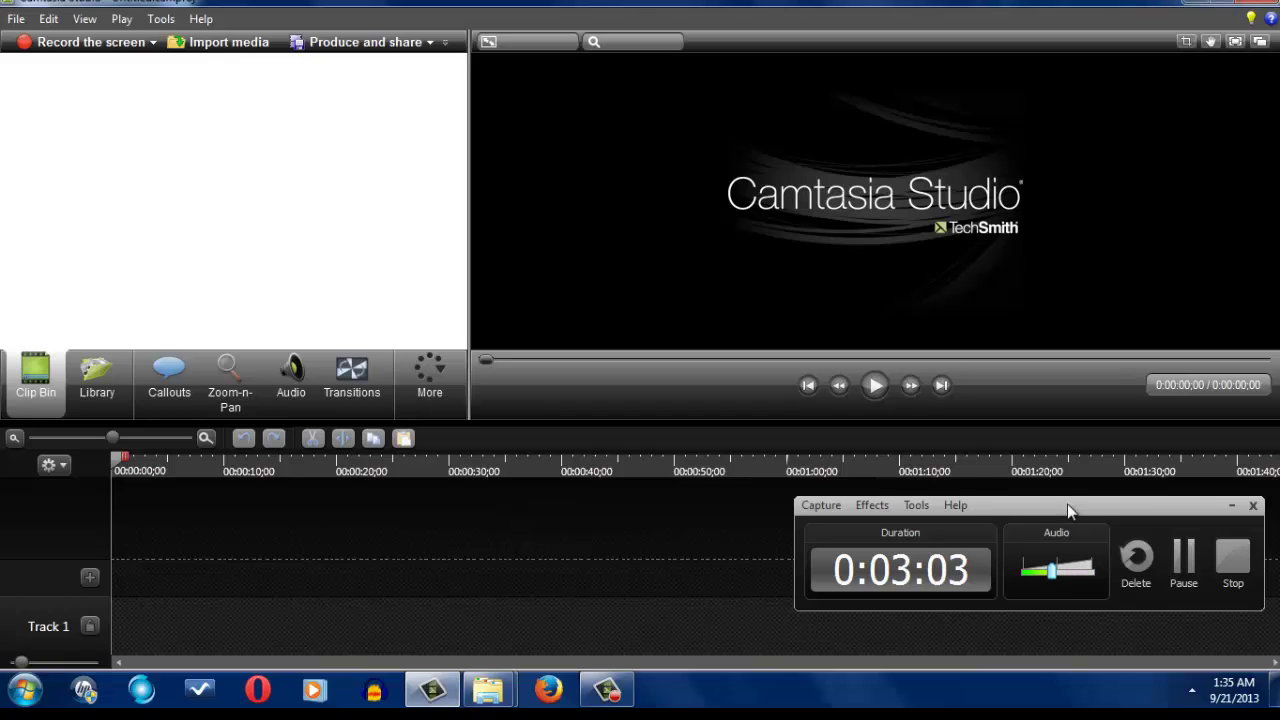
left_click_drag(1093, 513, 1061, 528)
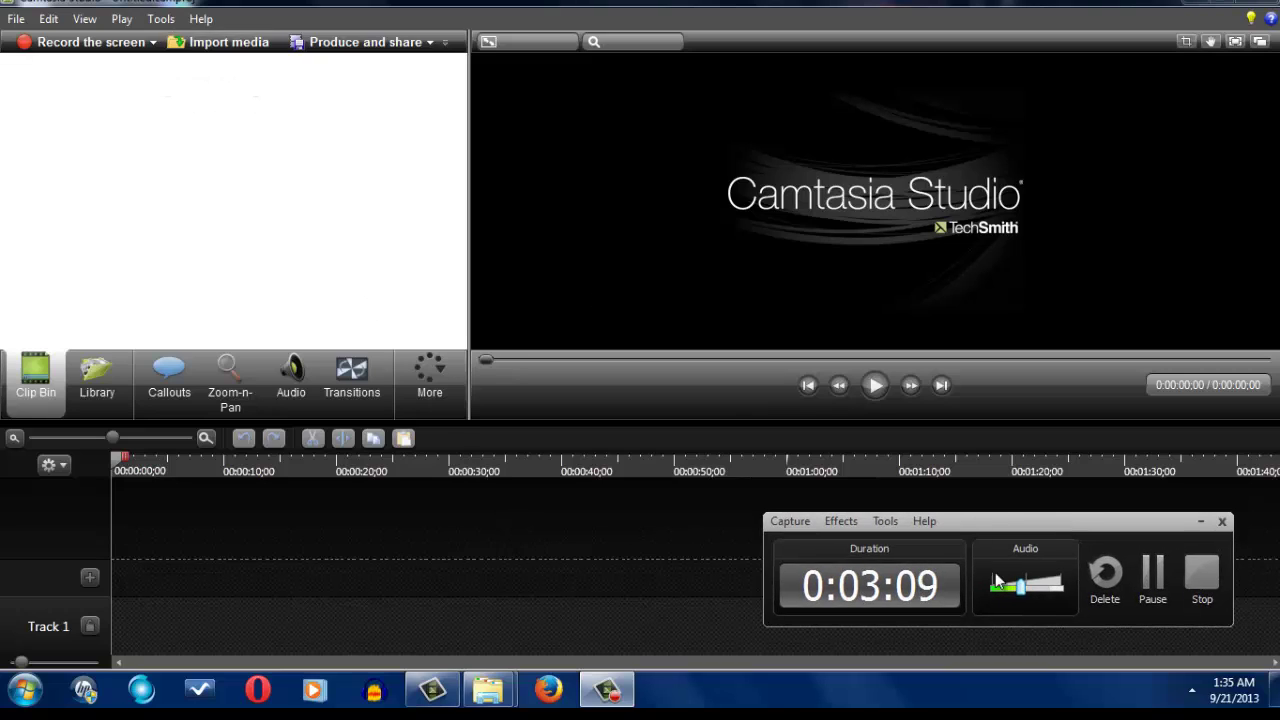
left_click(218, 42)
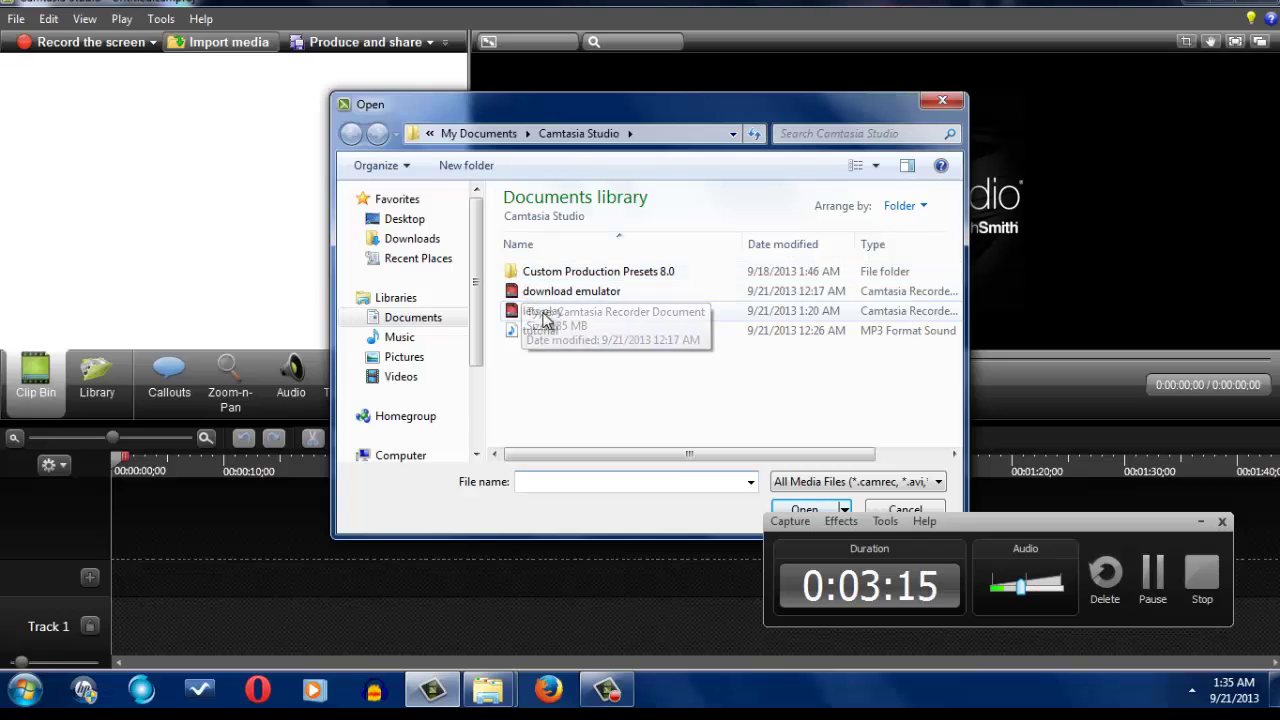
left_click(556, 315)
double_click(558, 314)
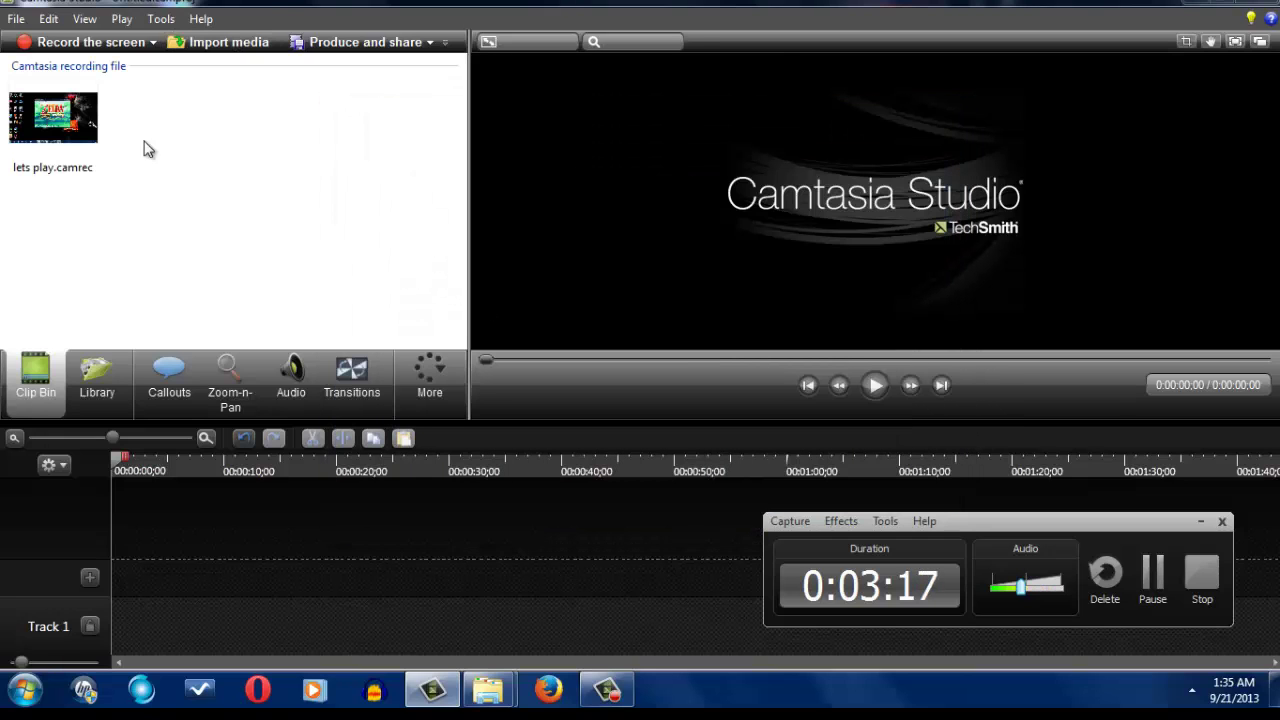
right_click(118, 137)
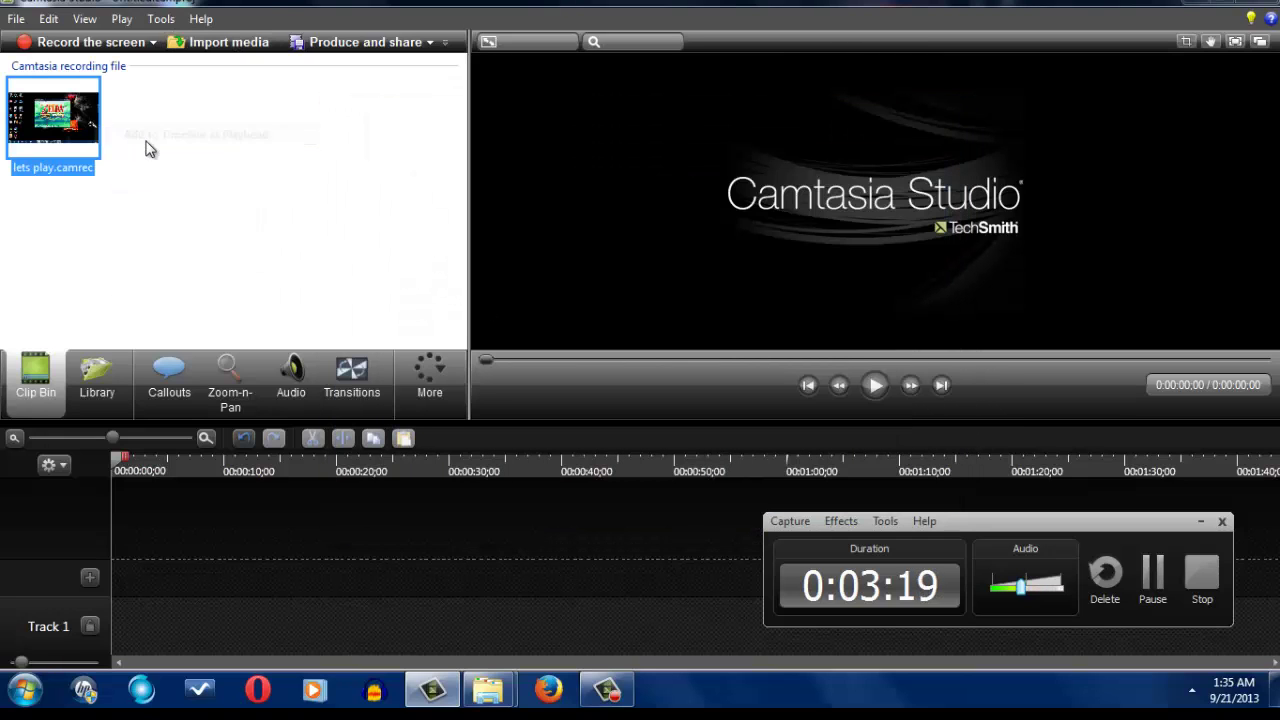
Drag the lets play clip onto the timeline and move the Editing Dimensions dialog aside
left_click_drag(53, 118, 657, 324)
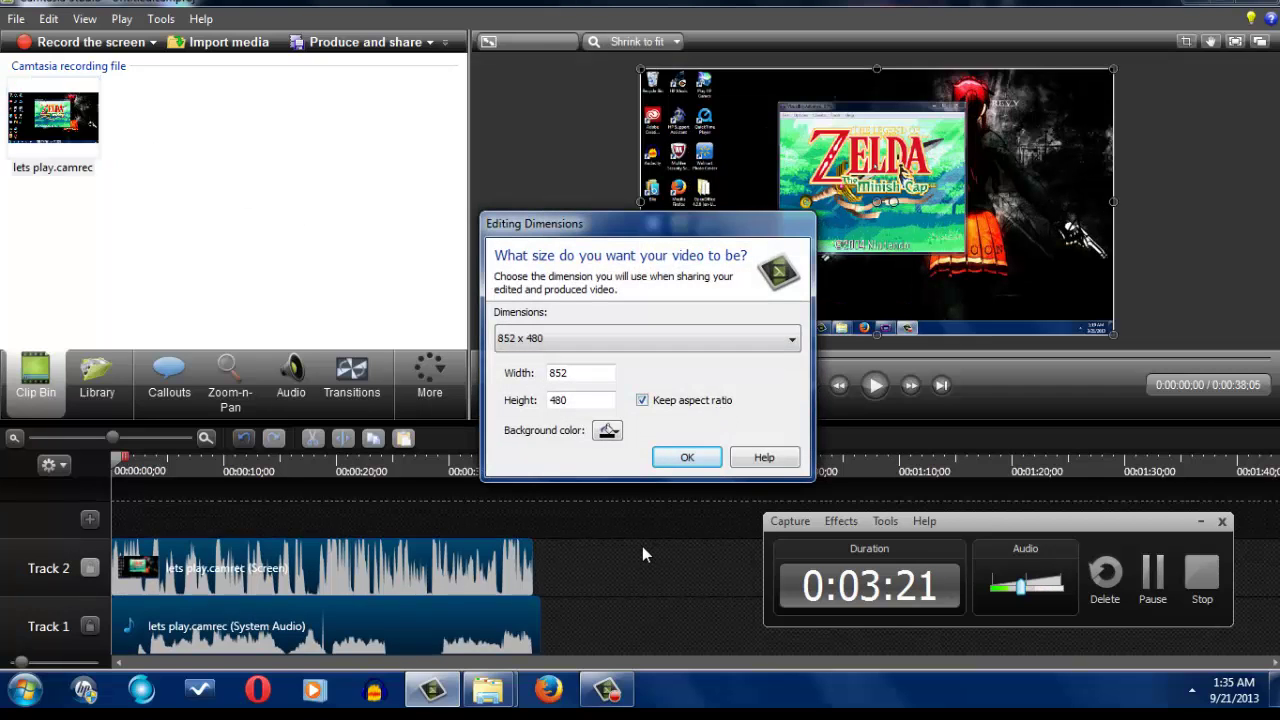
left_click(601, 340)
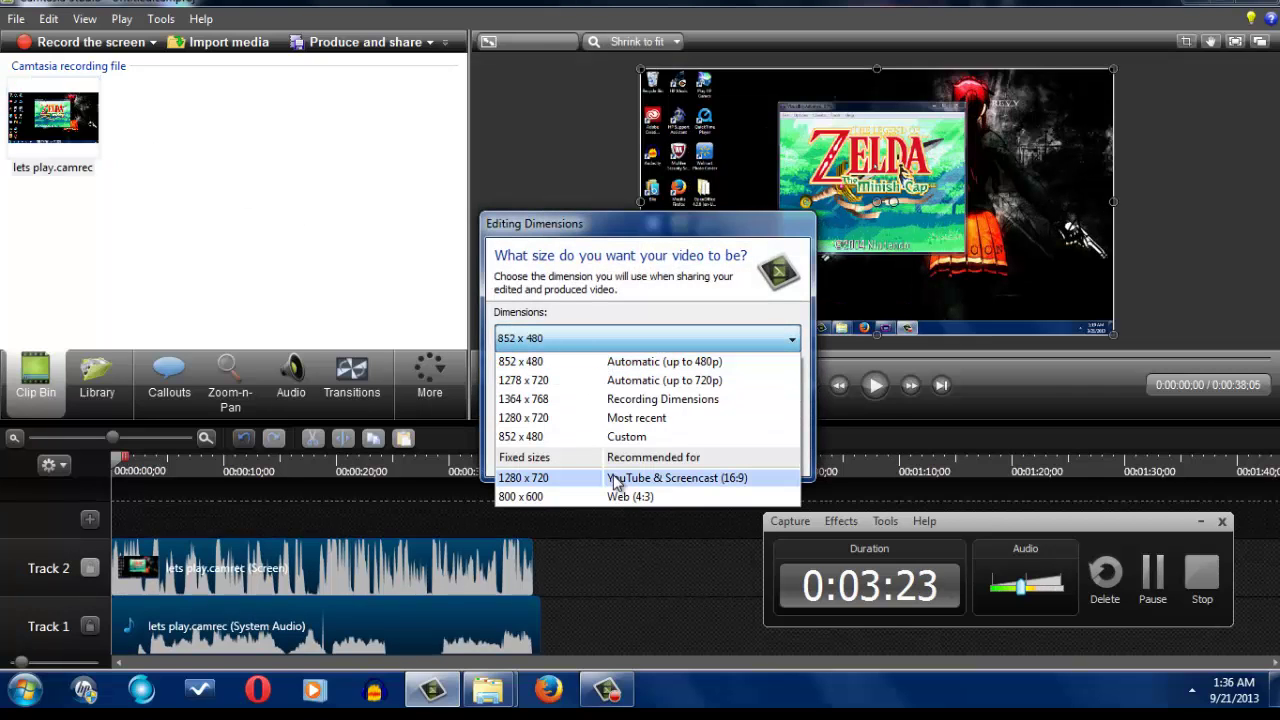
left_click(606, 195)
left_click_drag(641, 226, 491, 133)
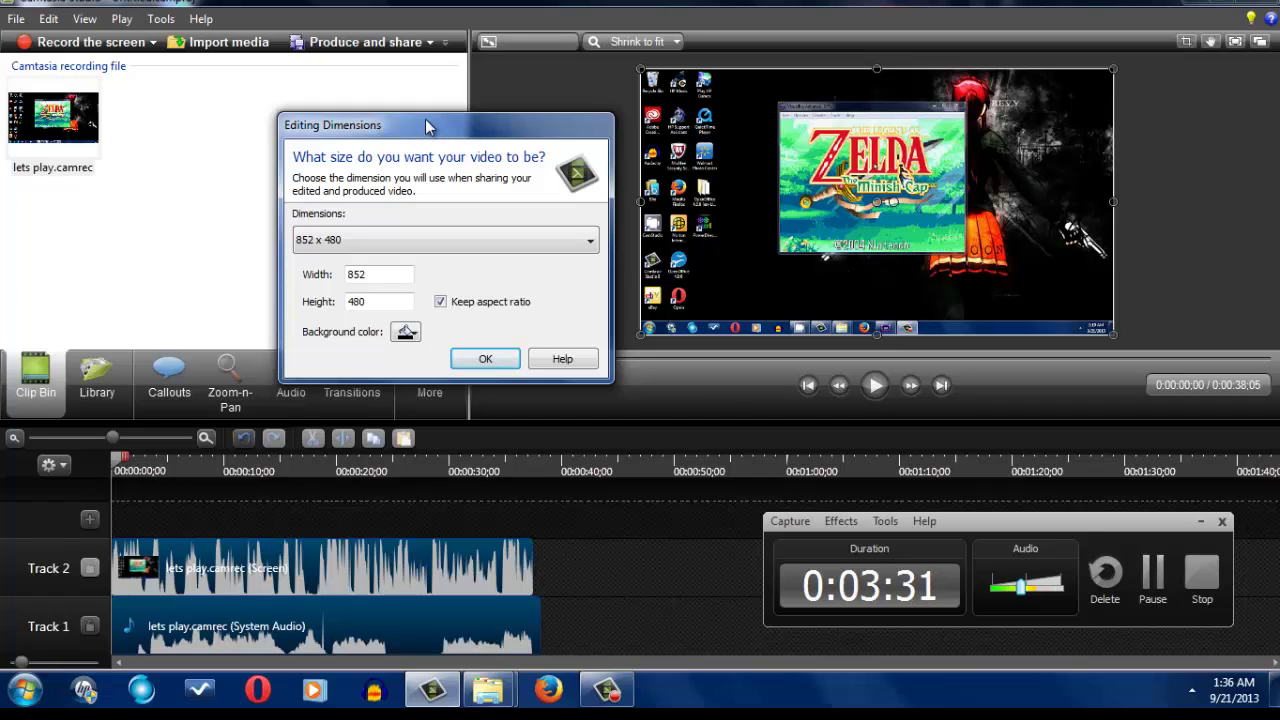
left_click_drag(427, 125, 448, 109)
Set the editing dimensions to 1280 x 720 YouTube & Screencast and confirm
left_click(441, 230)
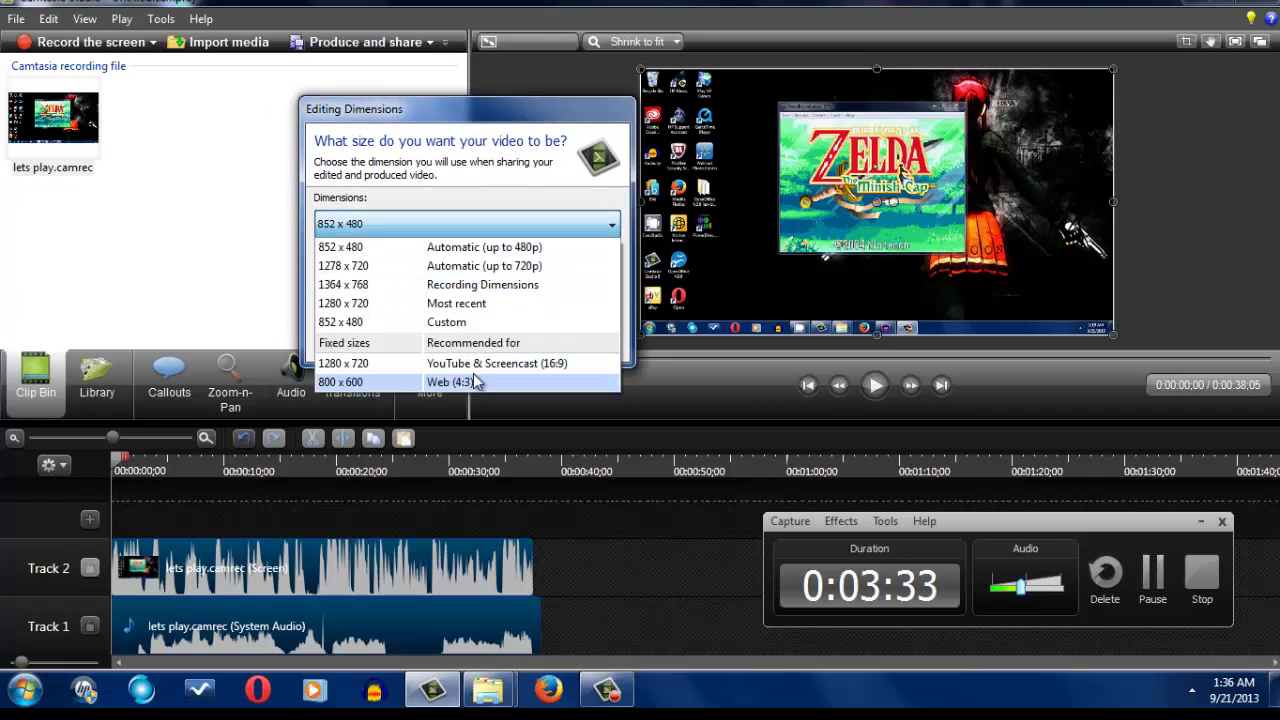
left_click(720, 316)
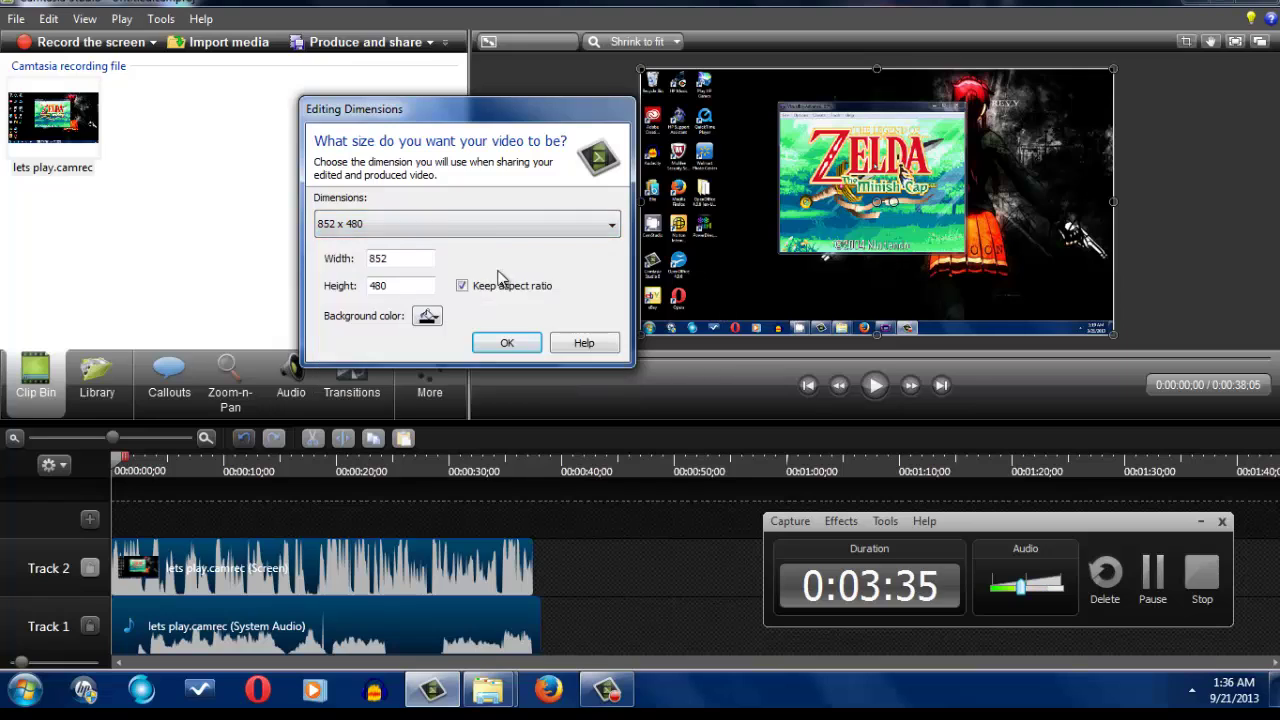
left_click(490, 226)
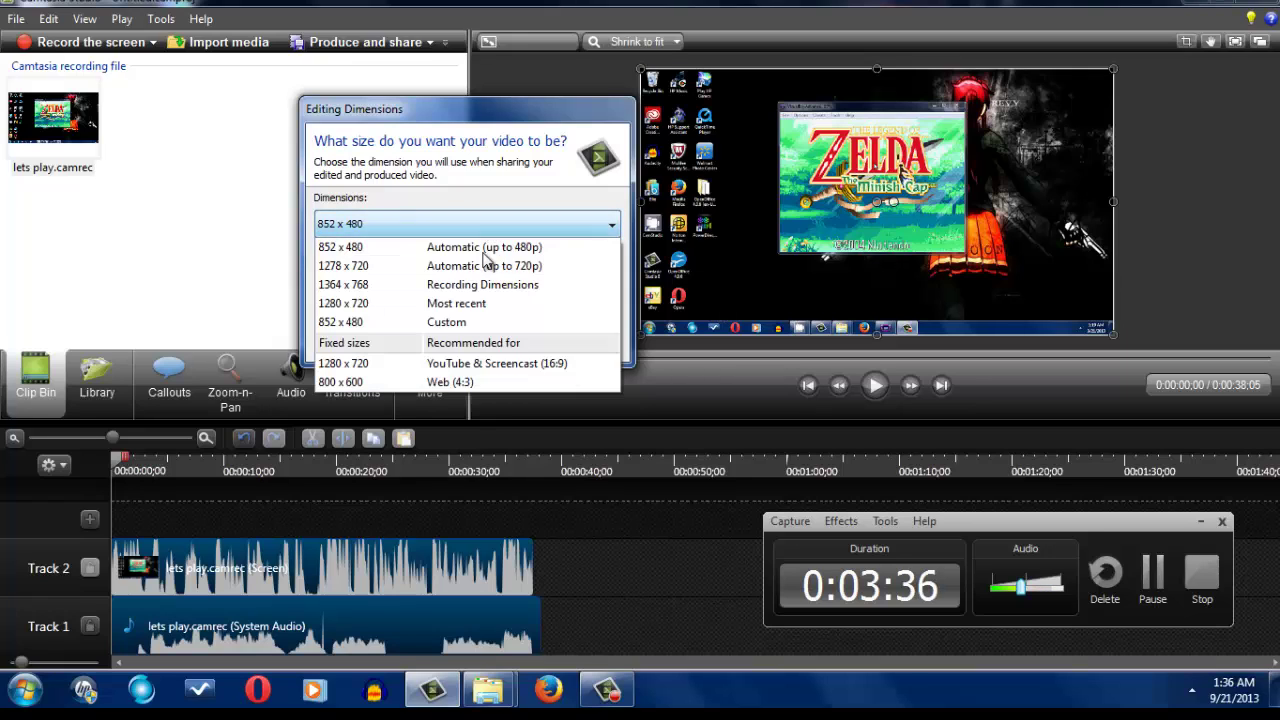
left_click(459, 364)
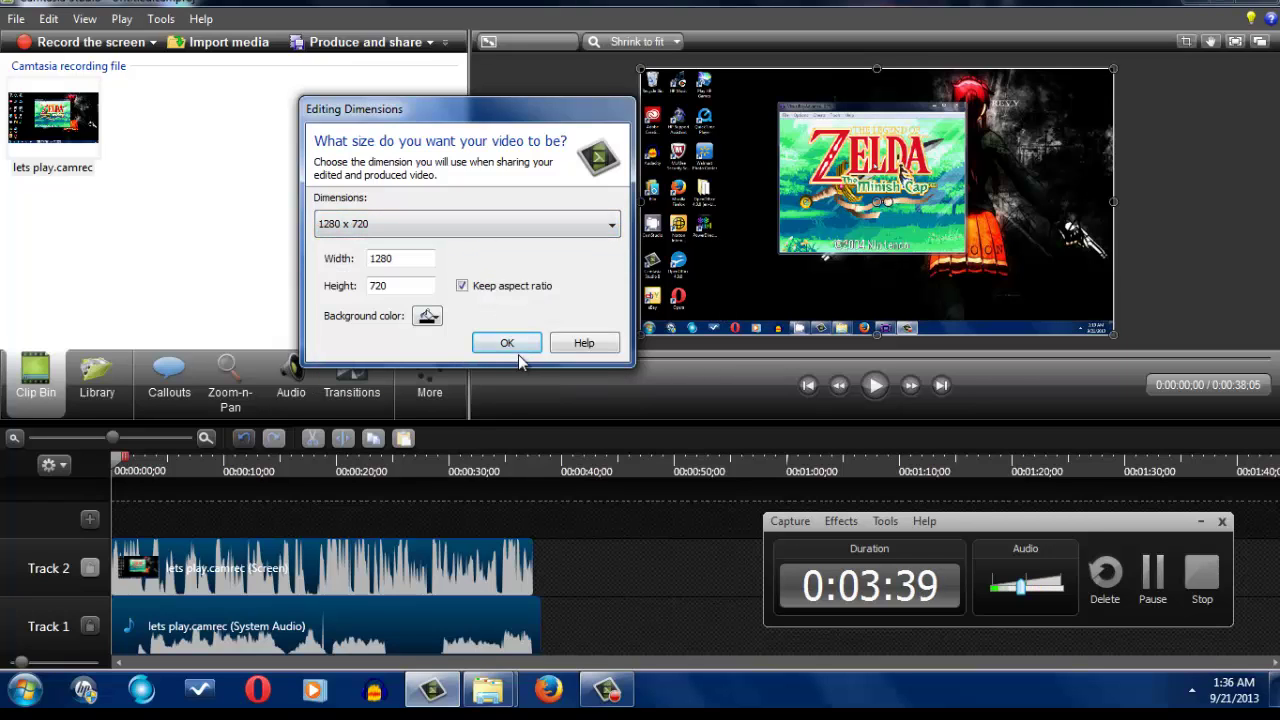
left_click(455, 224)
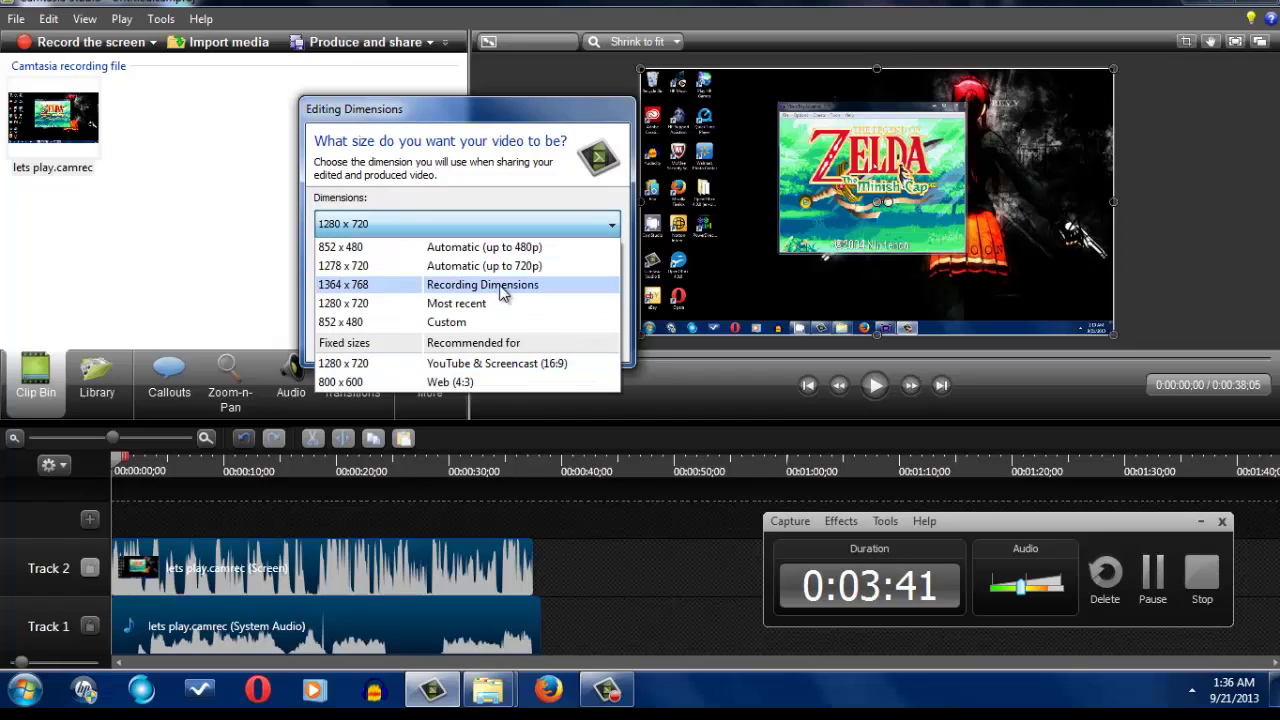
left_click(551, 363)
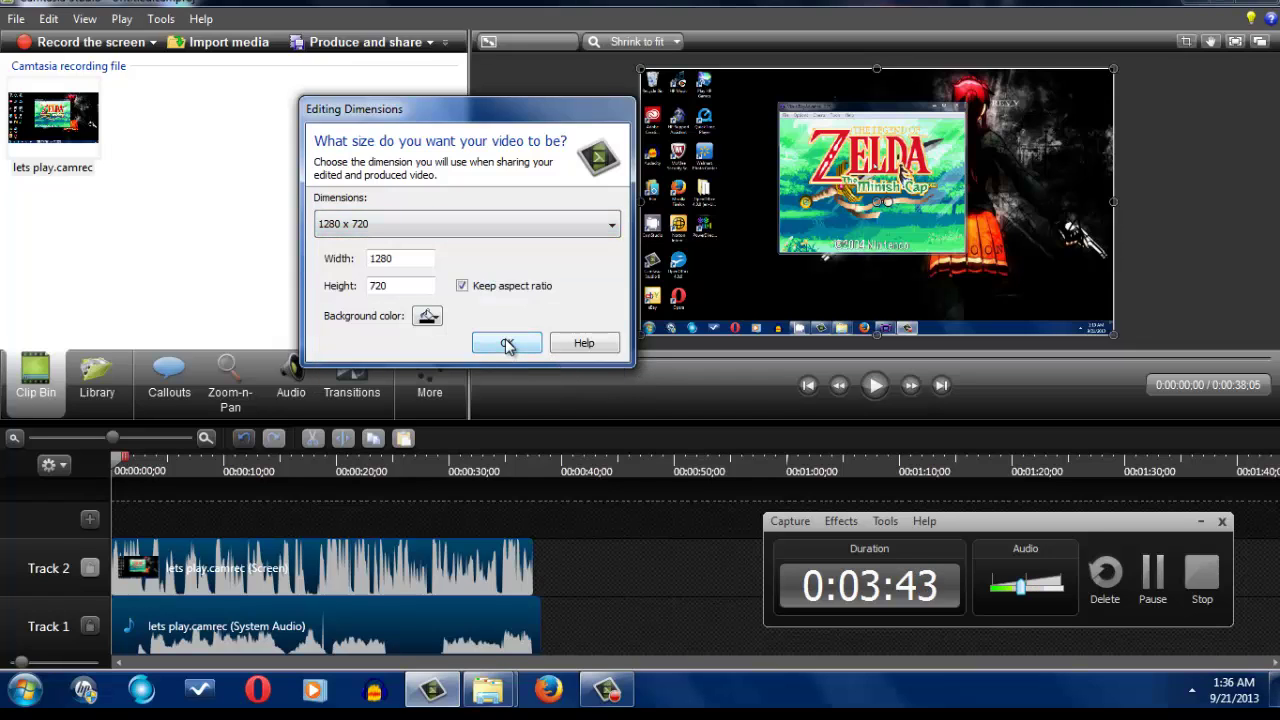
left_click(507, 343)
Select the Track 2 screen clip and bring up, then dismiss, its context options
left_click(560, 190)
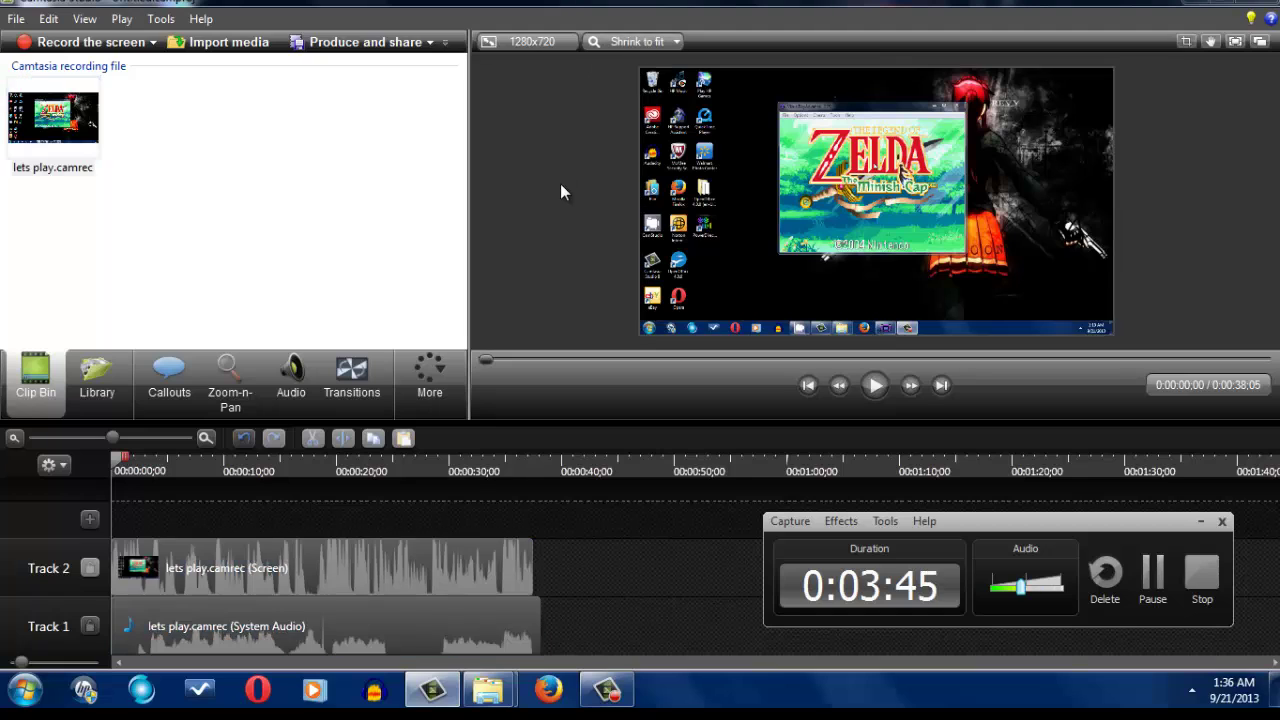
left_click(500, 585)
left_click(498, 624)
left_click(511, 584)
left_click(559, 587)
left_click(500, 568)
right_click(478, 566)
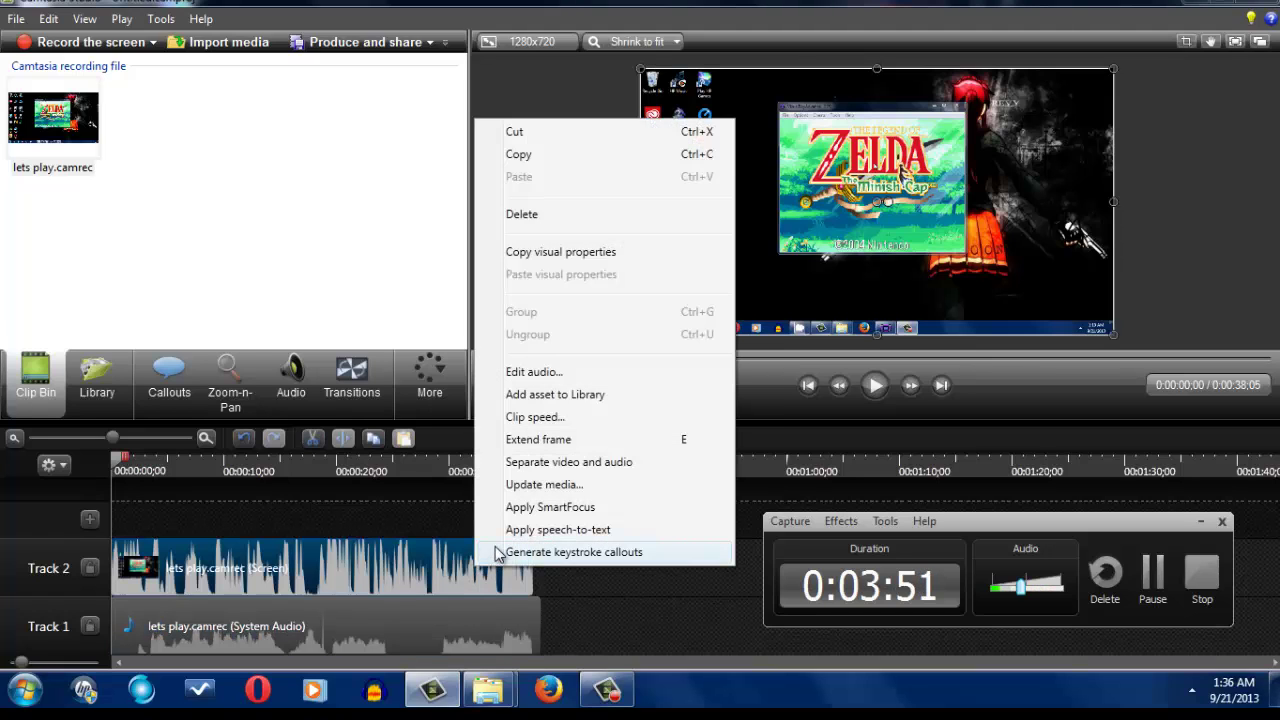
left_click(582, 599)
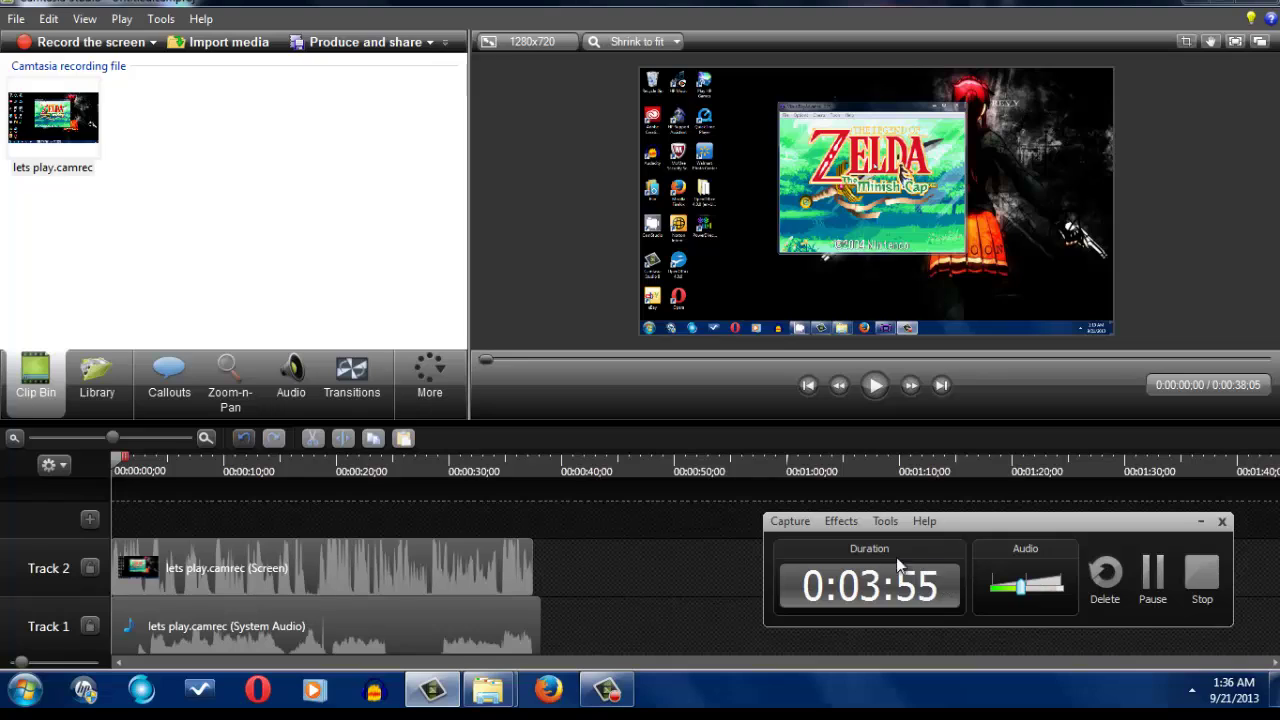
Separate the Track 2 screen clip's video and audio from its context menu
left_click(488, 564)
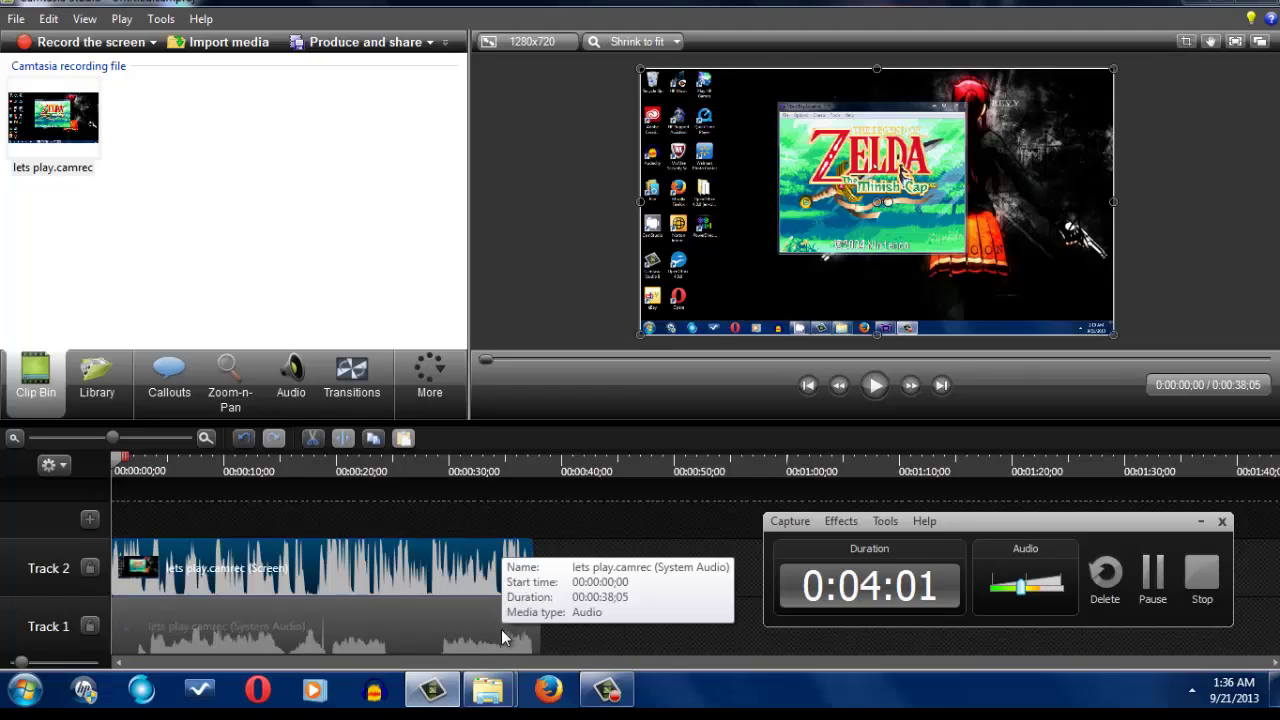
left_click(502, 630)
left_click(466, 584)
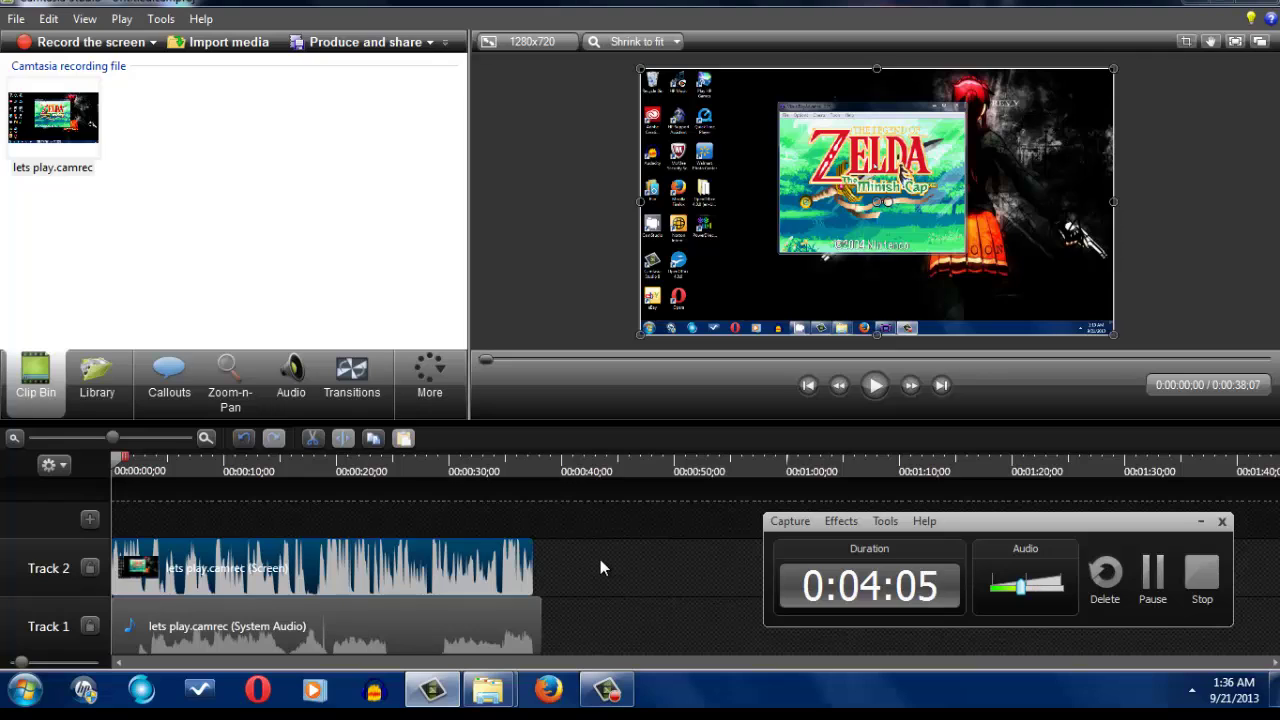
left_click(528, 622)
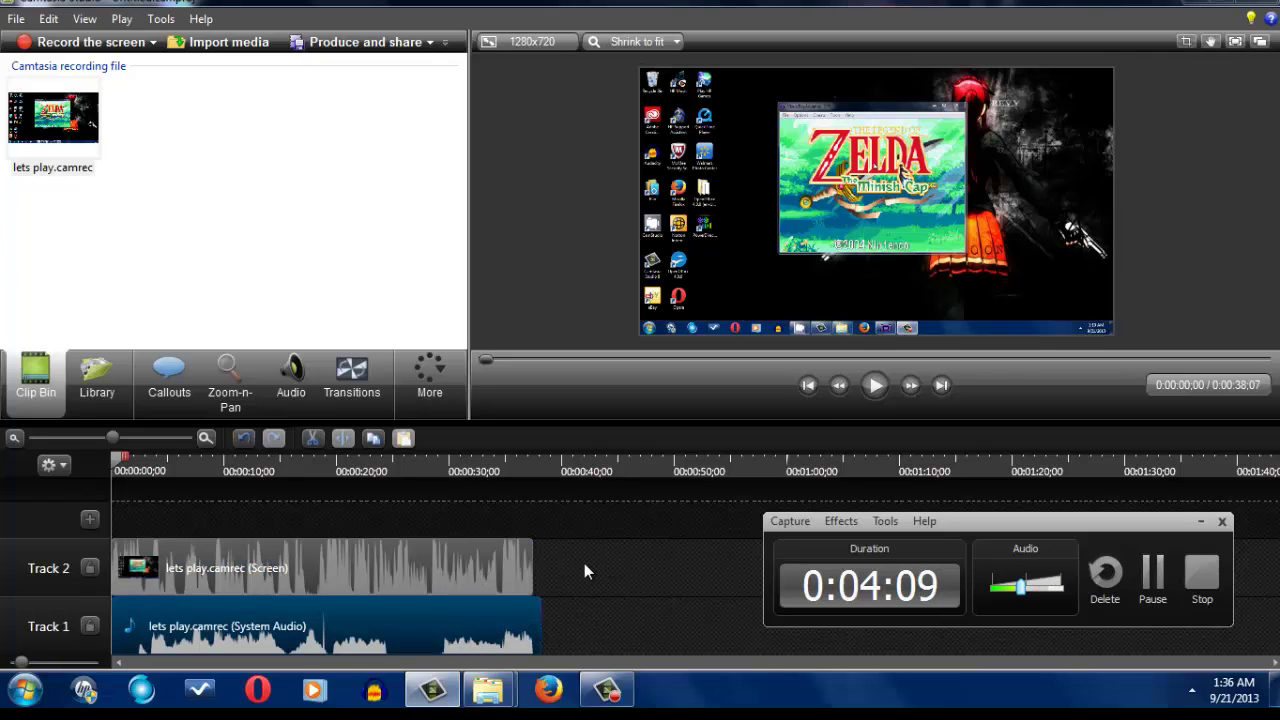
left_click(515, 576)
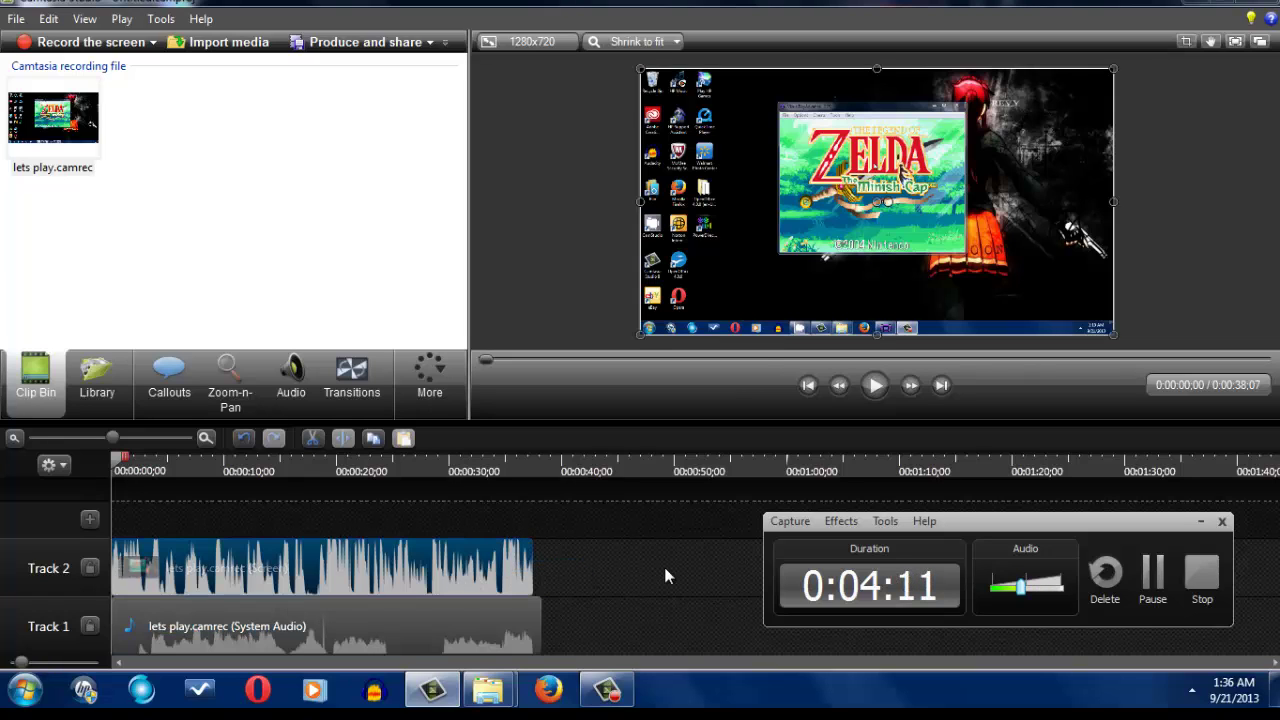
right_click(506, 574)
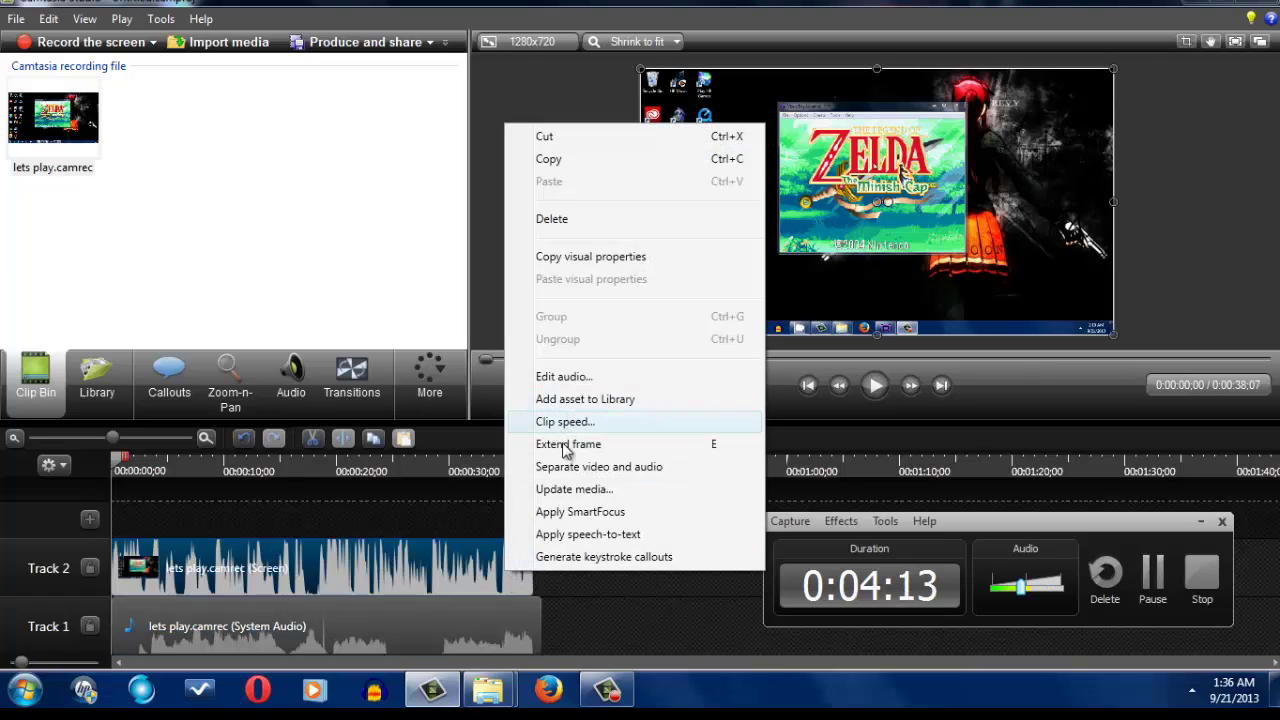
left_click(576, 466)
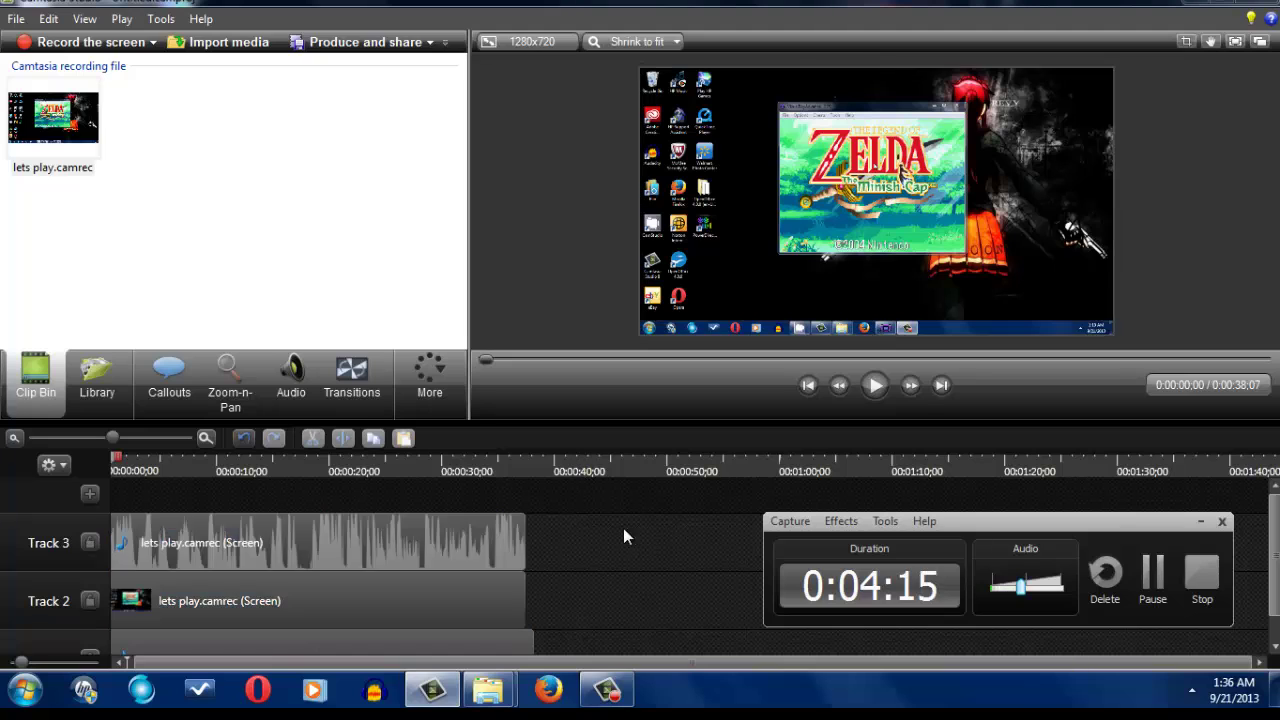
Select and deselect the Track 2 screen clip and separated audio on the timeline
left_click(1195, 520)
left_click(555, 539)
left_click(442, 595)
left_click(690, 545)
left_click_drag(583, 537, 409, 649)
left_click(662, 549)
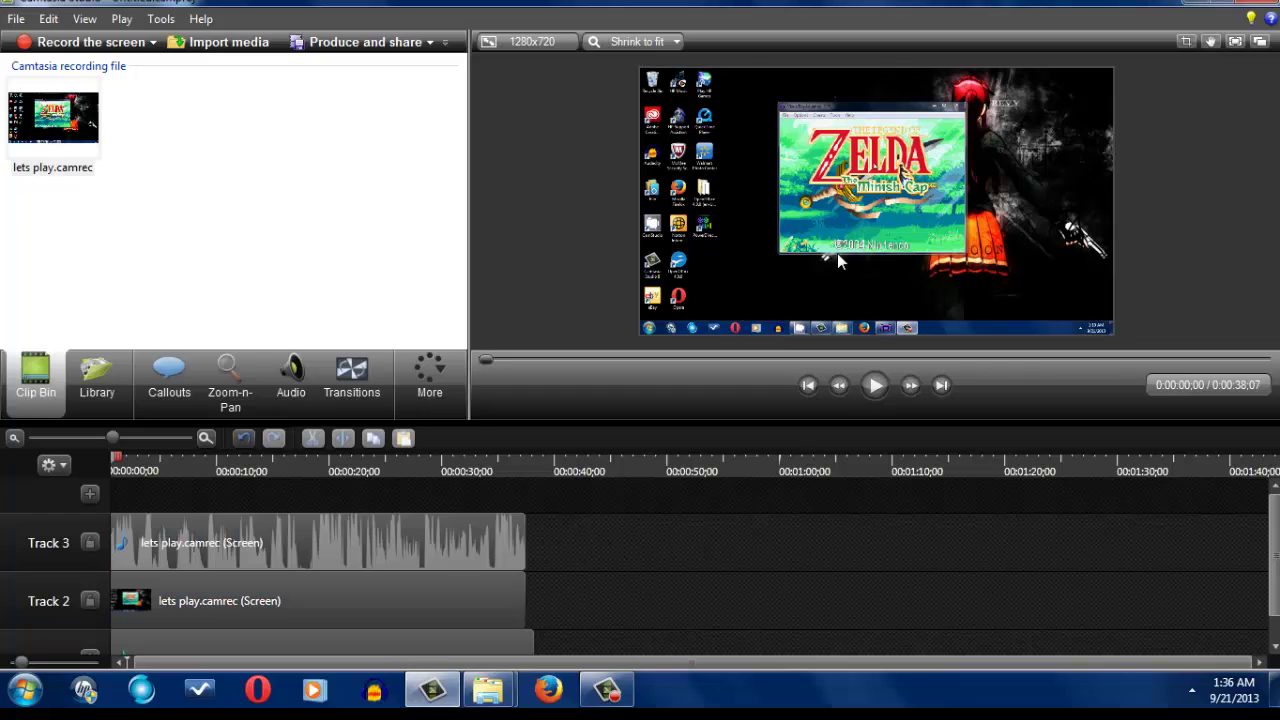
left_click(400, 600)
left_click_drag(818, 192, 818, 192)
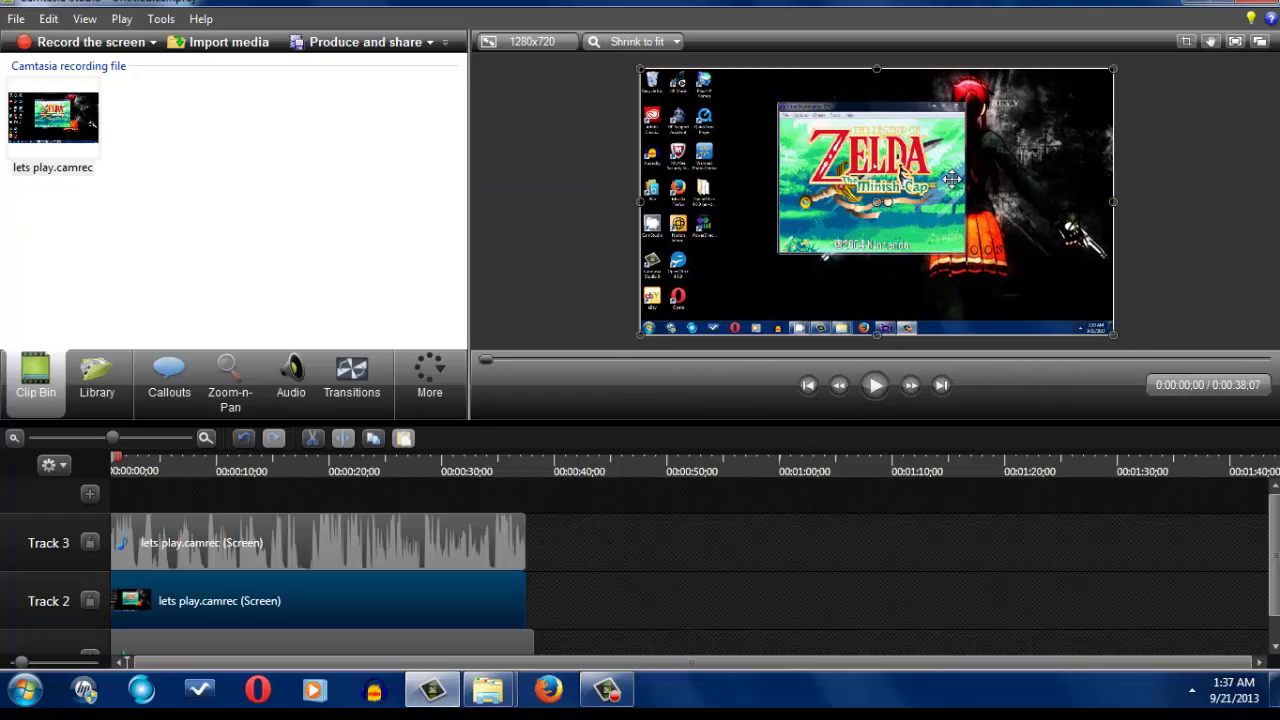
left_click(685, 575)
left_click(428, 601)
left_click(667, 590)
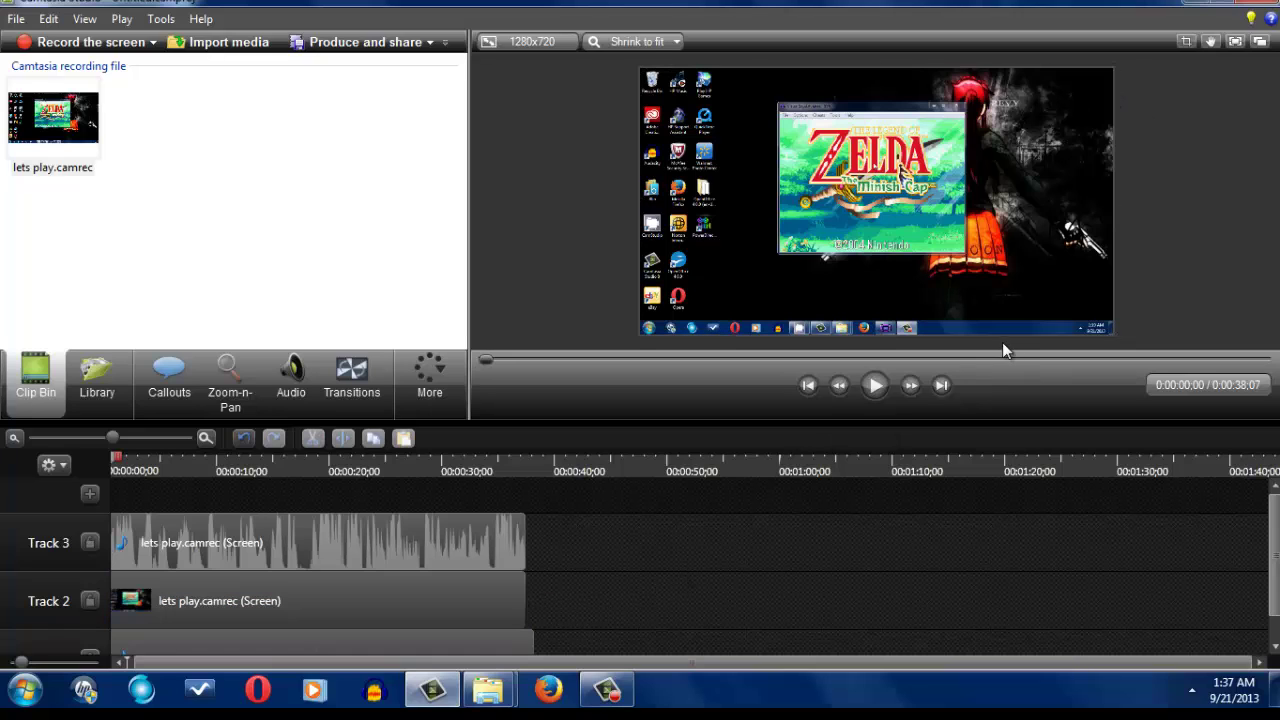
In full-screen preview, shift the recorded clip slightly upward within the frame
left_click(1235, 41)
left_click(1018, 152)
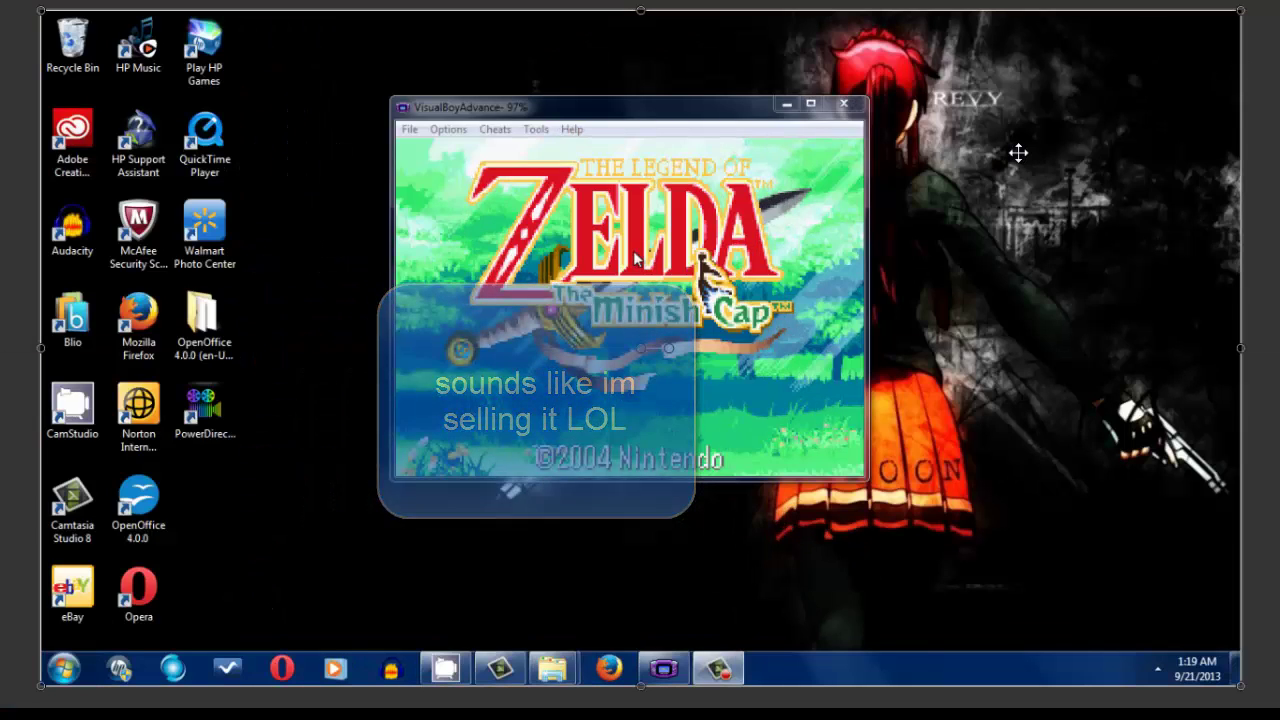
key("Escape")
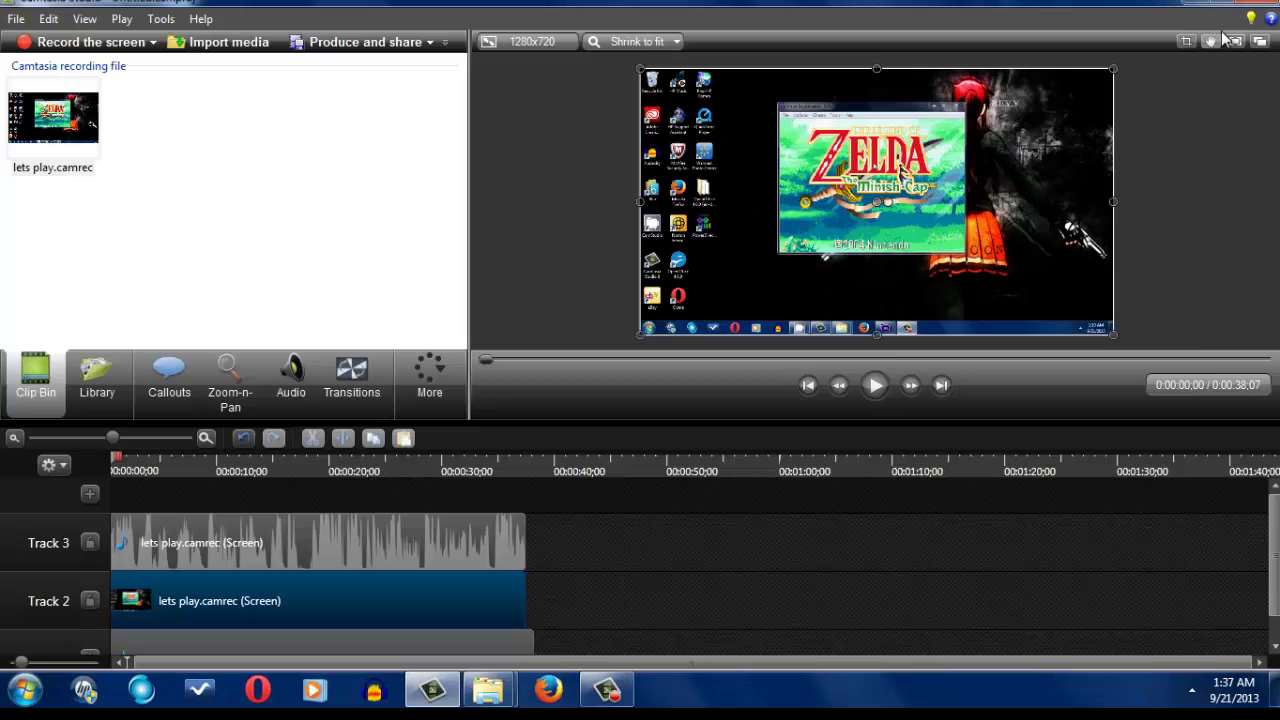
left_click(1146, 142)
left_click(1236, 43)
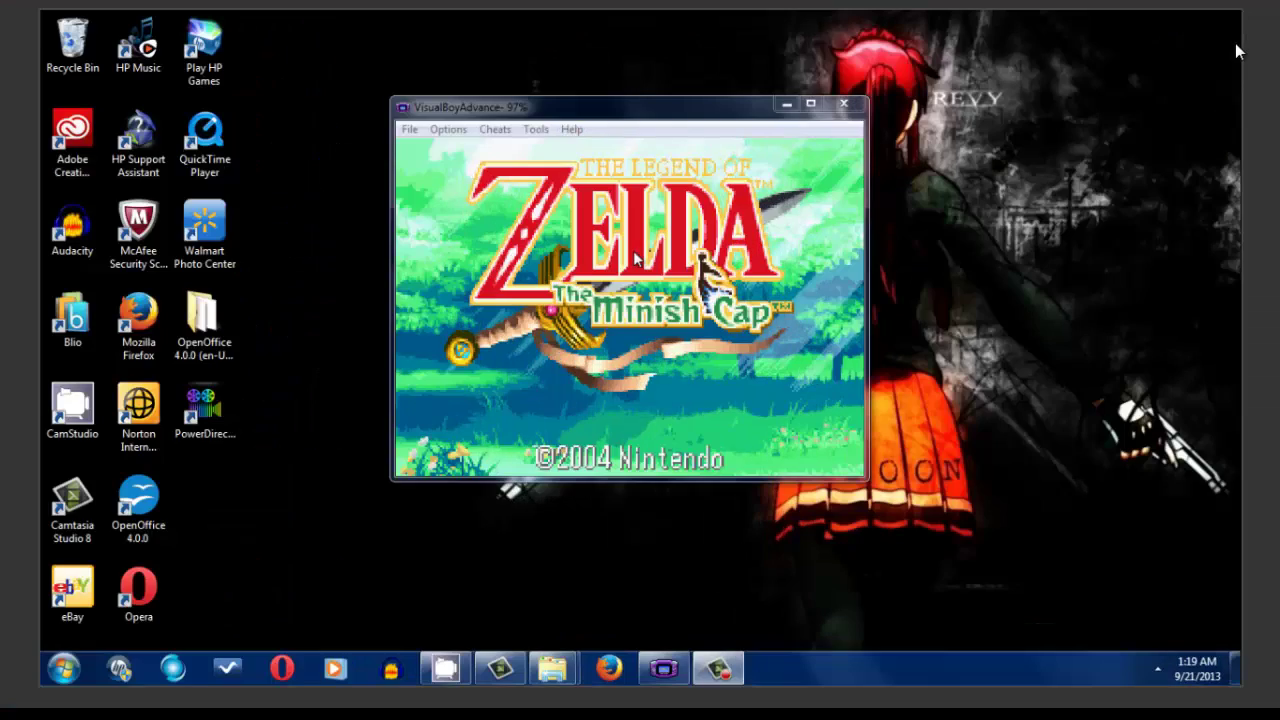
key("Escape")
left_click(1235, 43)
mouse_move(705, 294)
left_mouse_down()
mouse_move(688, 316)
mouse_move(714, 280)
left_mouse_up()
Leave full-screen preview and open Voice Narration, then Cursor Effects, from the More list
key("Escape")
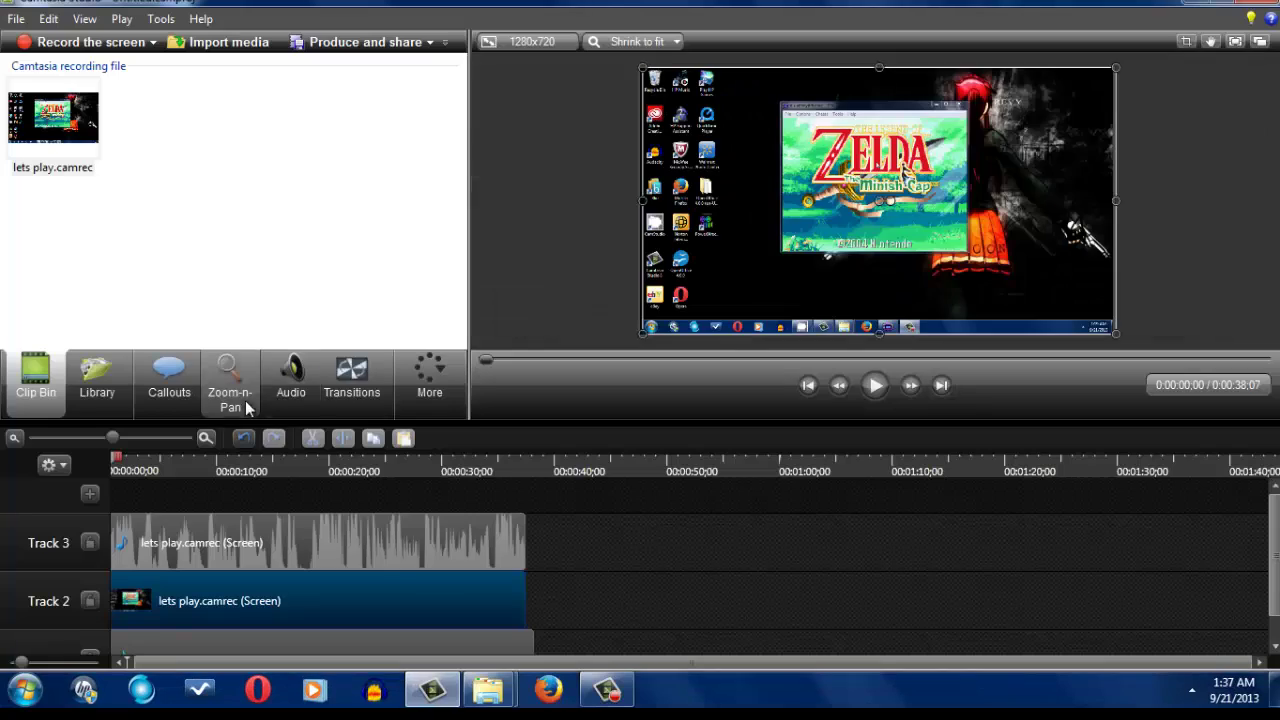
left_click(406, 378)
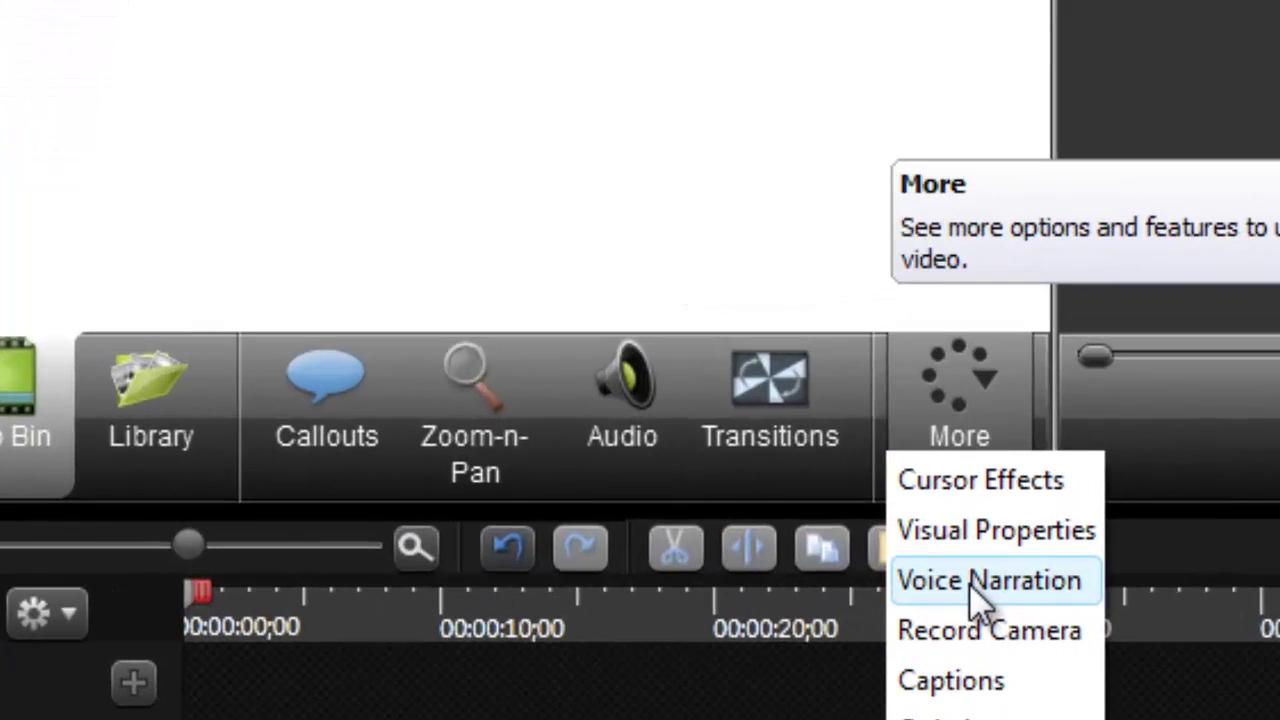
left_click(969, 583)
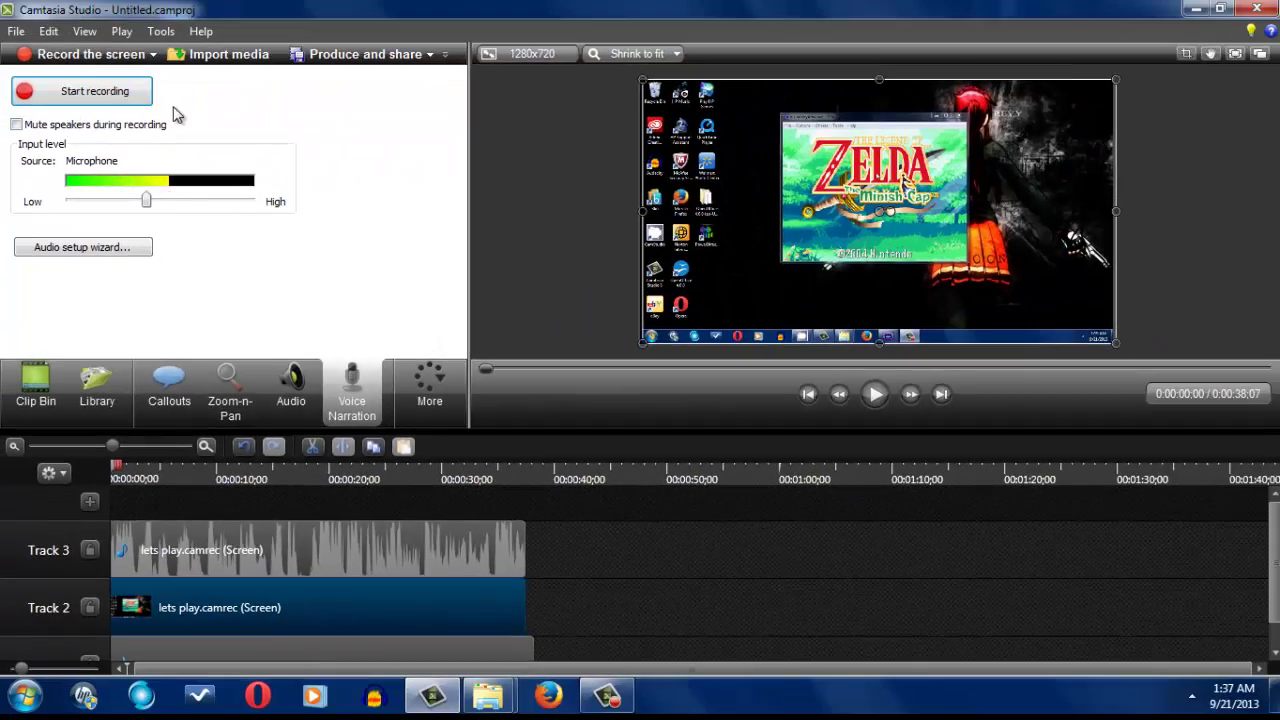
left_click(438, 384)
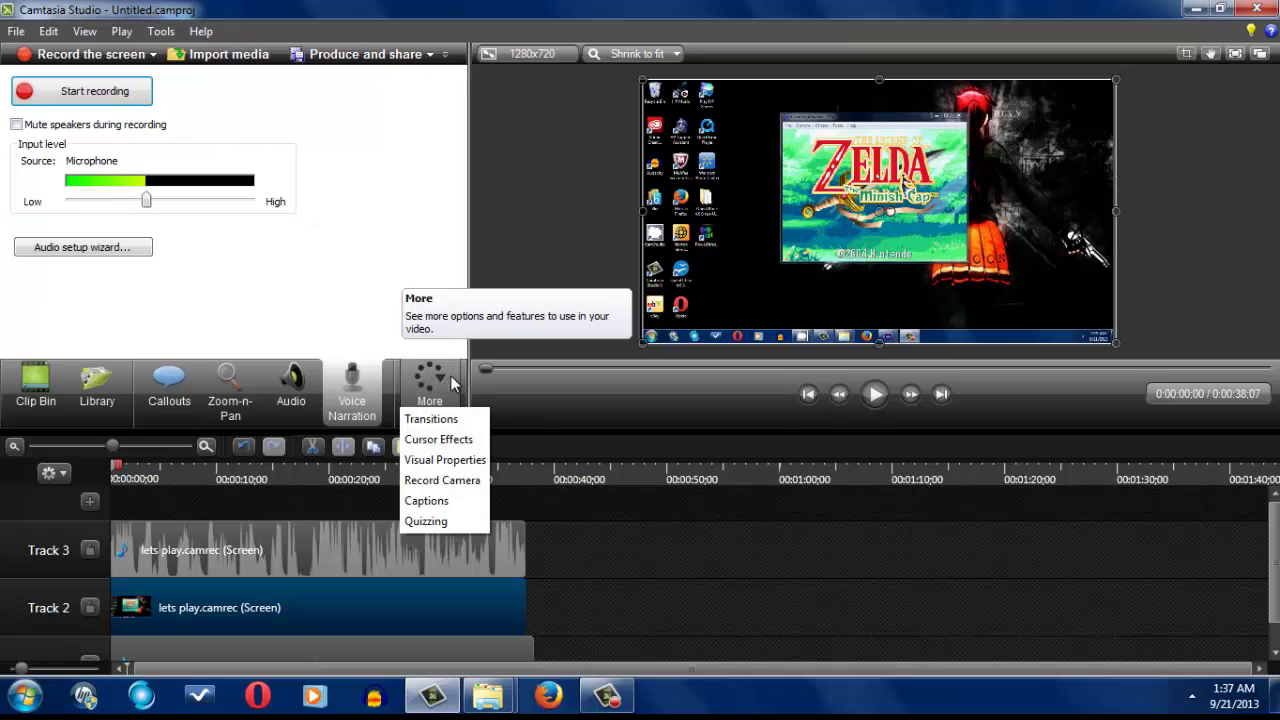
left_click(436, 440)
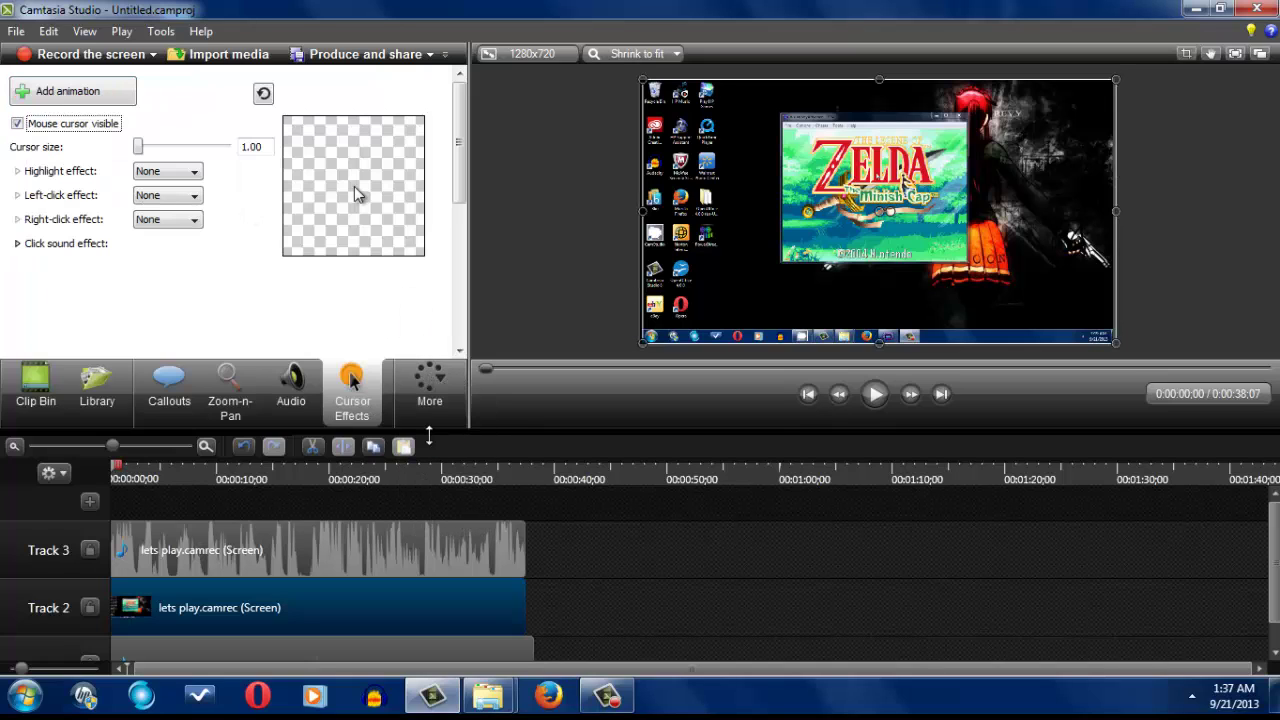
Close the More list and select the gameplay clip in the preview
left_click(430, 385)
left_click(700, 574)
left_click_drag(459, 140, 470, 210)
scroll(468, 210, "up", 3)
left_click(557, 186)
left_click(845, 192)
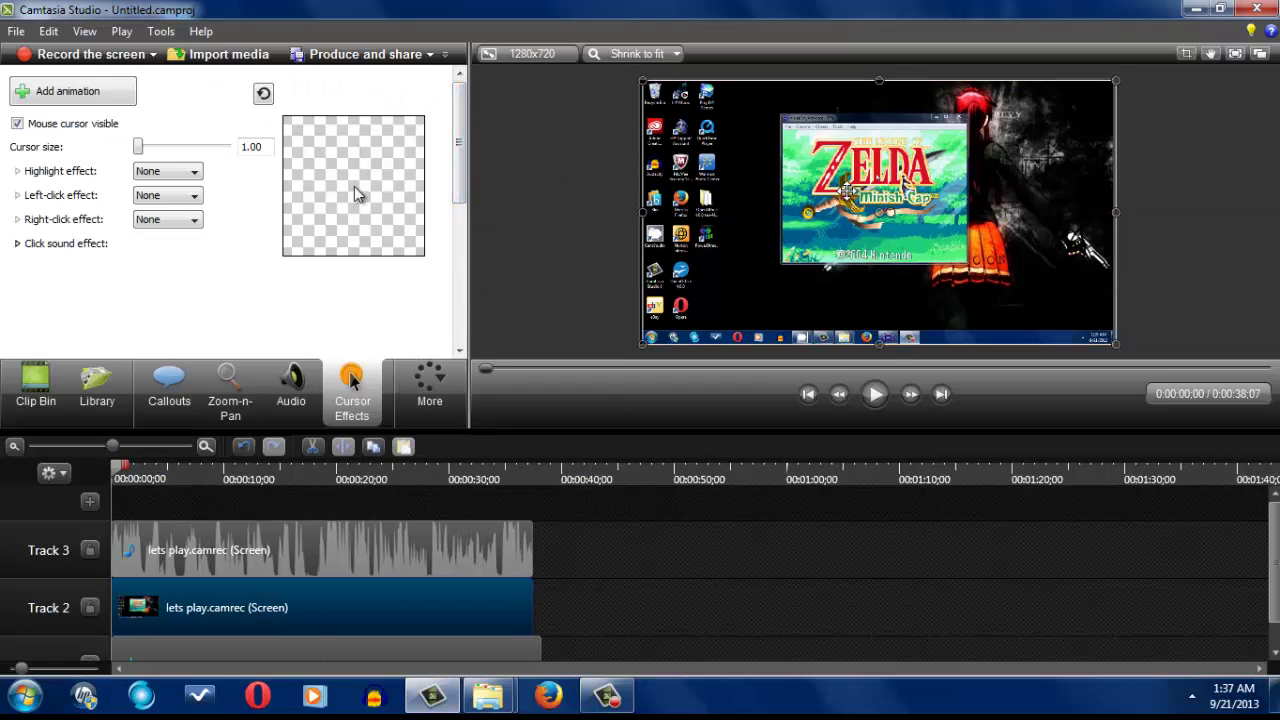
left_click(607, 695)
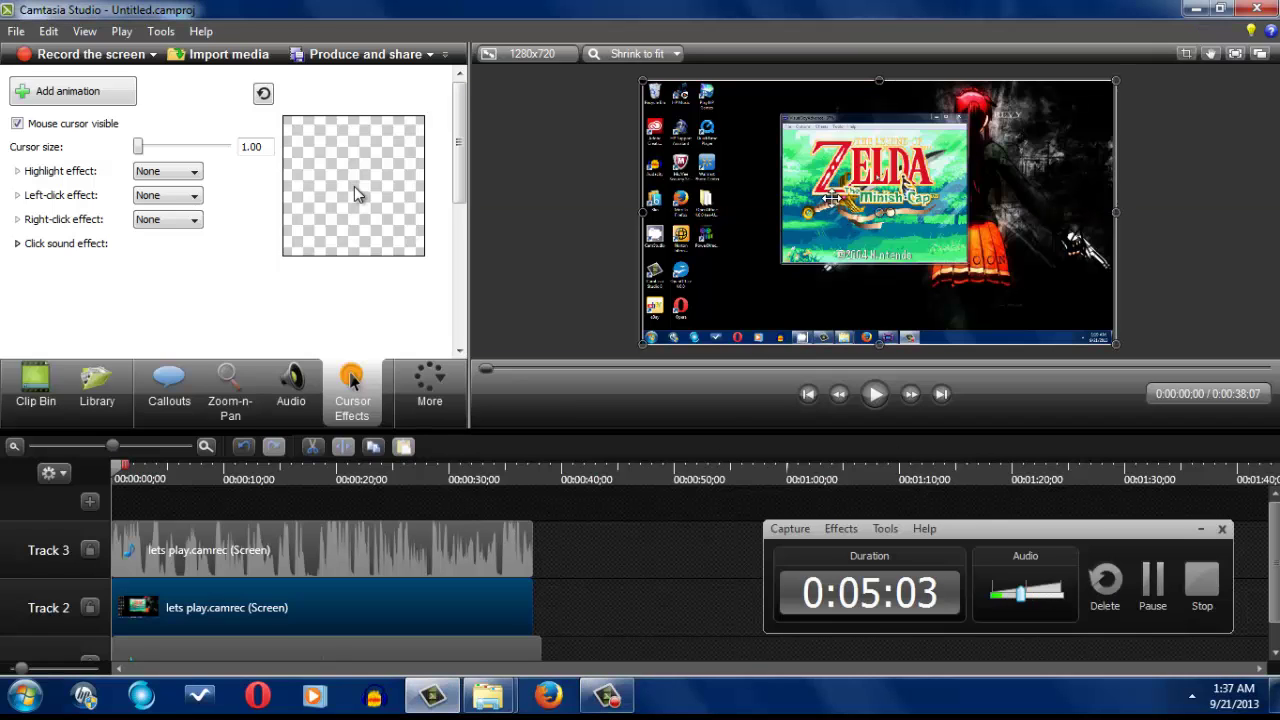
Crop the clip to the emulator's game area, removing desktop, taskbar, icons and menu bar
left_click(1235, 54)
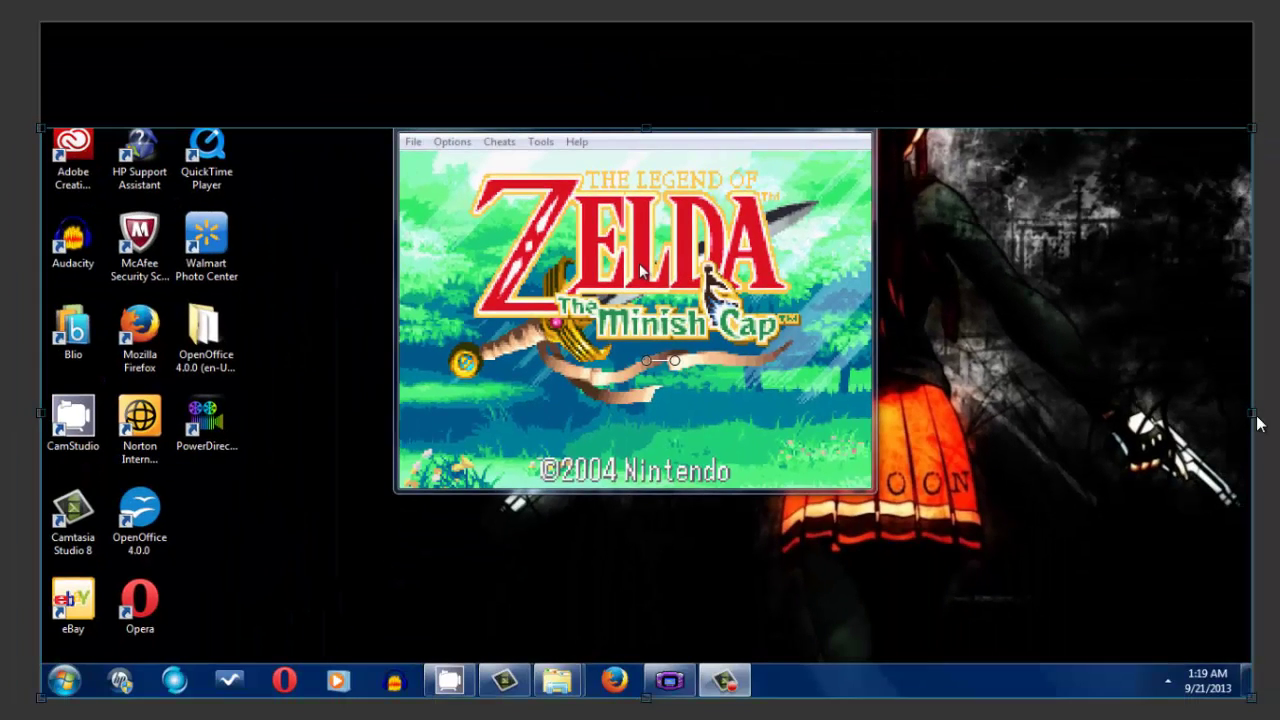
left_click_drag(1255, 412, 874, 374)
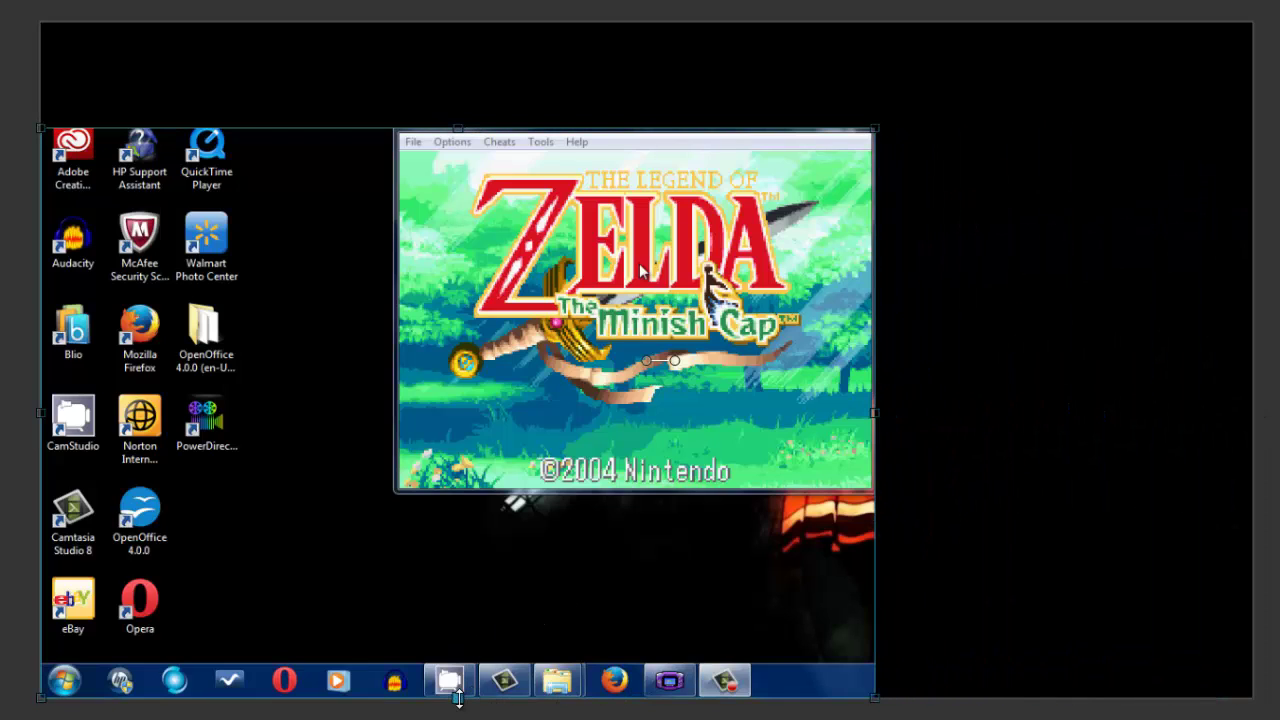
left_click_drag(457, 698, 452, 492)
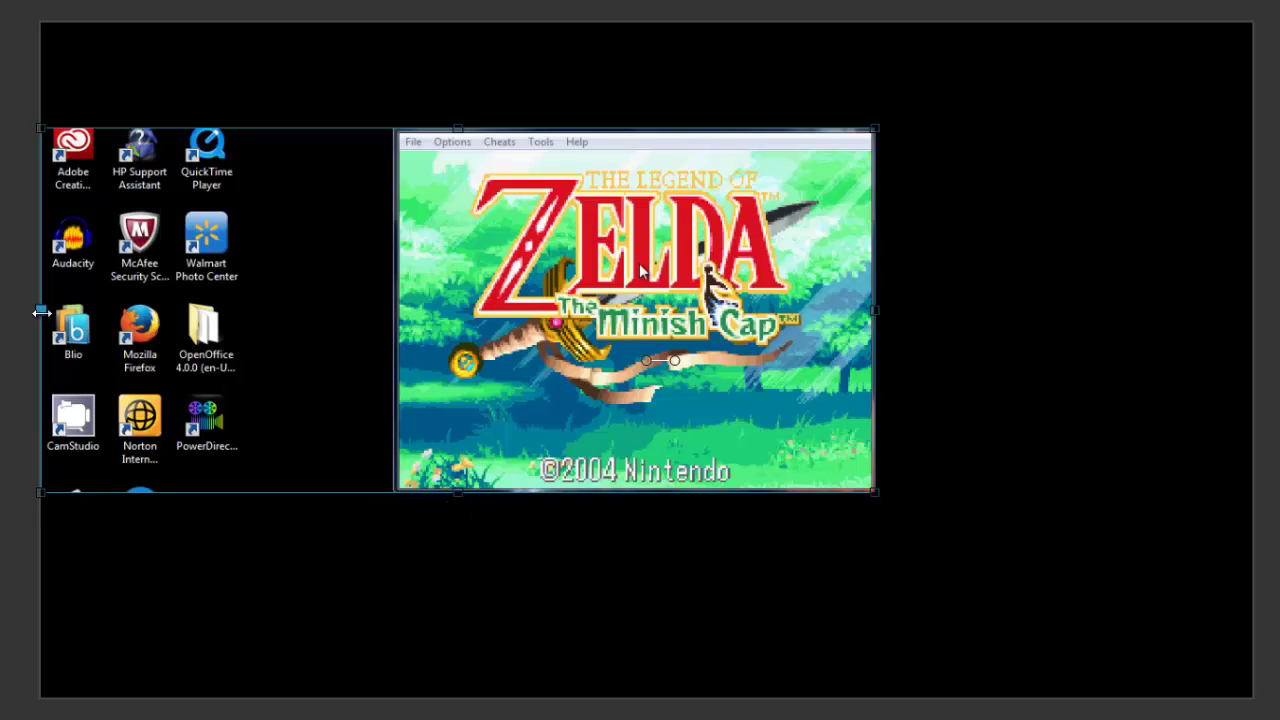
left_click_drag(41, 312, 395, 282)
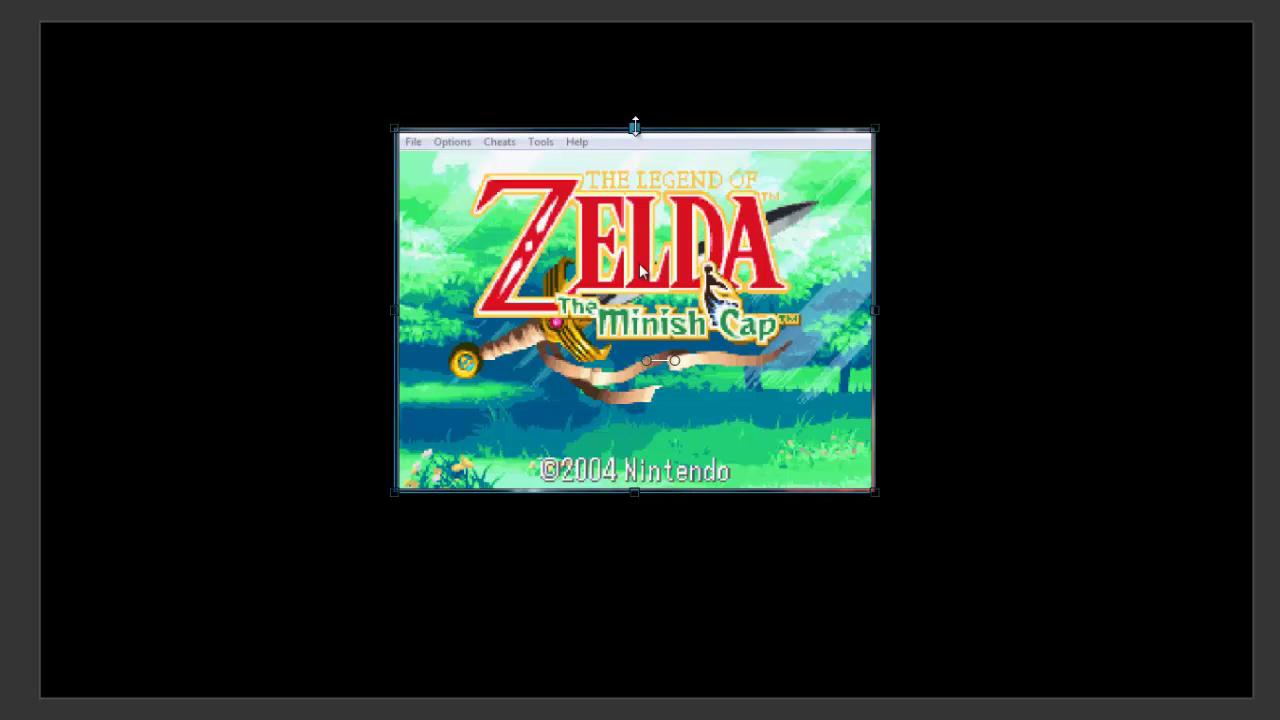
left_click_drag(634, 127, 634, 146)
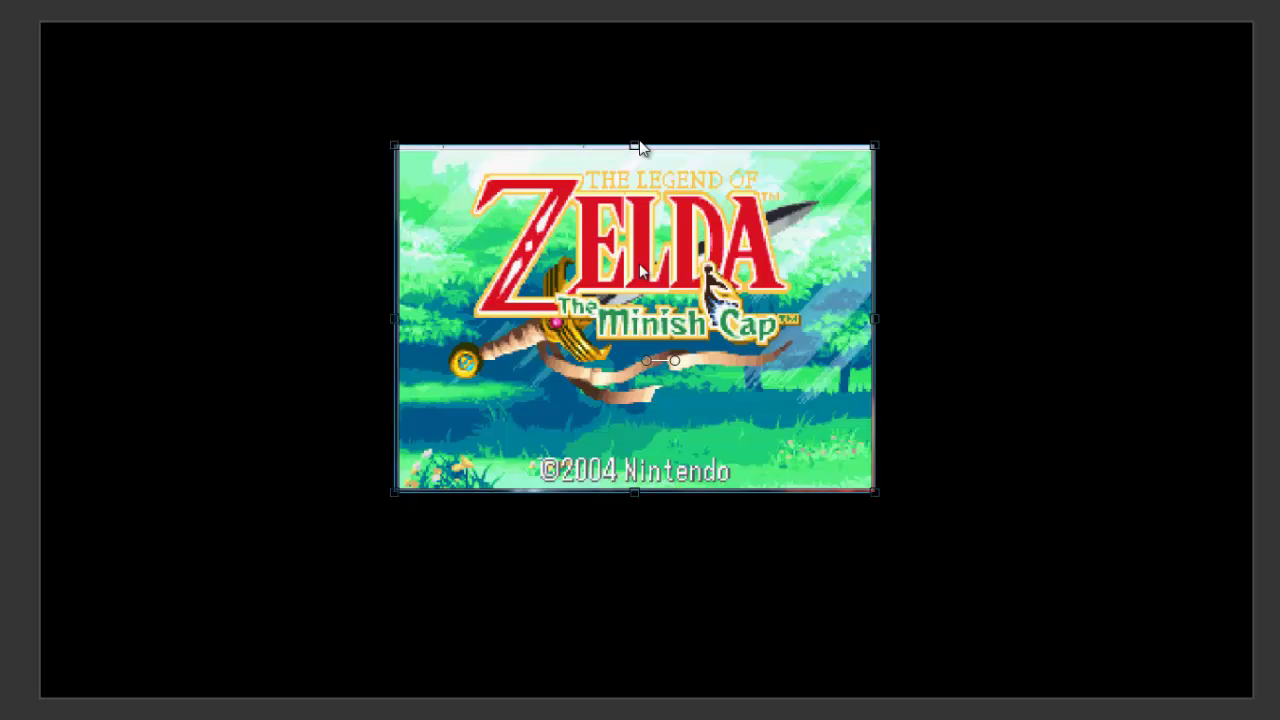
Stretch the cropped game clip to fill the 1280x720 frame and exit full-screen editing
mouse_move(393, 150)
left_mouse_down()
mouse_move(74, 36)
mouse_move(86, 58)
left_mouse_up()
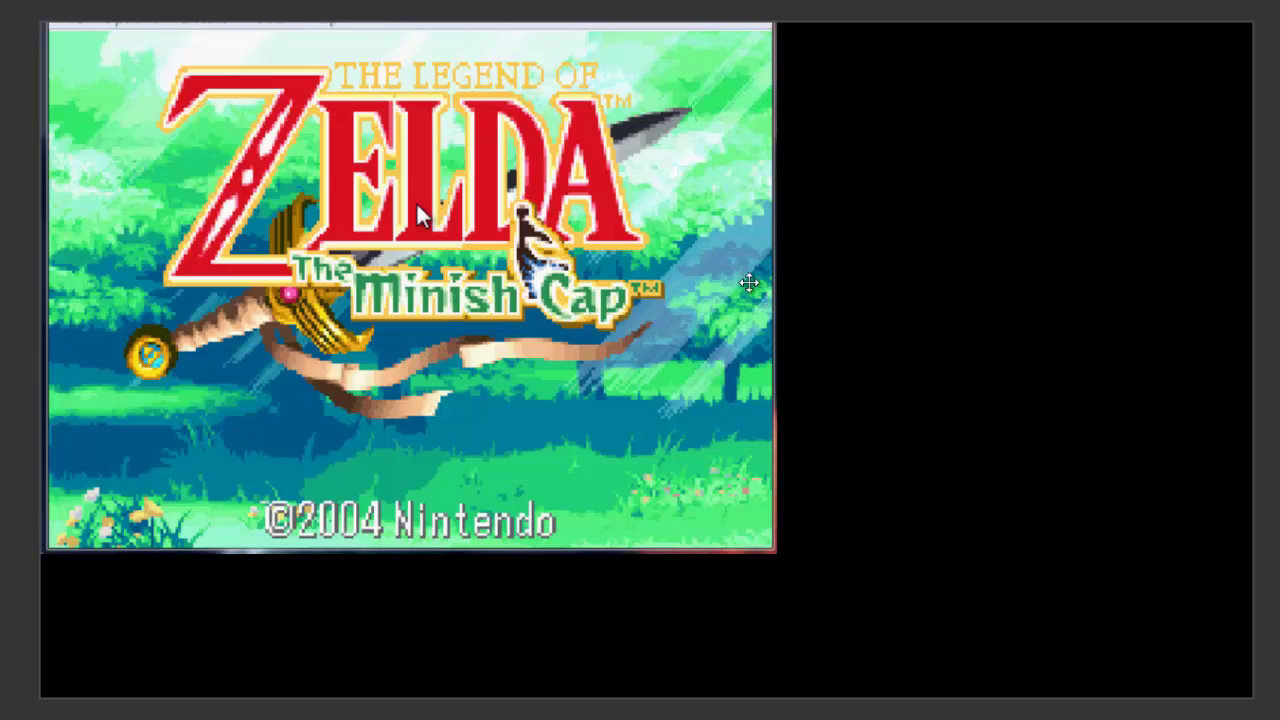
left_click_drag(751, 286, 777, 289)
left_click_drag(904, 286, 1256, 281)
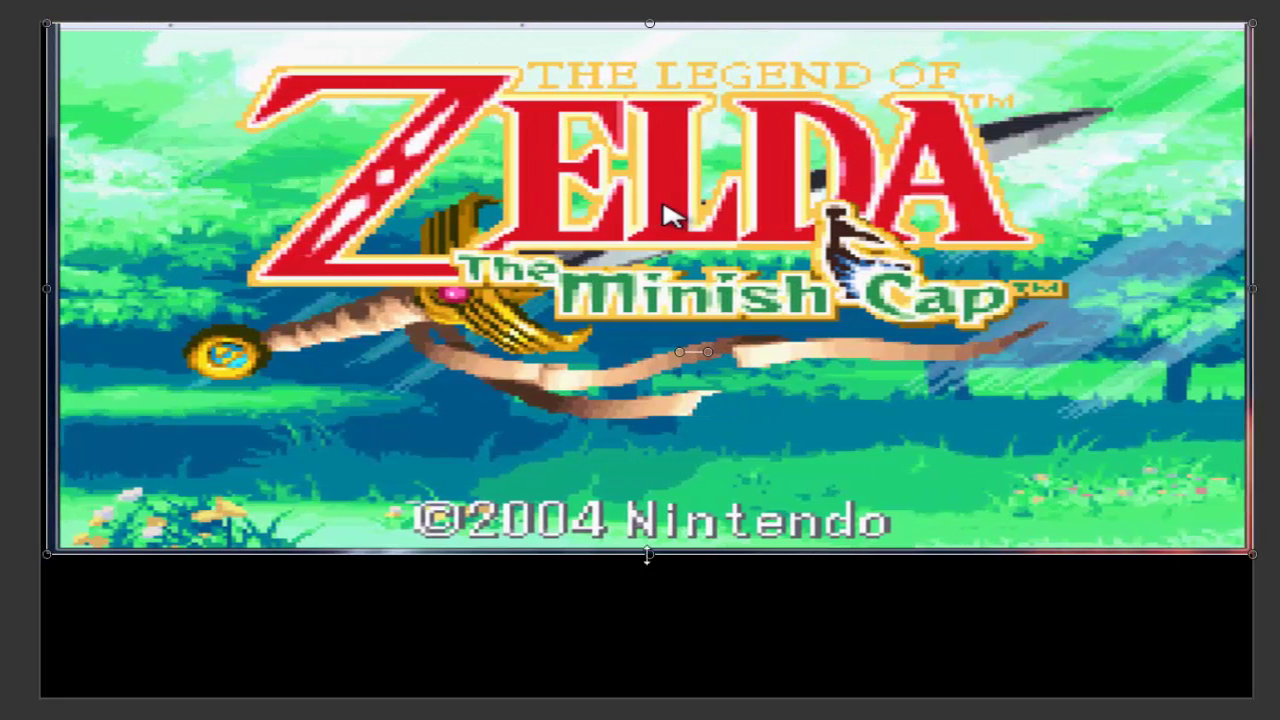
left_click_drag(649, 556, 643, 702)
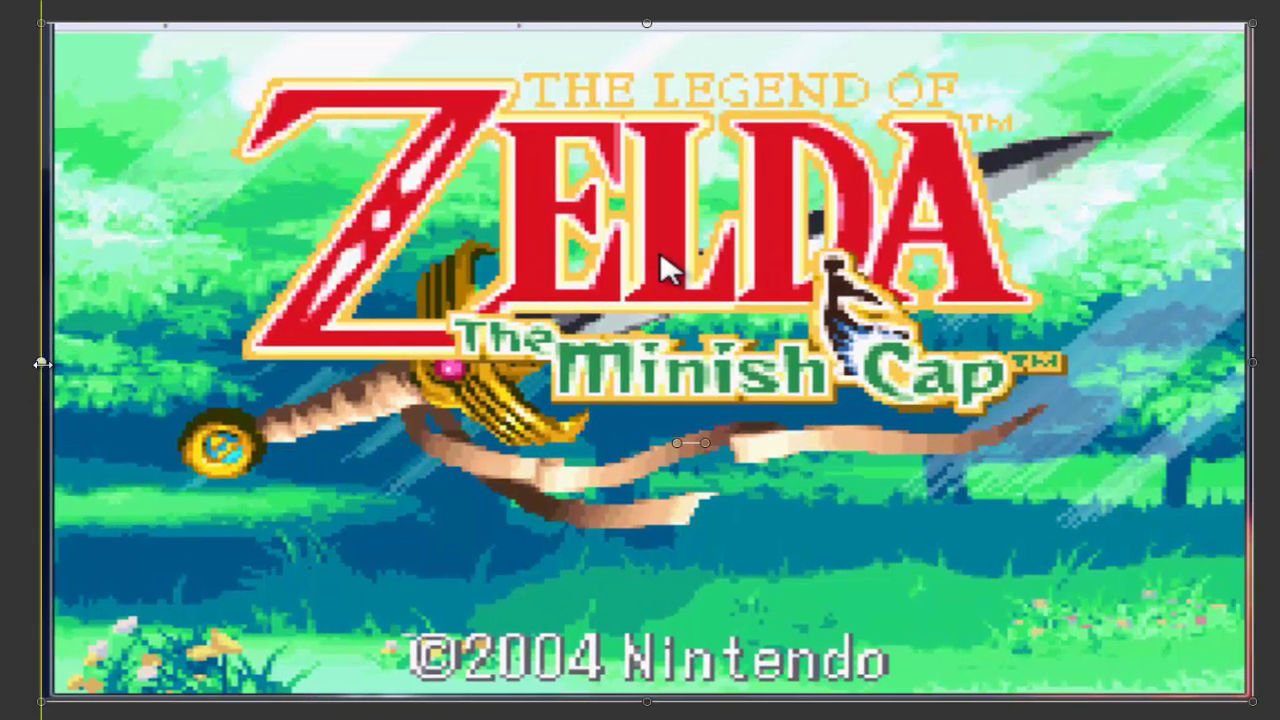
key("Escape")
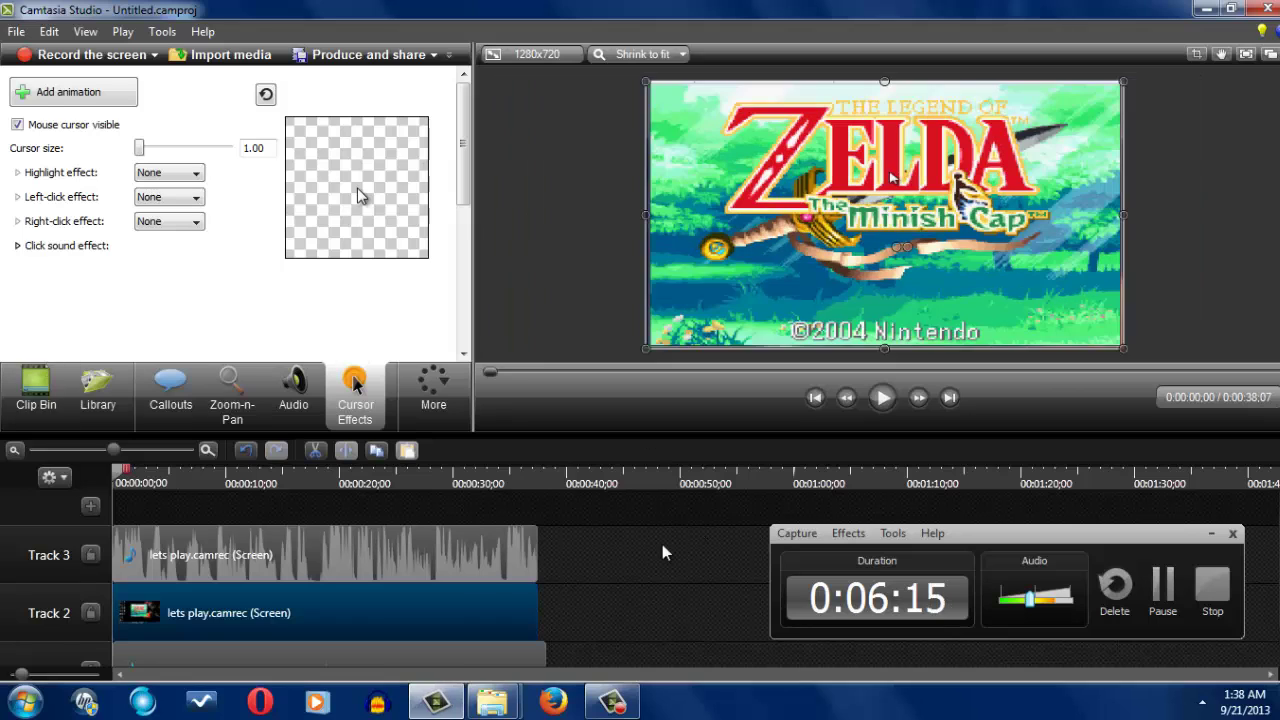
left_click(661, 550)
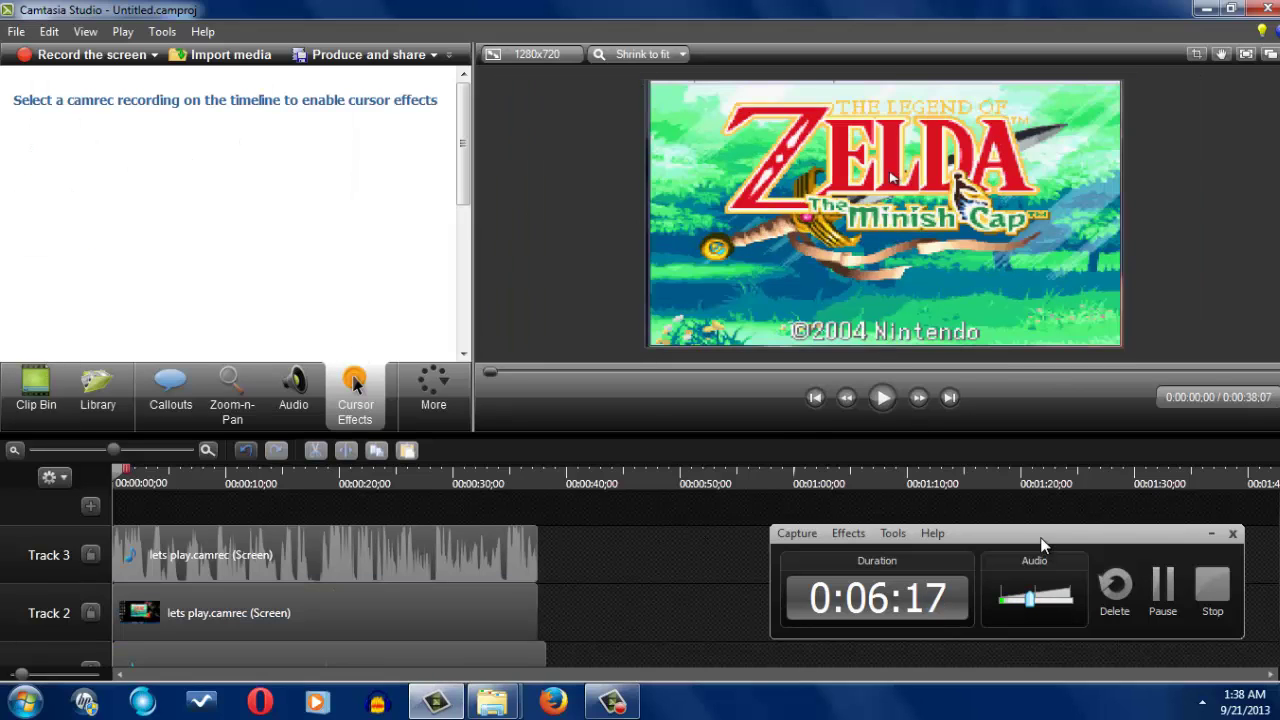
Close the Recorder widget and uncheck 'Mouse cursor visible' for the Track 2 gameplay clip
left_click(1232, 533)
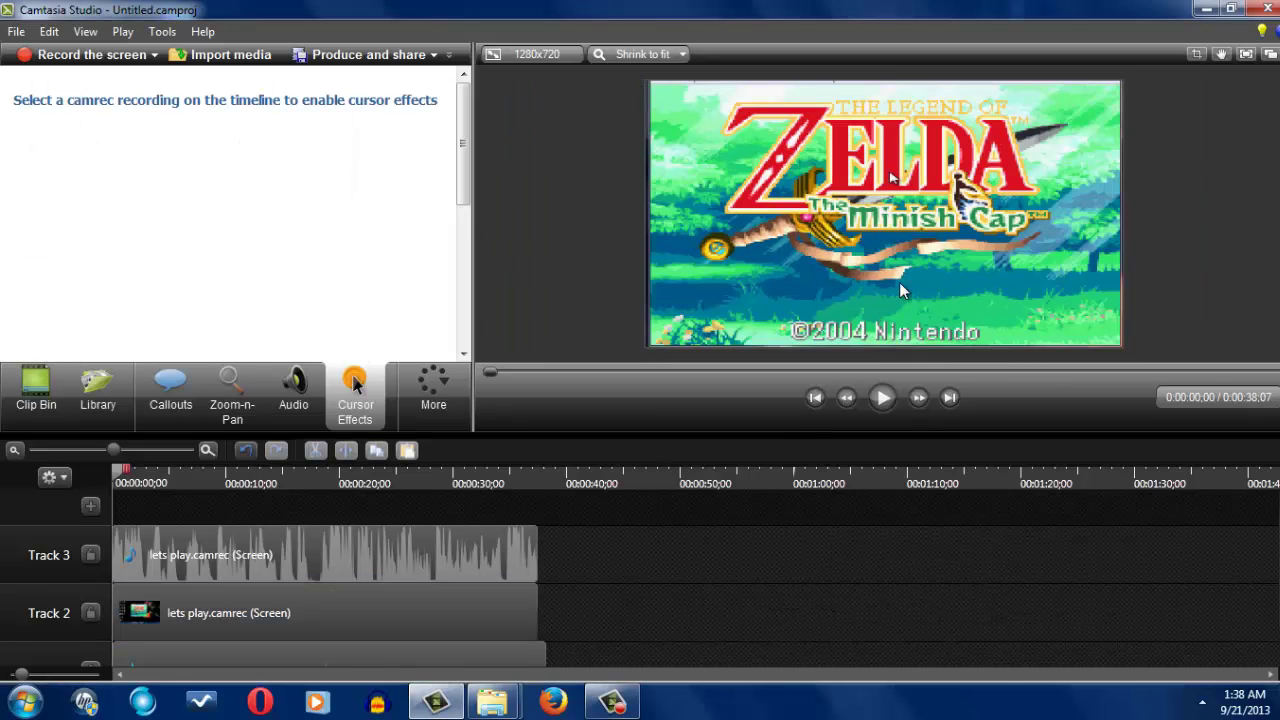
left_click(892, 182)
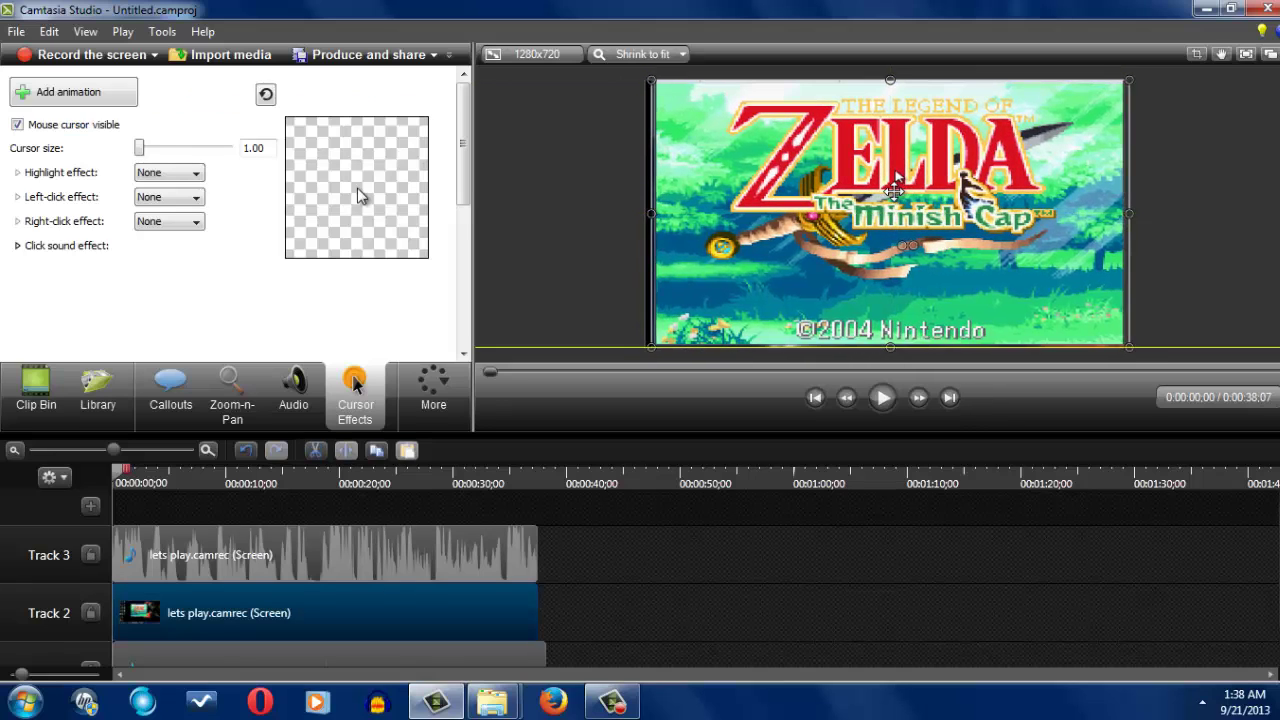
left_click_drag(892, 188, 886, 189)
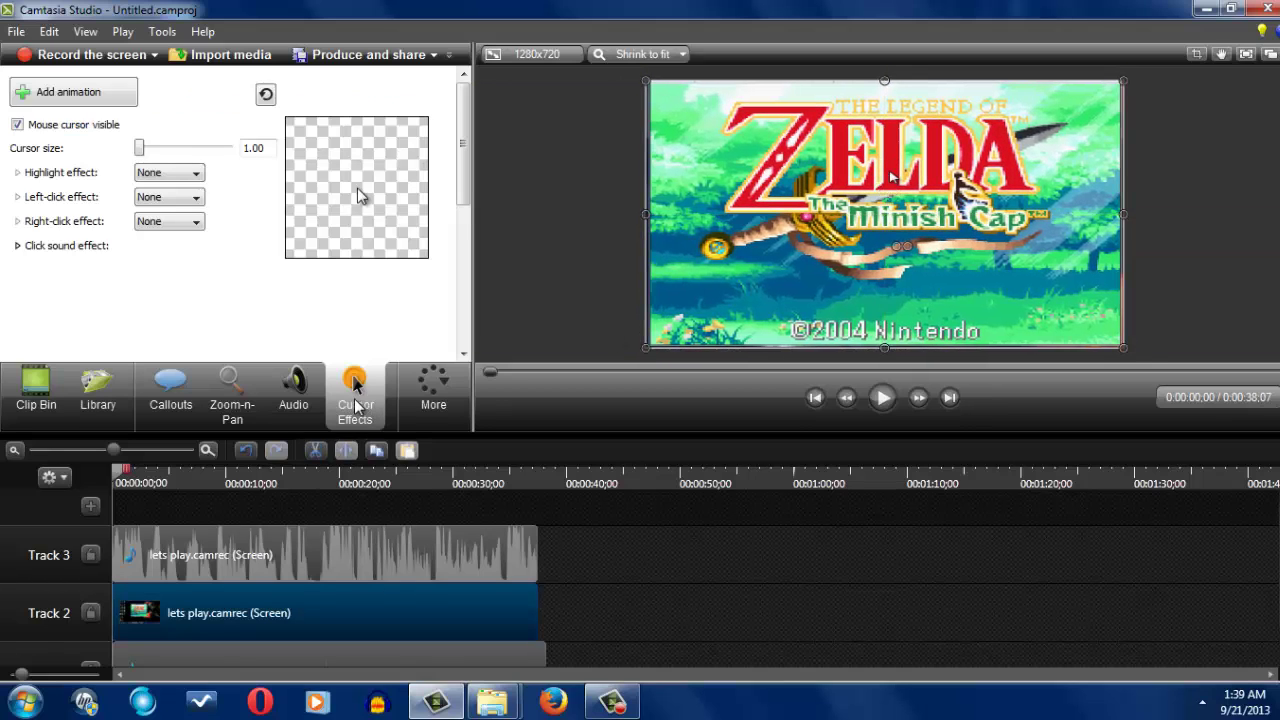
left_click(60, 125)
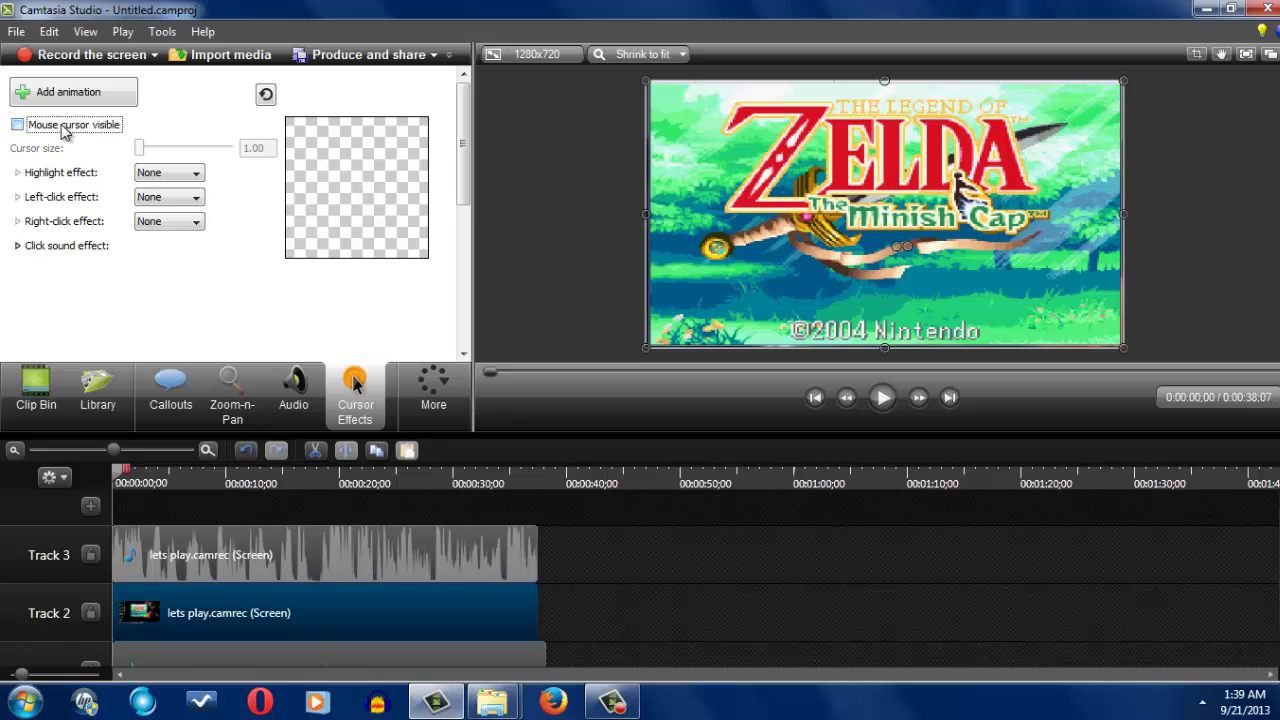
left_click(454, 404)
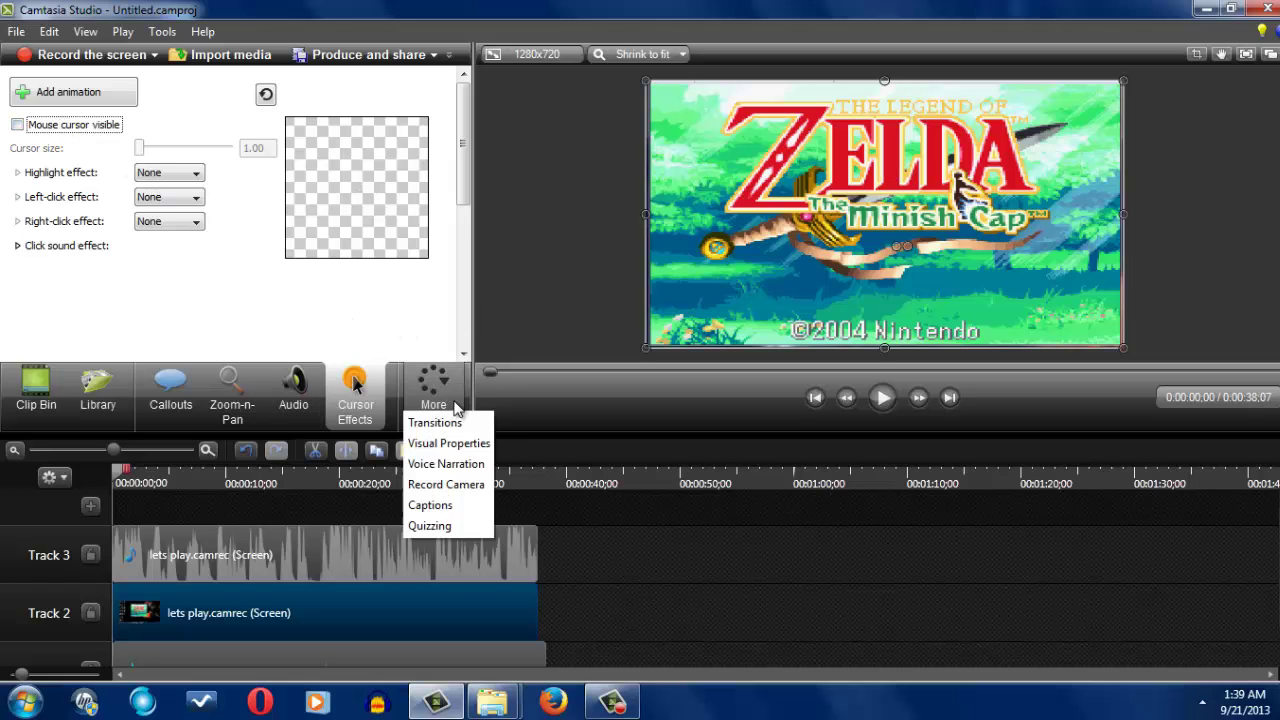
left_click(724, 643)
scroll(674, 563, "down", 1)
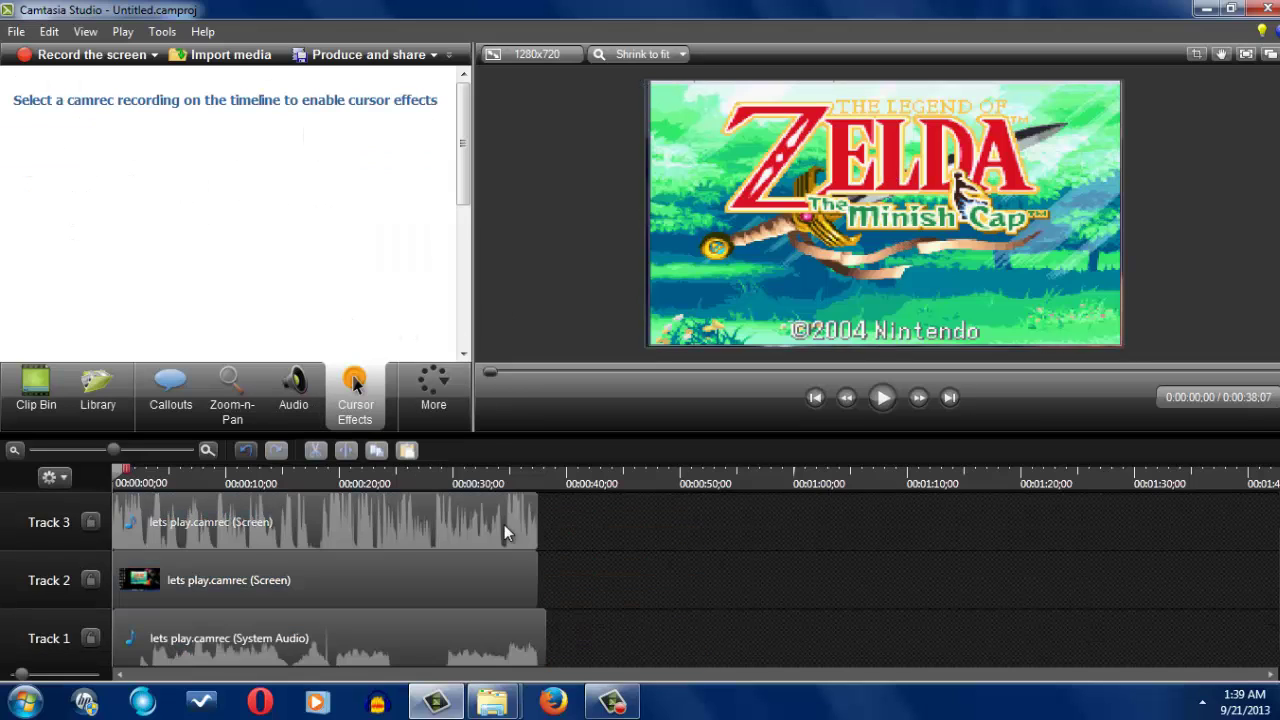
Enable volume leveling with Low volume variation on the Track 1 System Audio clip
left_click(424, 660)
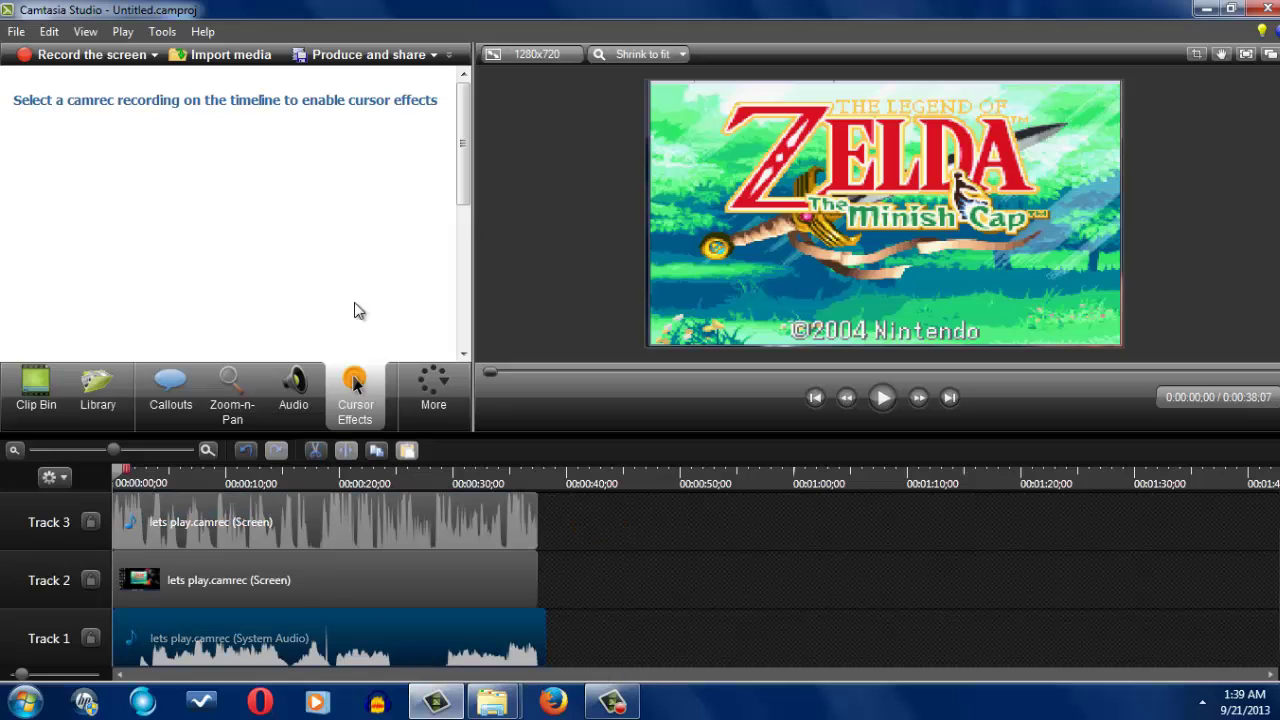
left_click(281, 385)
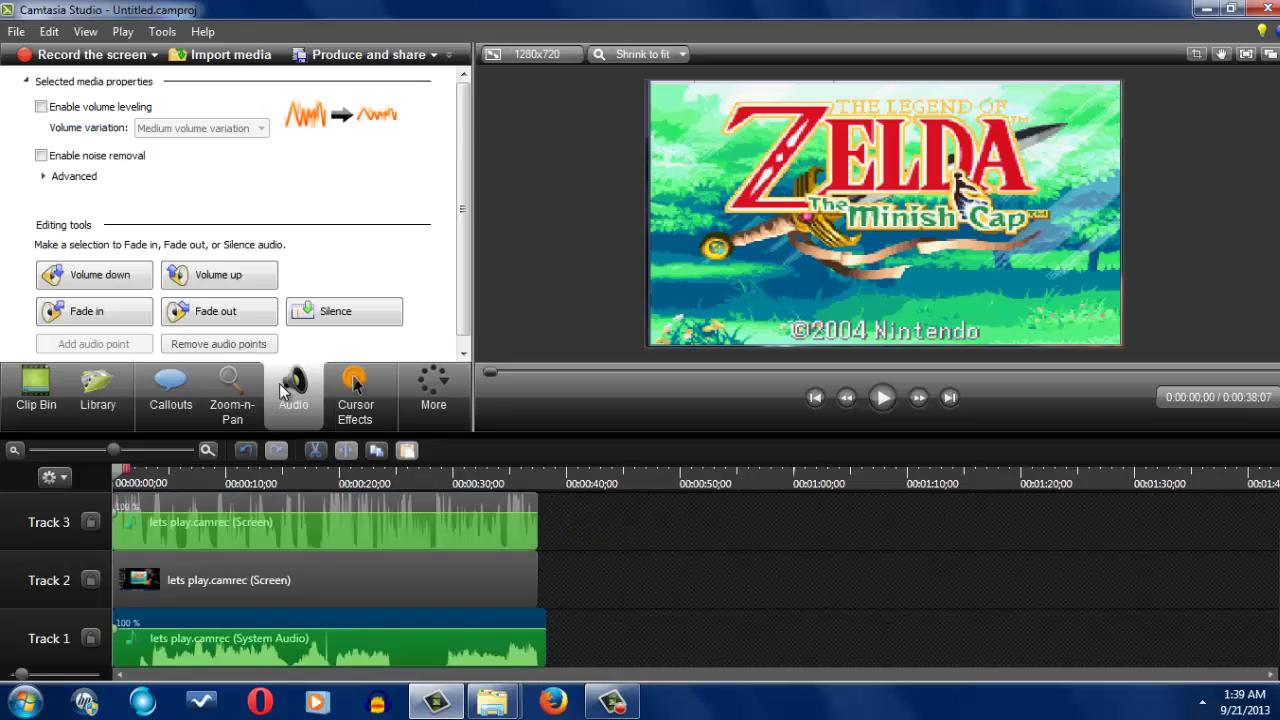
left_click(80, 107)
left_click(175, 128)
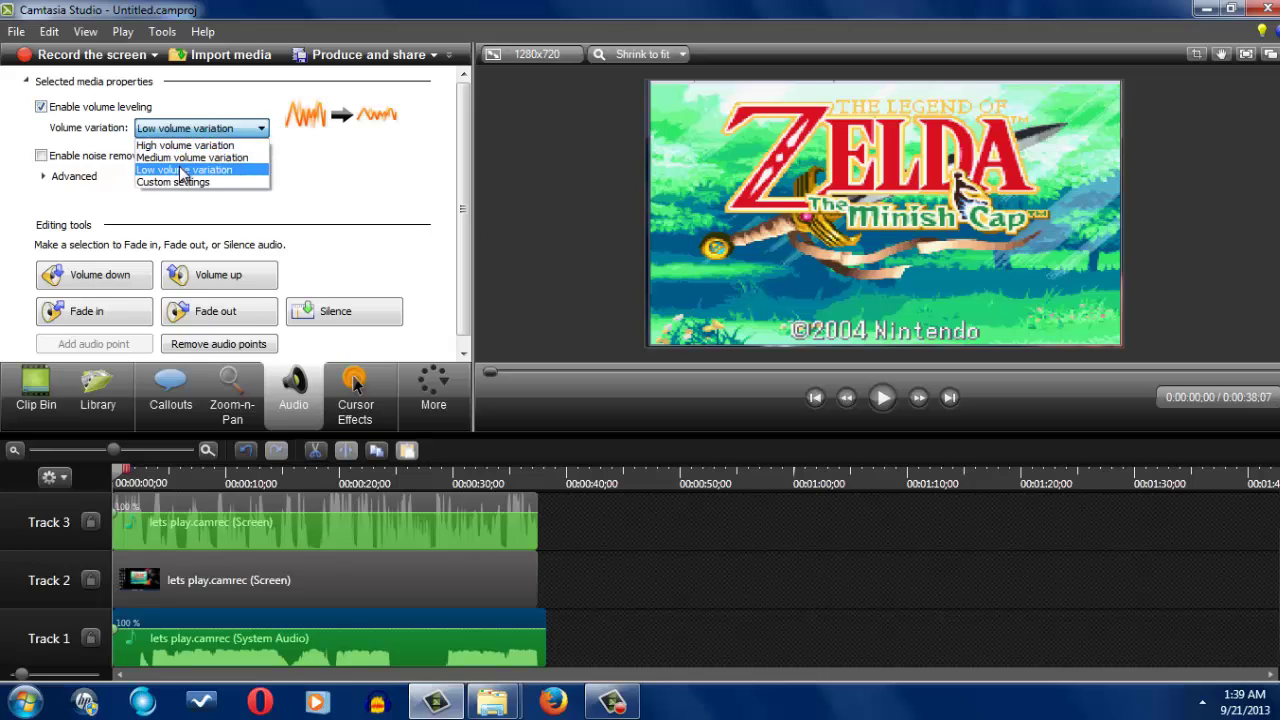
left_click(186, 168)
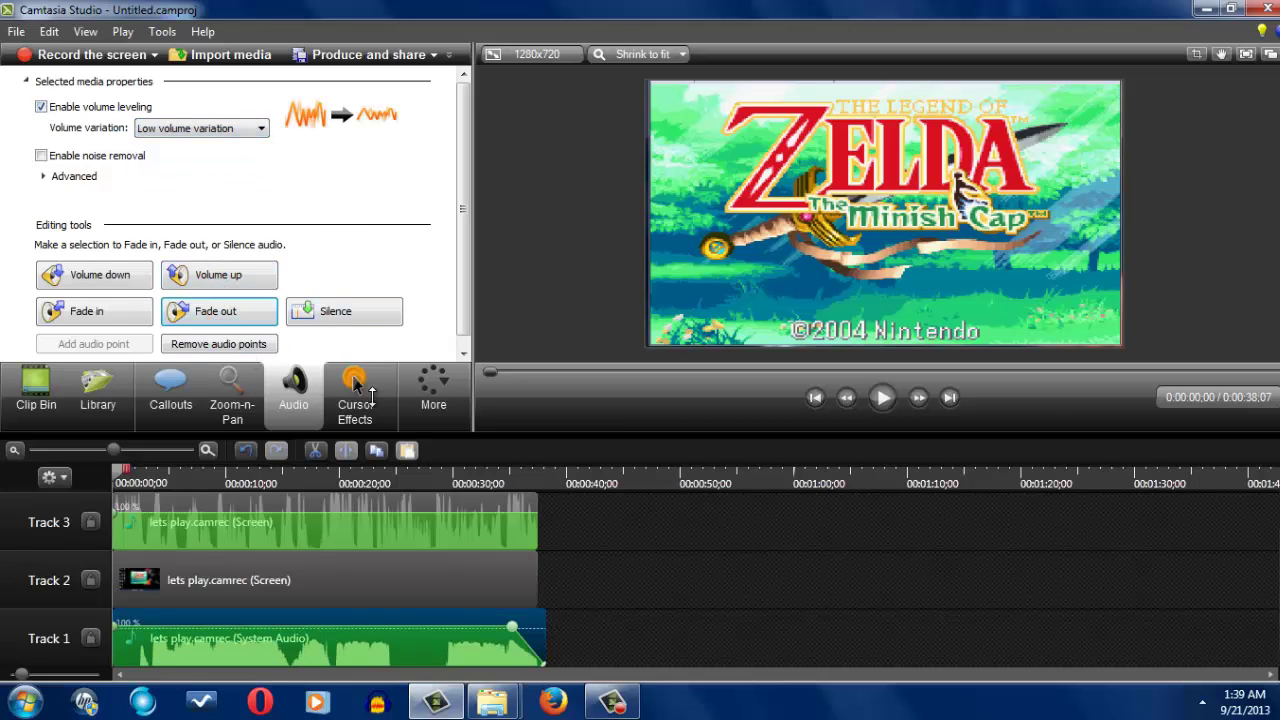
left_click(646, 537)
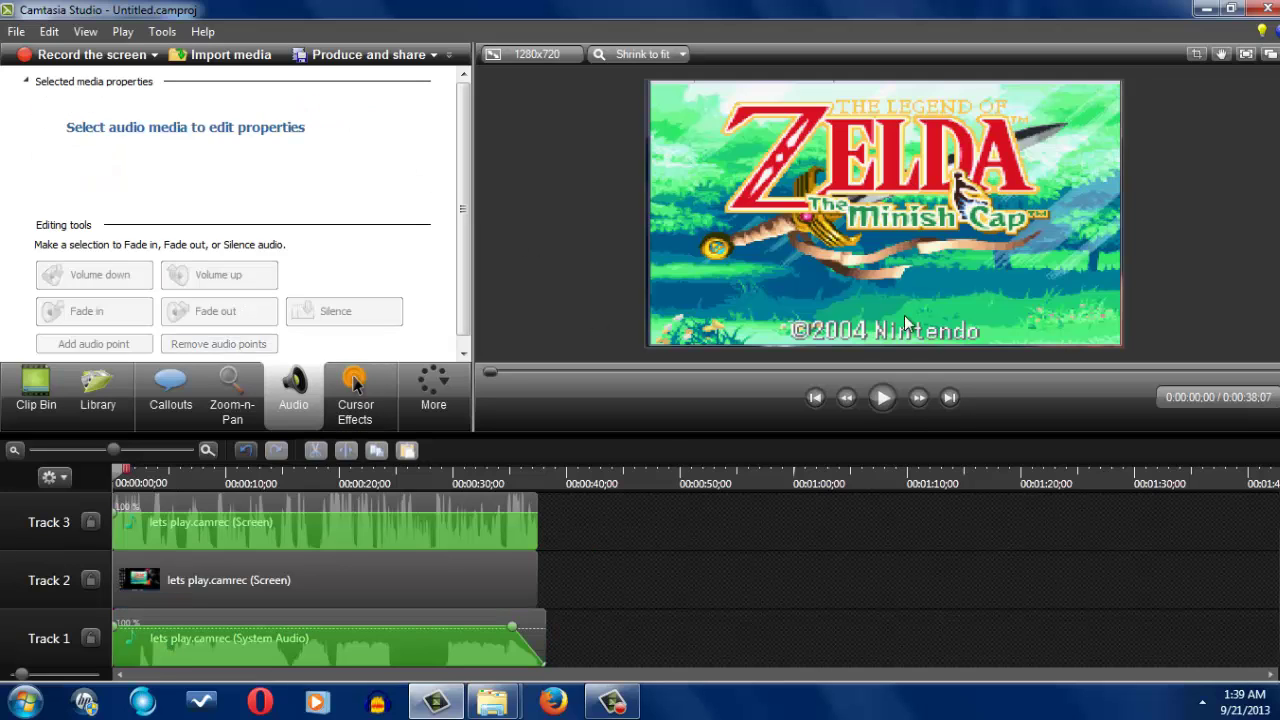
left_click_drag(900, 180, 899, 171)
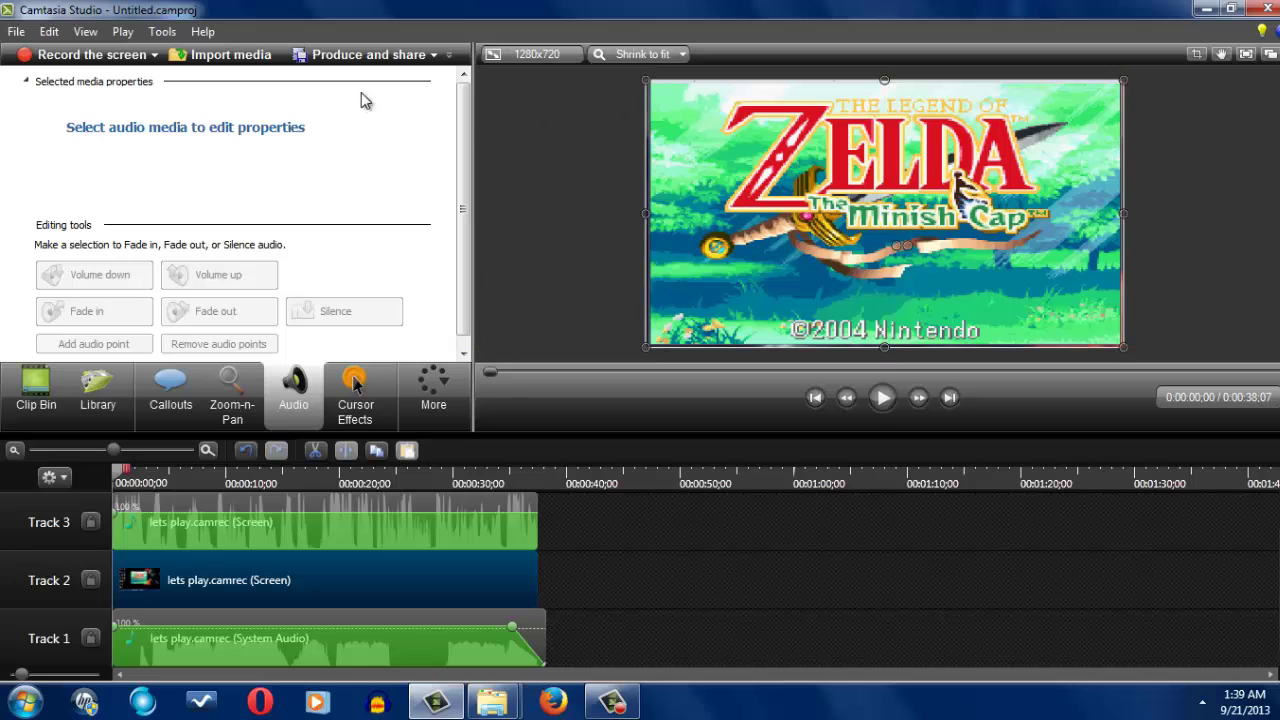
Select the Share to YouTube preset (1280x720 MP4) in the Production Wizard
left_click(355, 54)
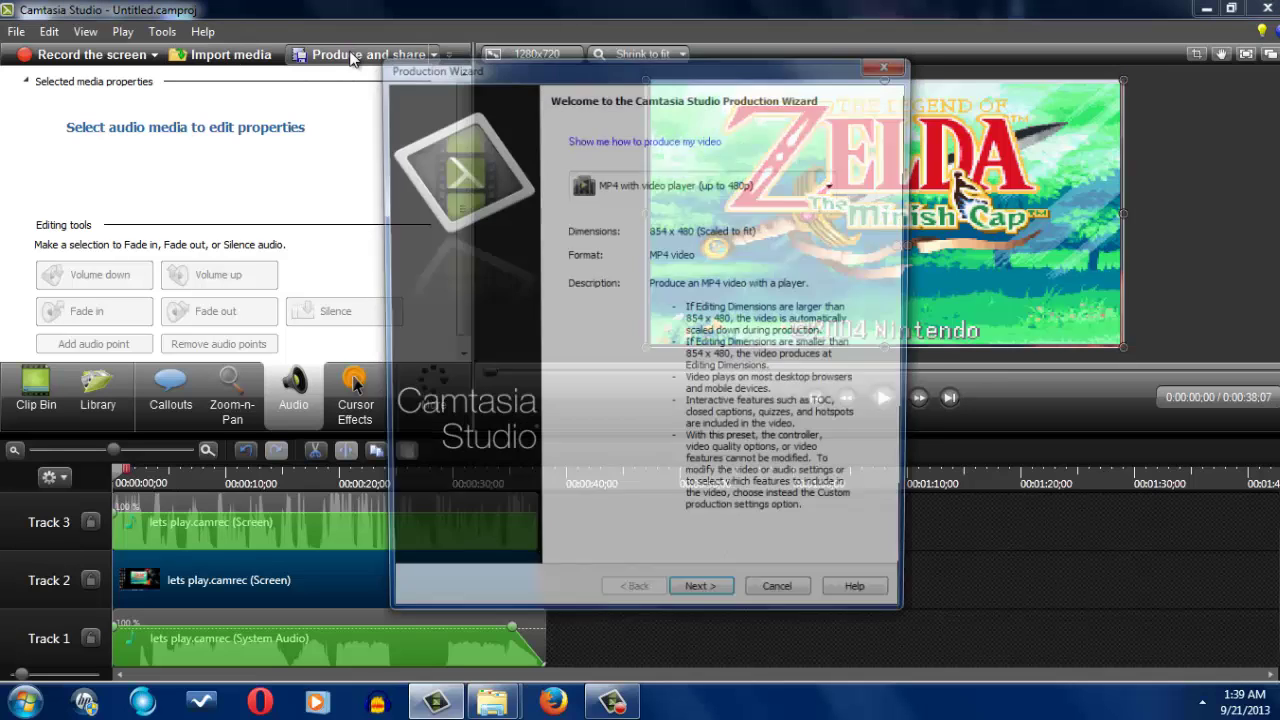
left_click(799, 190)
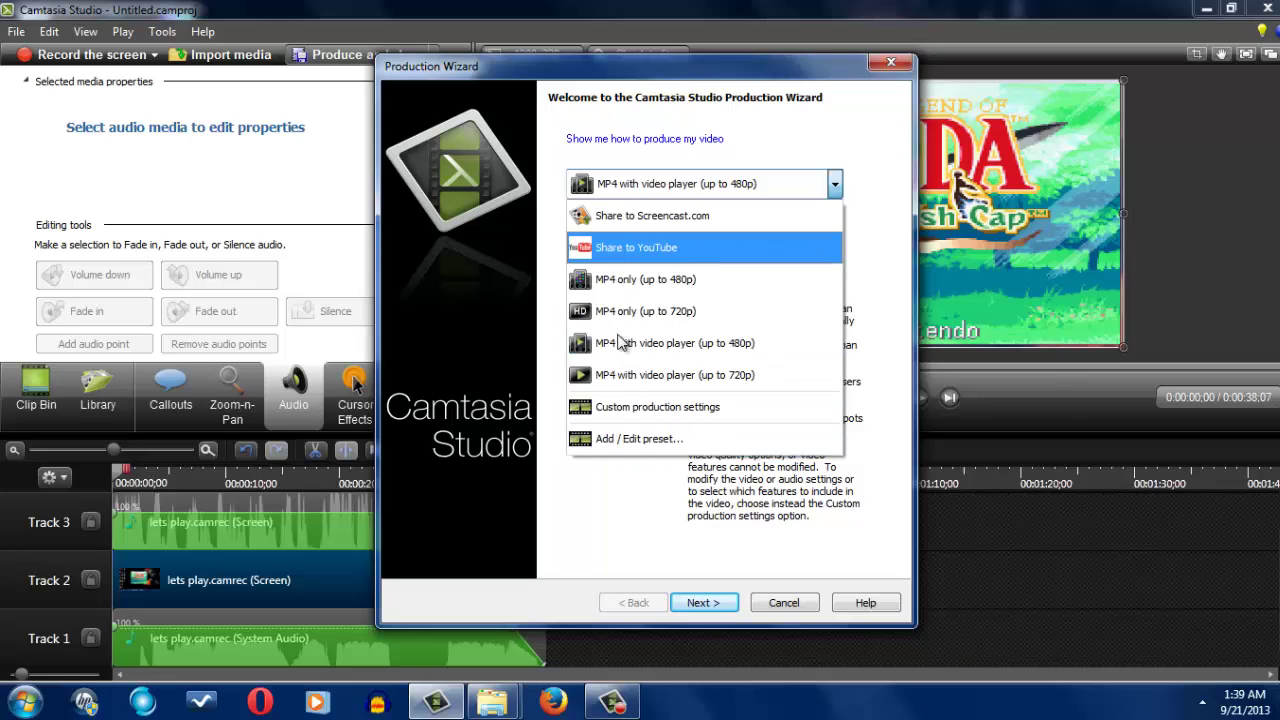
left_click(676, 280)
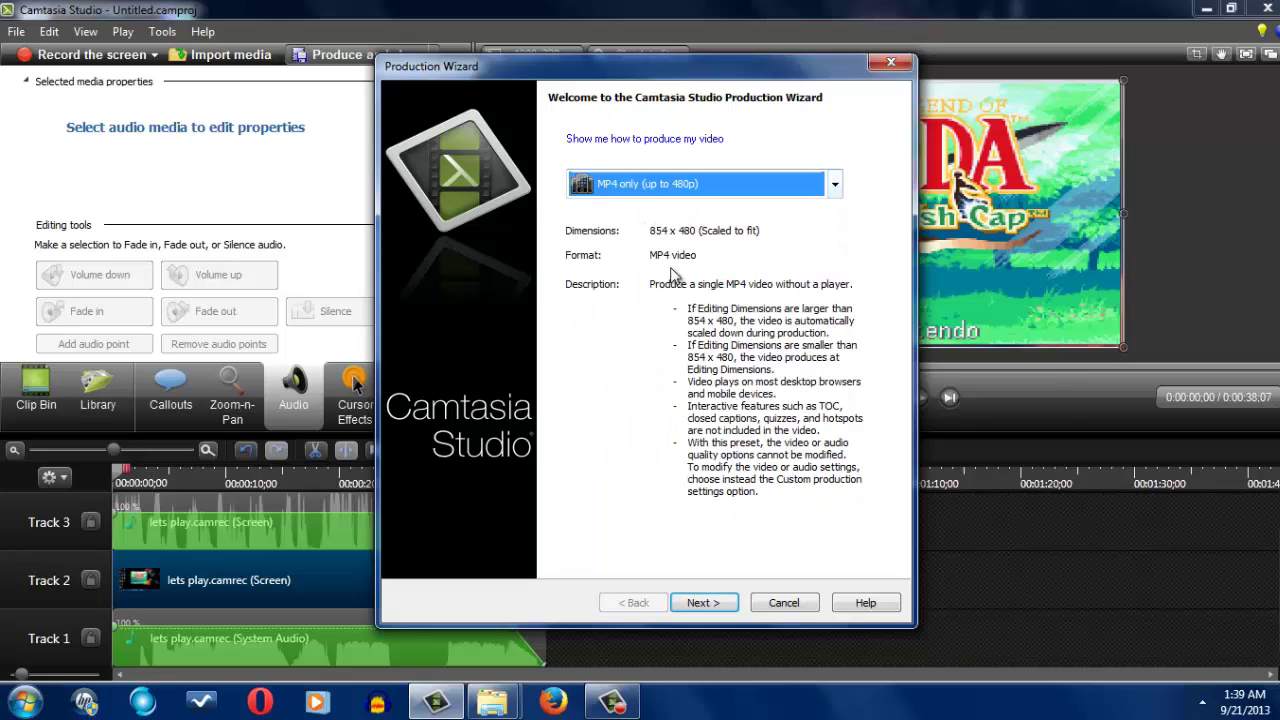
left_click(700, 184)
left_click(650, 252)
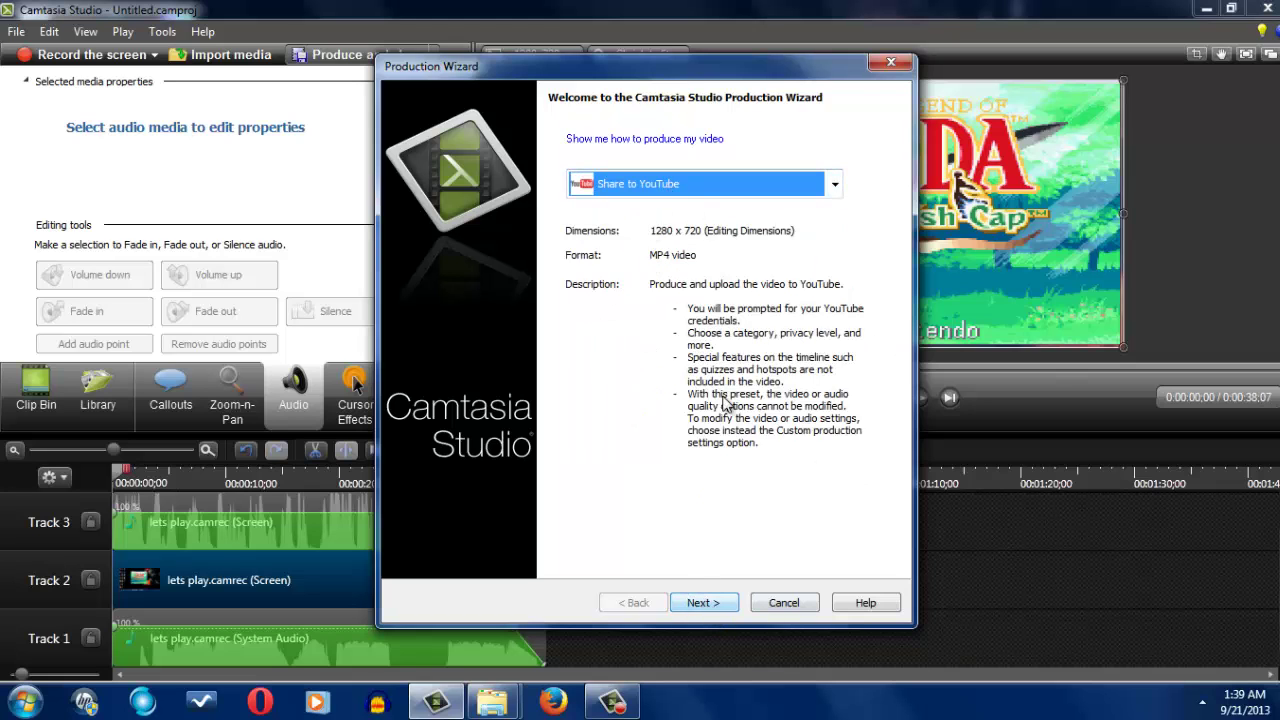
left_click_drag(700, 66, 616, 84)
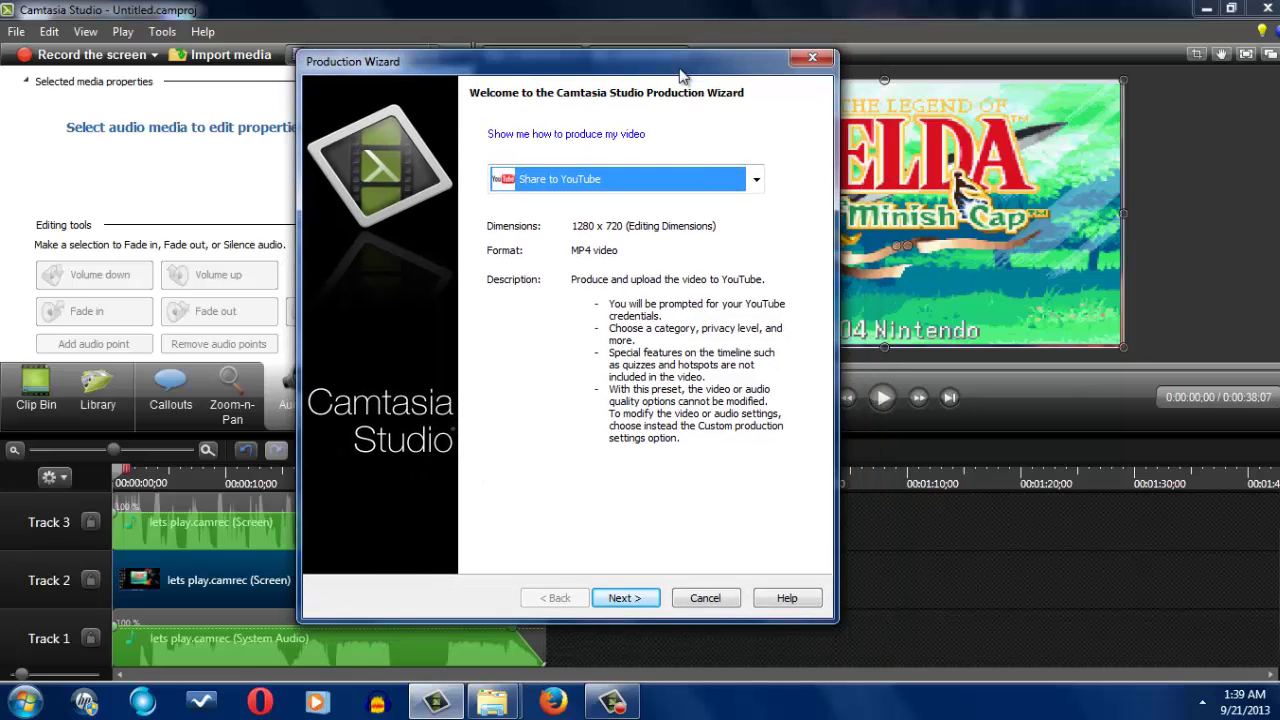
left_click_drag(674, 93, 678, 71)
left_click(738, 184)
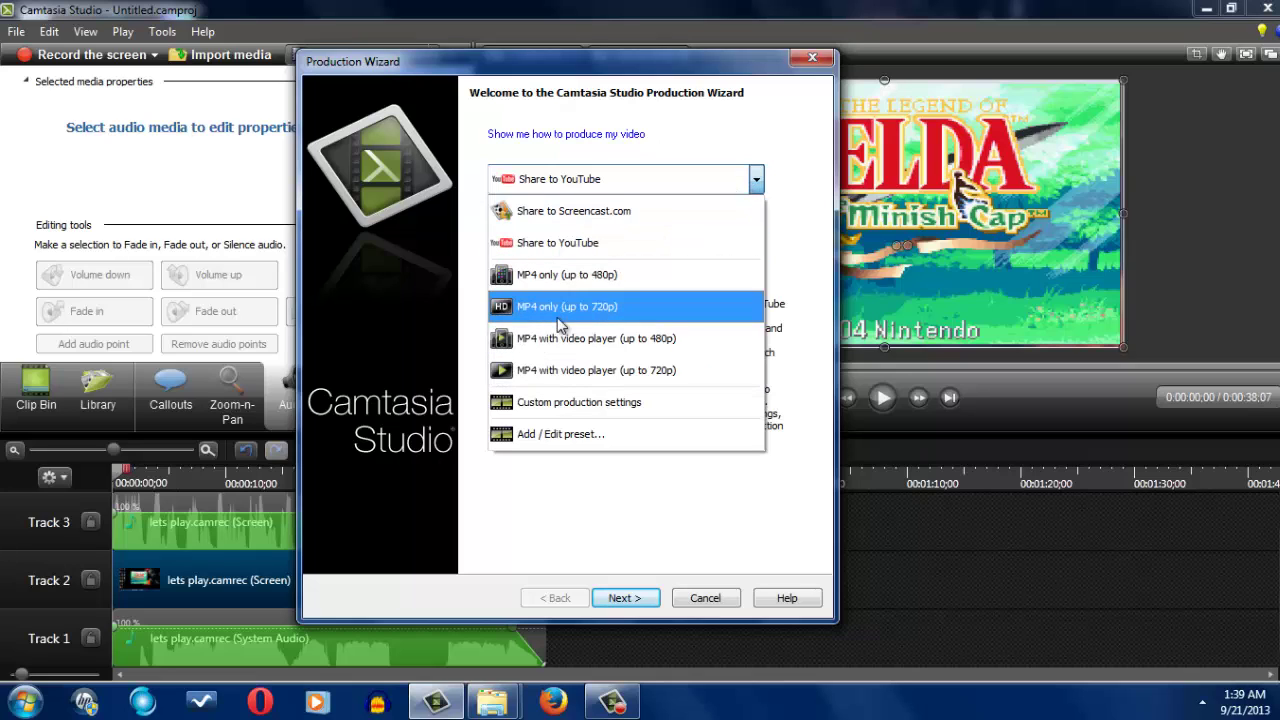
left_click(558, 243)
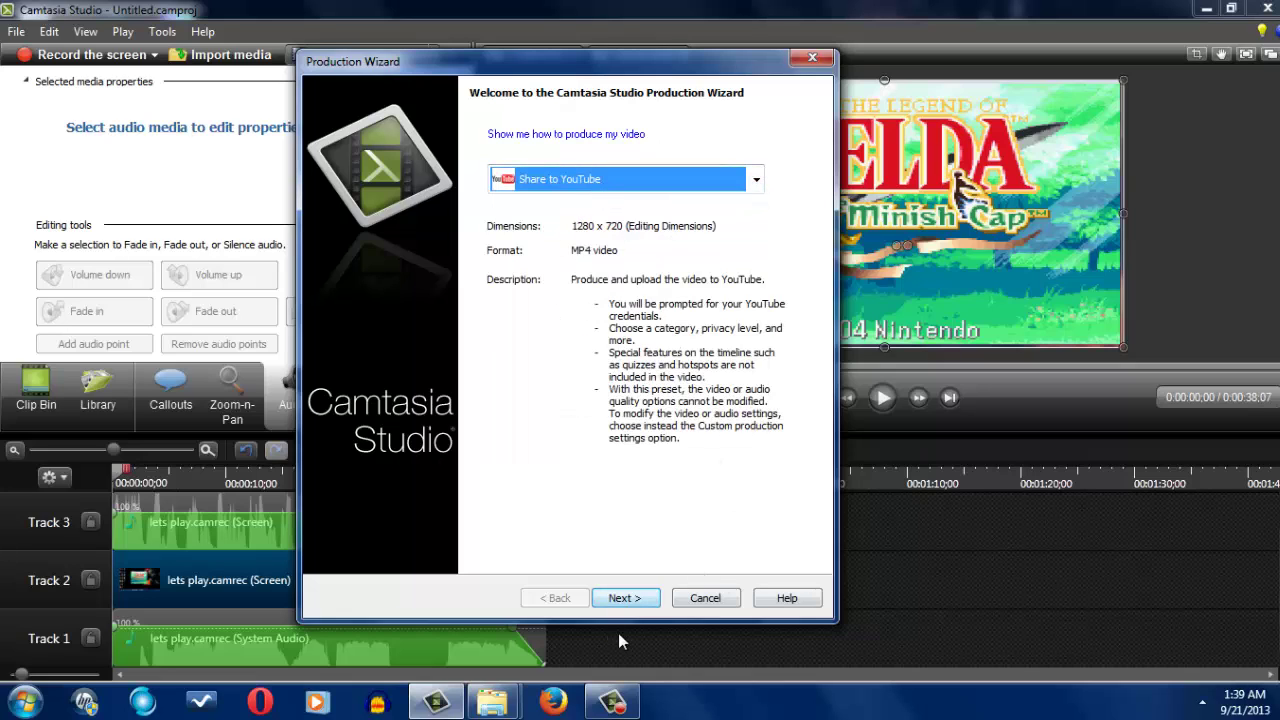
Advance through the YouTube sign-in step to the upload details page
left_click(625, 598)
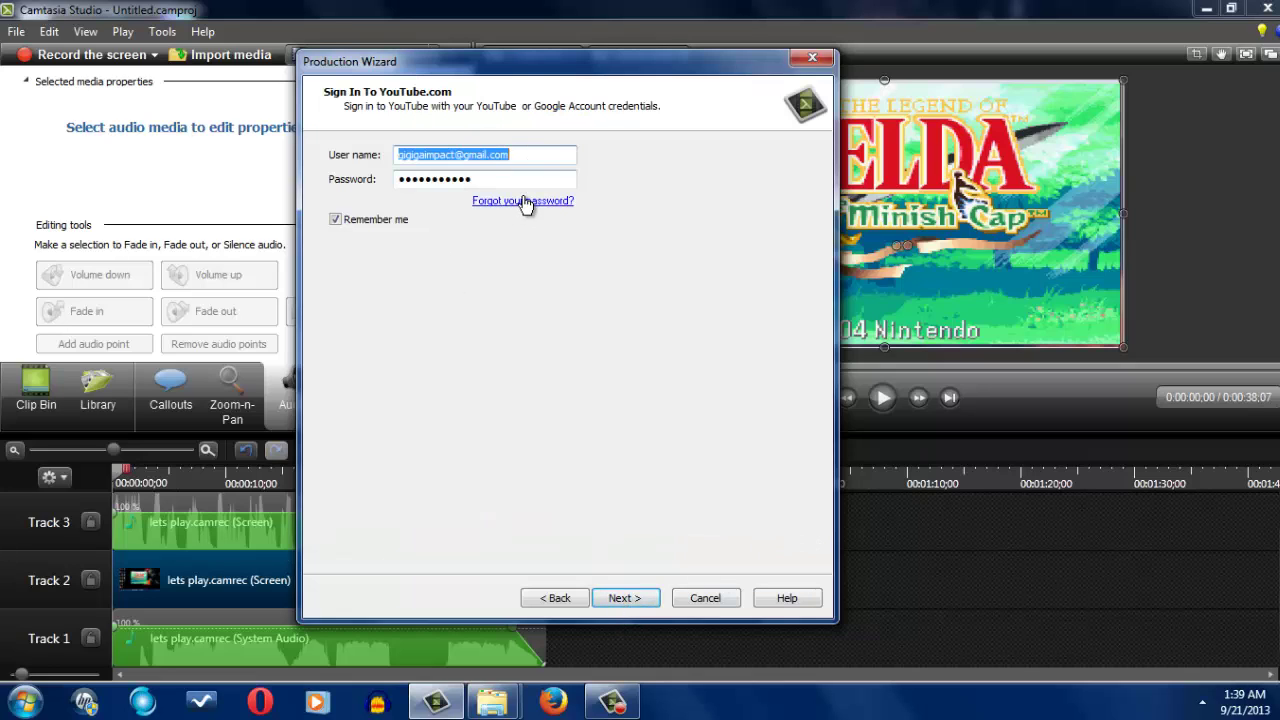
left_click(500, 152)
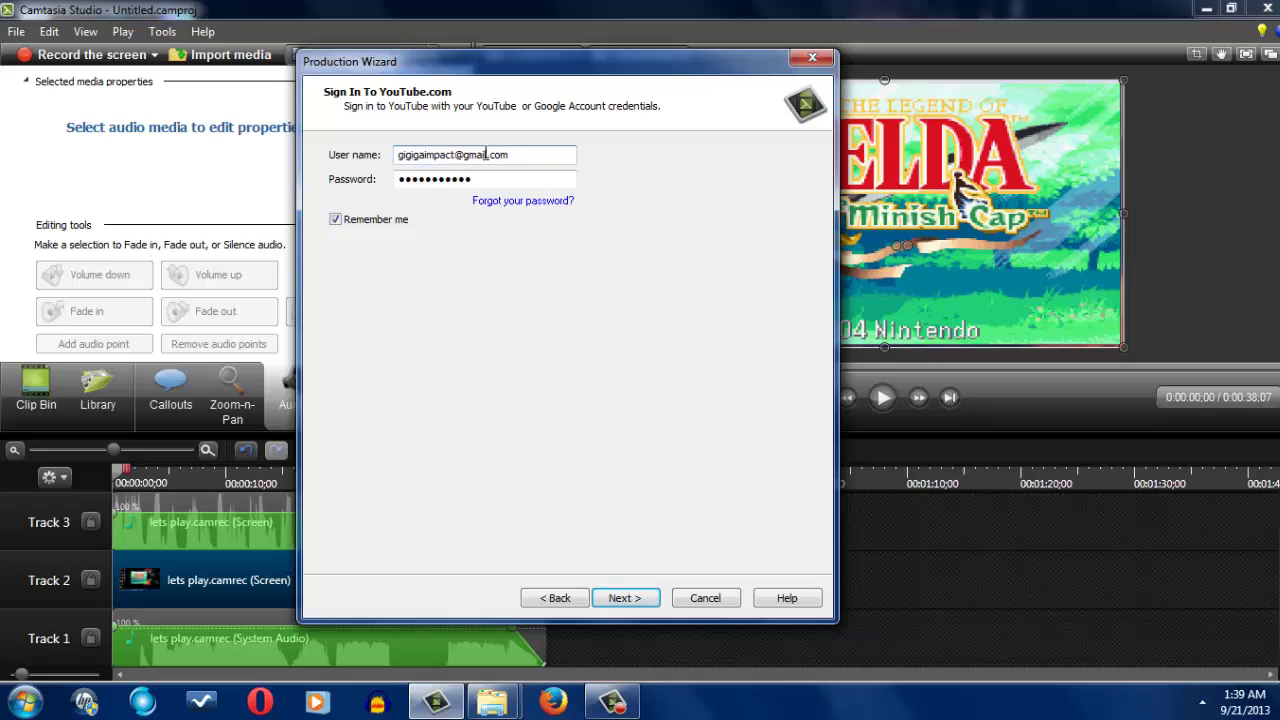
left_click(633, 598)
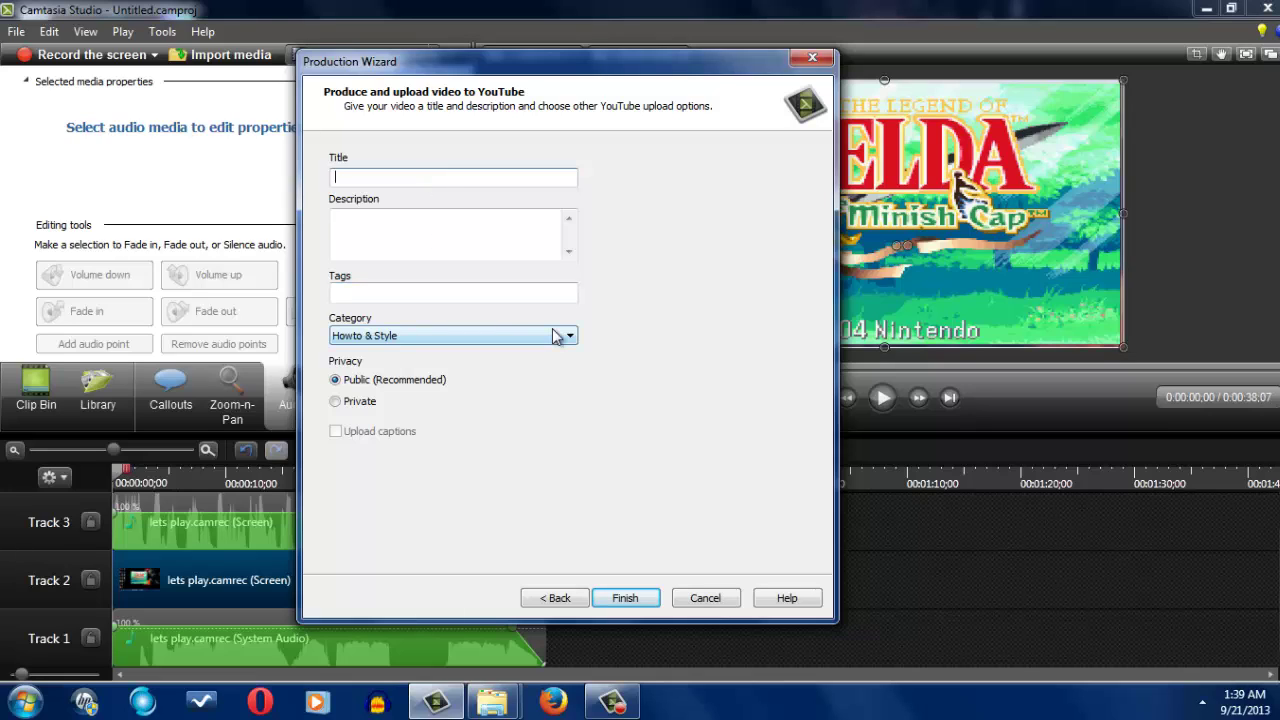
Enter the title 'fjl;', set the category to Film & Animation, and finish to start rendering
type("asldfjl;")
key("Tab")
type("ajfdkljl;")
key("Tab")
key("Tab")
key("s")
key("a")
key("f")
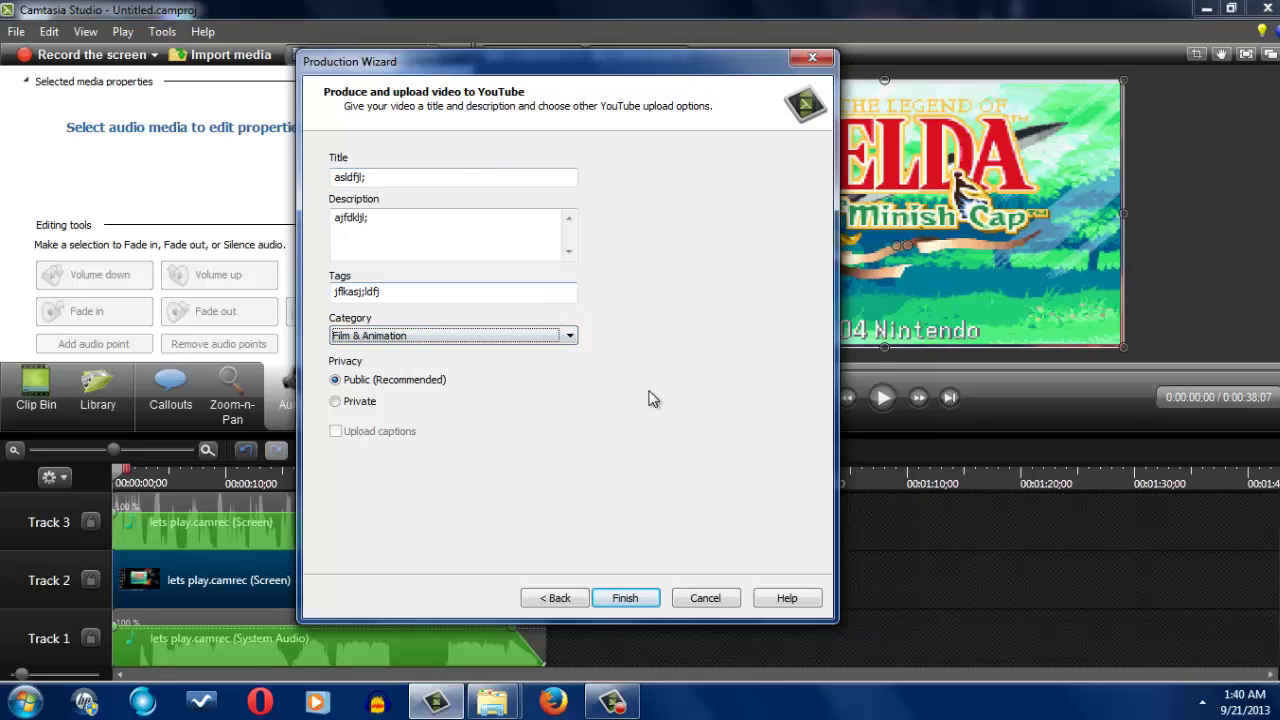
left_click(628, 598)
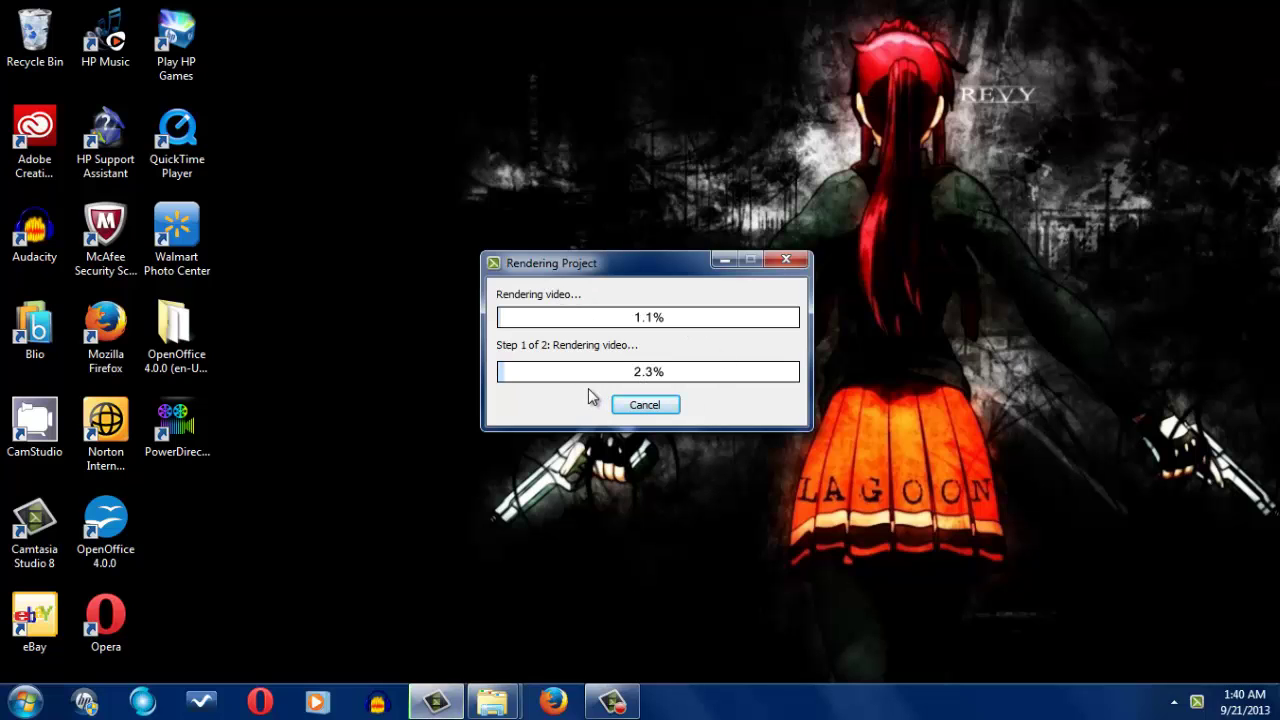
Cancel the YouTube render, confirm with Yes, and close the Production Wizard
left_click(643, 406)
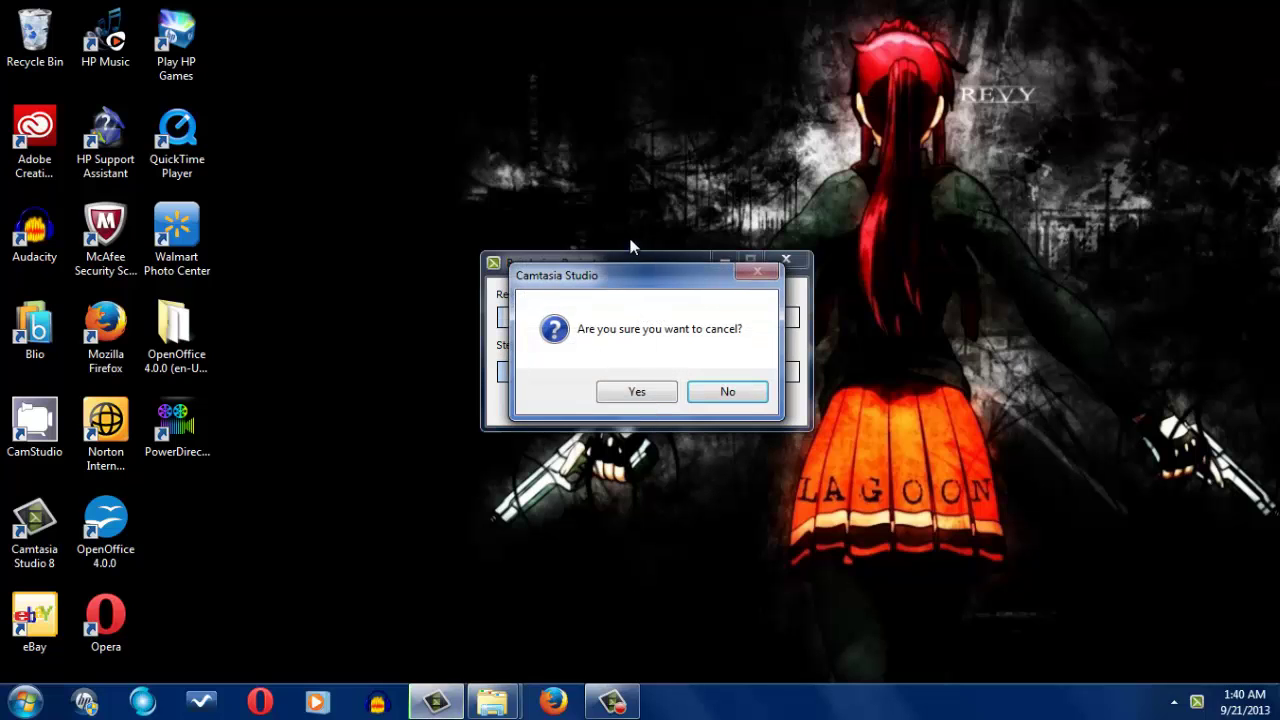
left_click_drag(640, 275, 786, 245)
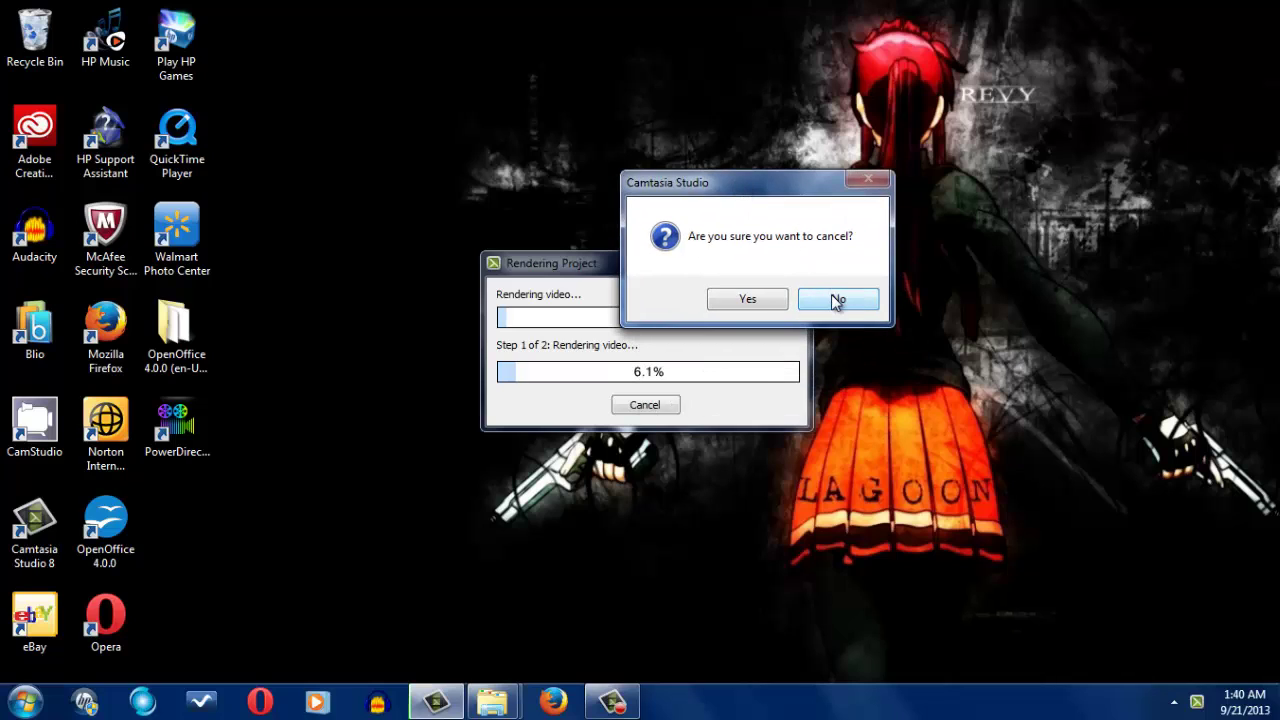
left_click_drag(733, 184, 860, 180)
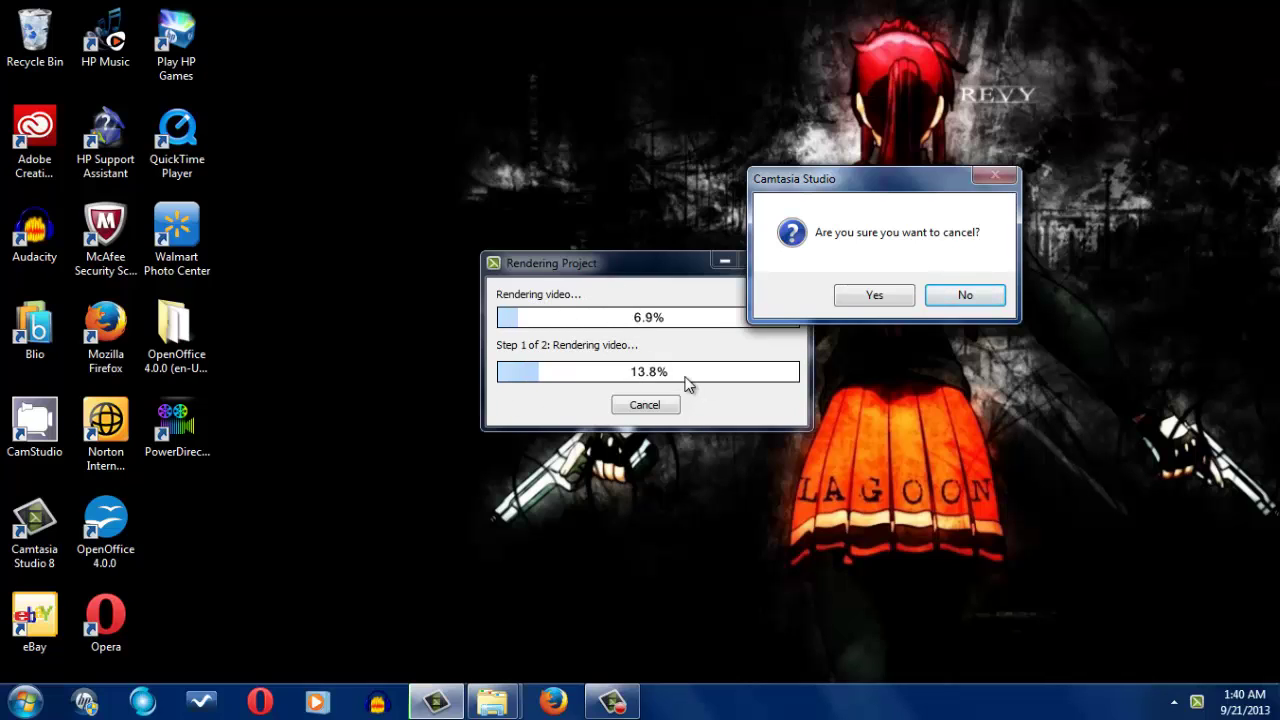
left_click(900, 295)
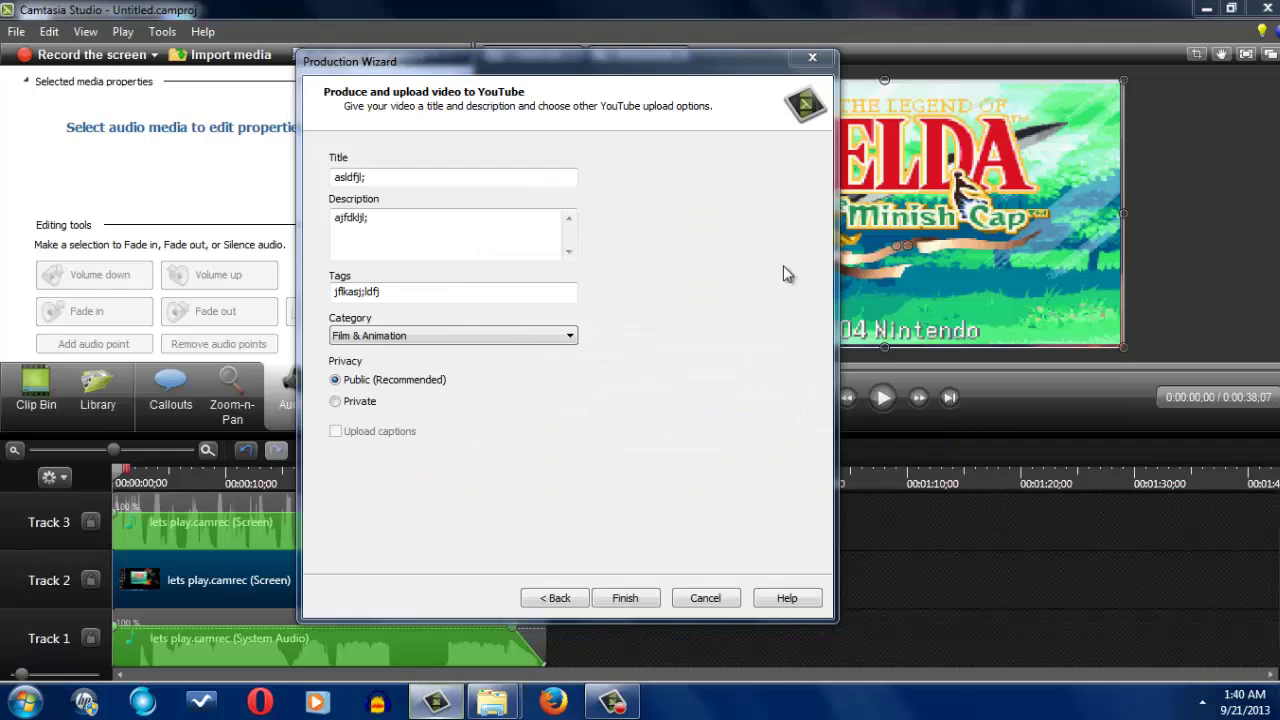
left_click(812, 57)
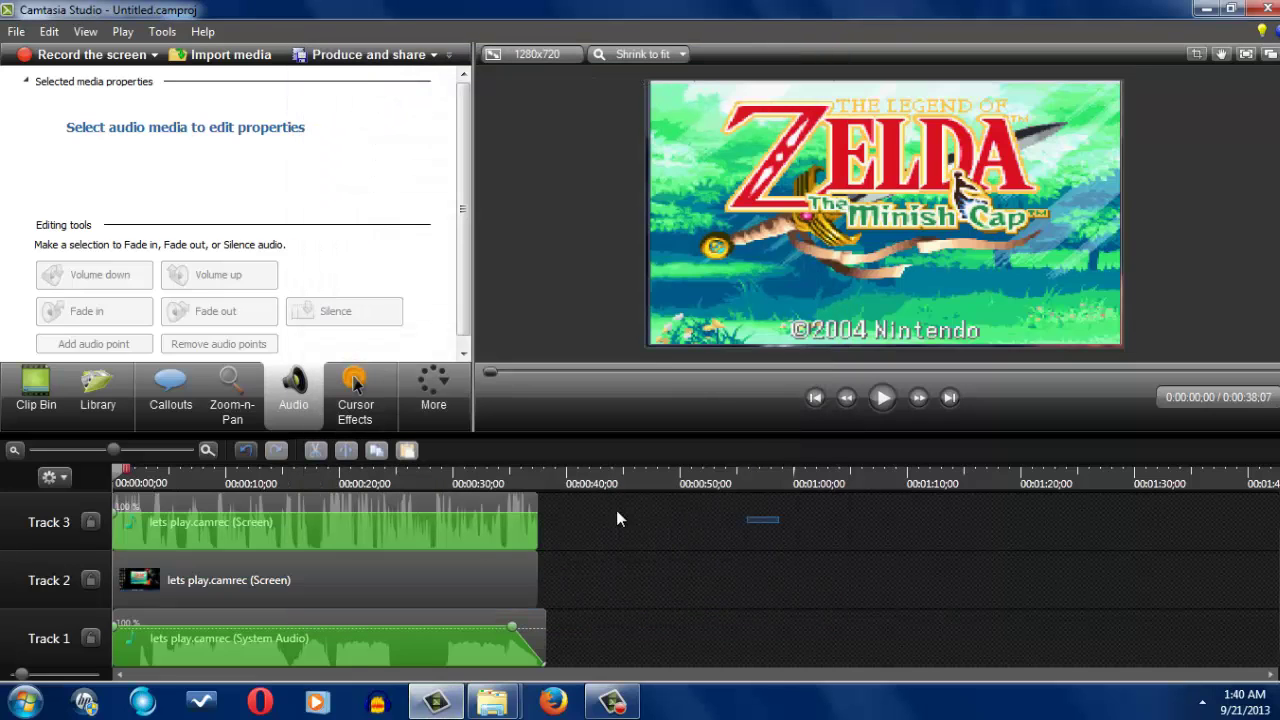
Deselect the Track 2 video clip and minimise the Camtasia Studio editor
left_click_drag(775, 512, 694, 609)
left_click(775, 600)
left_click(1203, 9)
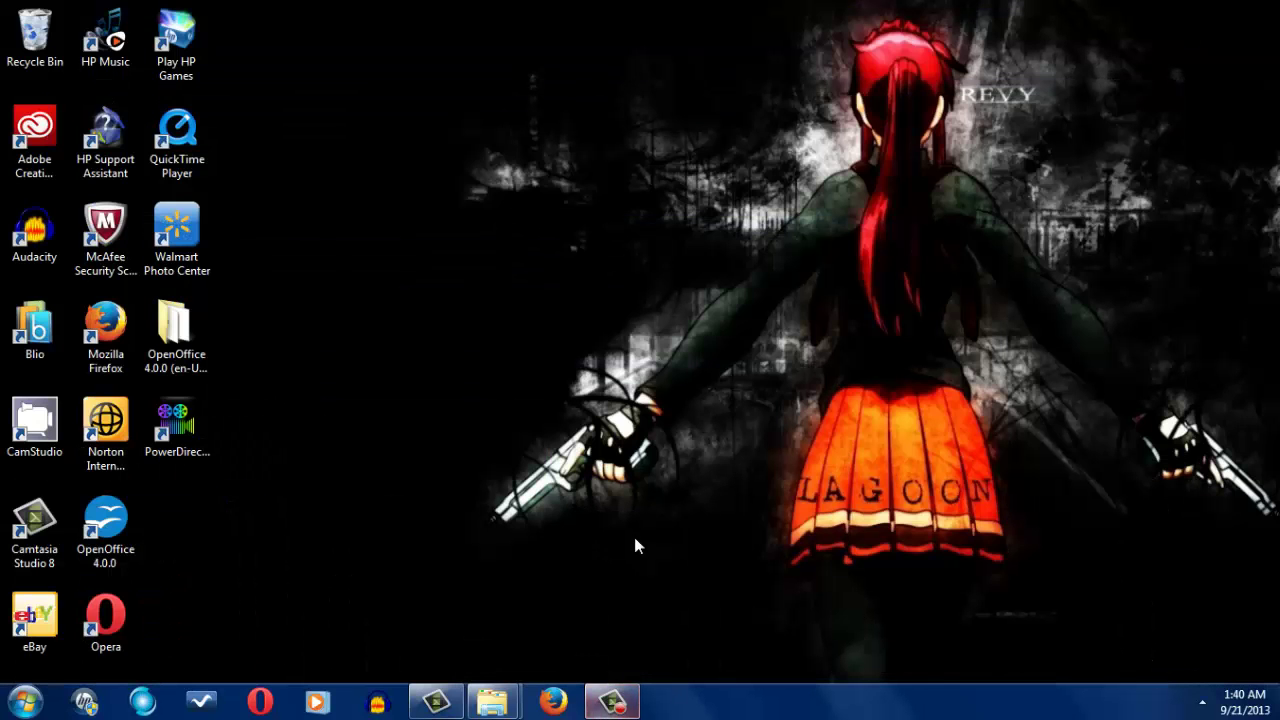
left_click(435, 704)
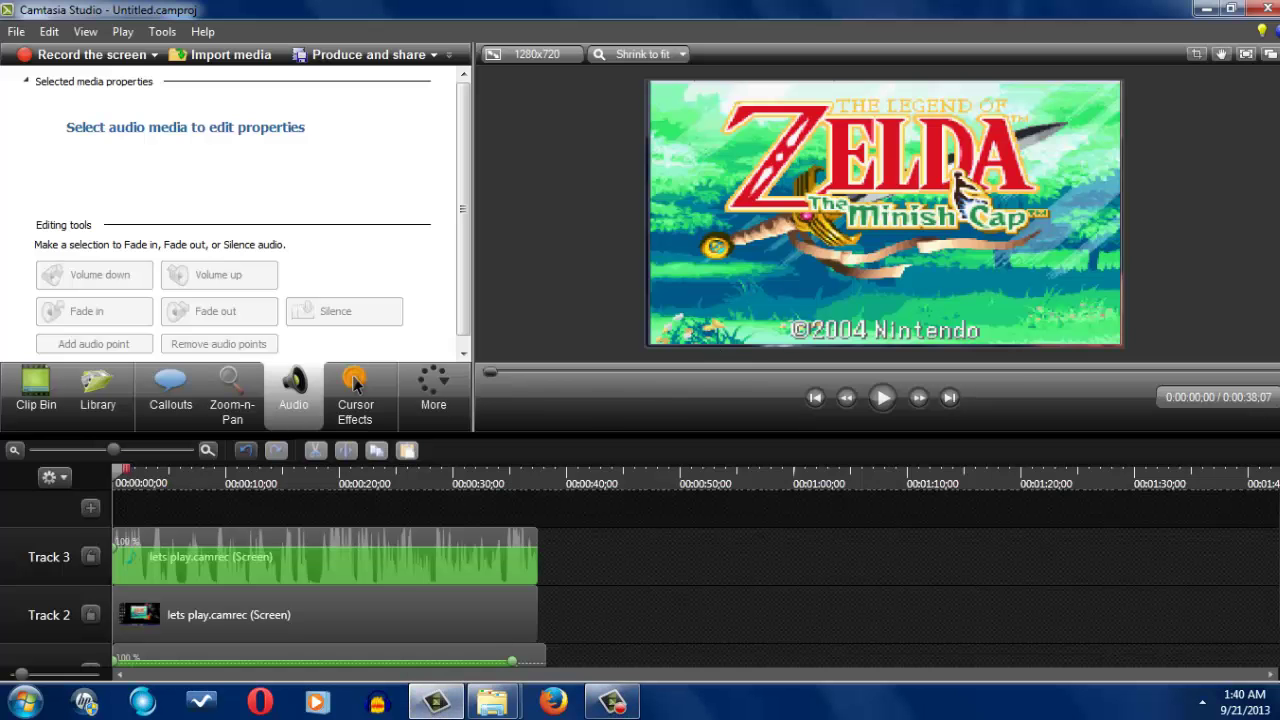
left_click(1205, 9)
Clear the desktop icon selection and bring up the Camtasia Recorder panel
left_click_drag(1114, 5, 200, 520)
left_click(345, 322)
left_click(612, 702)
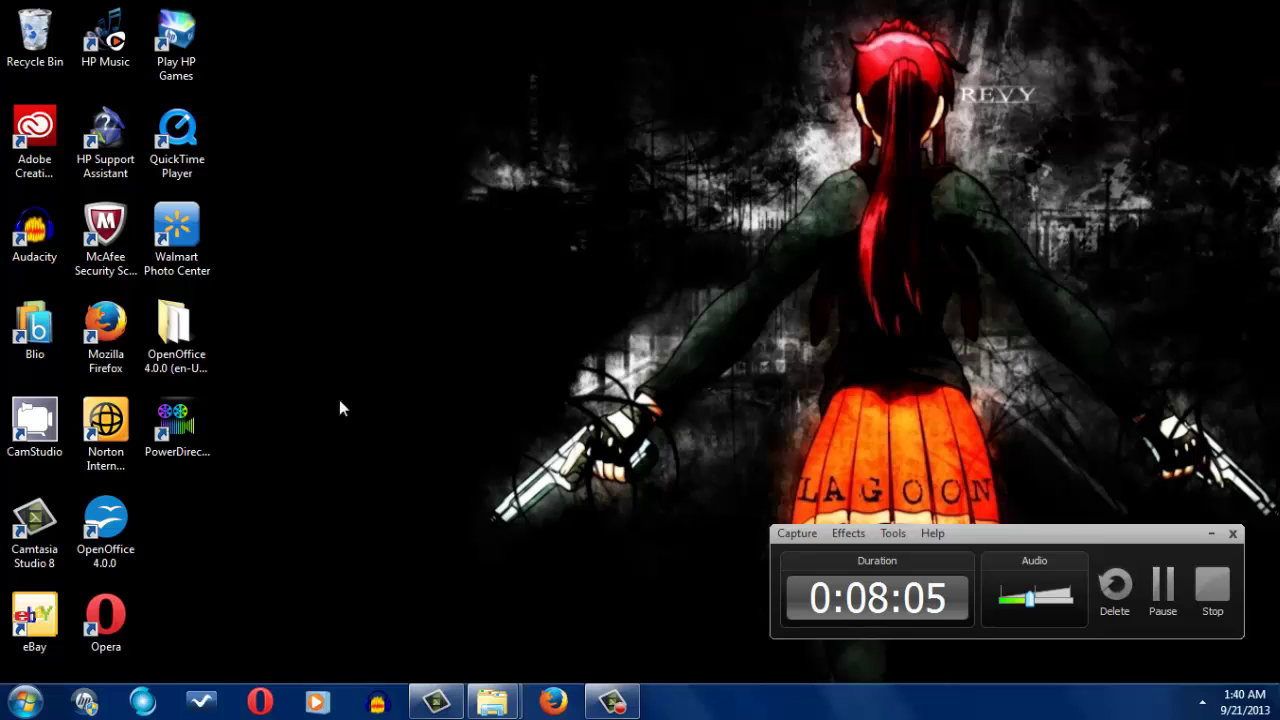
Reposition the running Camtasia Recorder panel toward the centre of the desktop
left_click(189, 414)
left_click(252, 393)
left_click_drag(242, 394, 161, 485)
left_click(1209, 533)
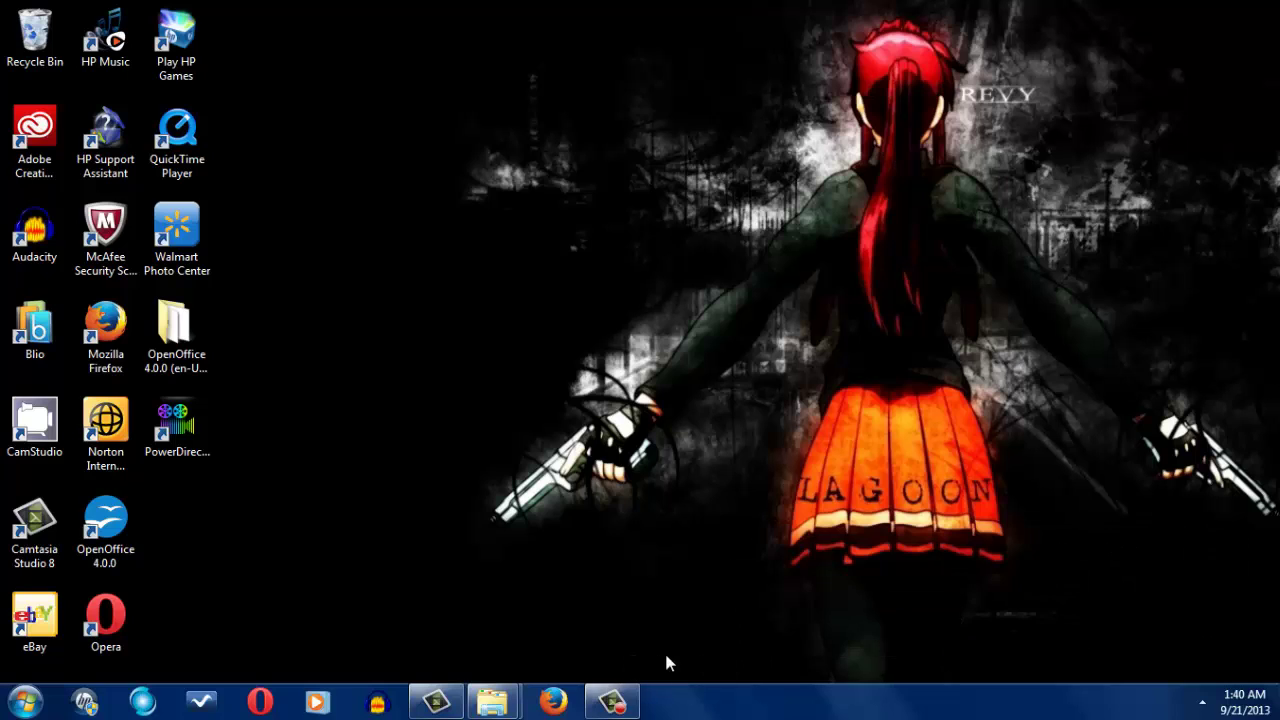
left_click(612, 701)
mouse_move(1063, 537)
left_mouse_down()
mouse_move(938, 332)
mouse_move(1045, 339)
mouse_move(776, 190)
mouse_move(710, 382)
mouse_move(852, 177)
mouse_move(976, 165)
mouse_move(882, 402)
mouse_move(930, 465)
left_mouse_up()
left_click_drag(576, 282, 508, 362)
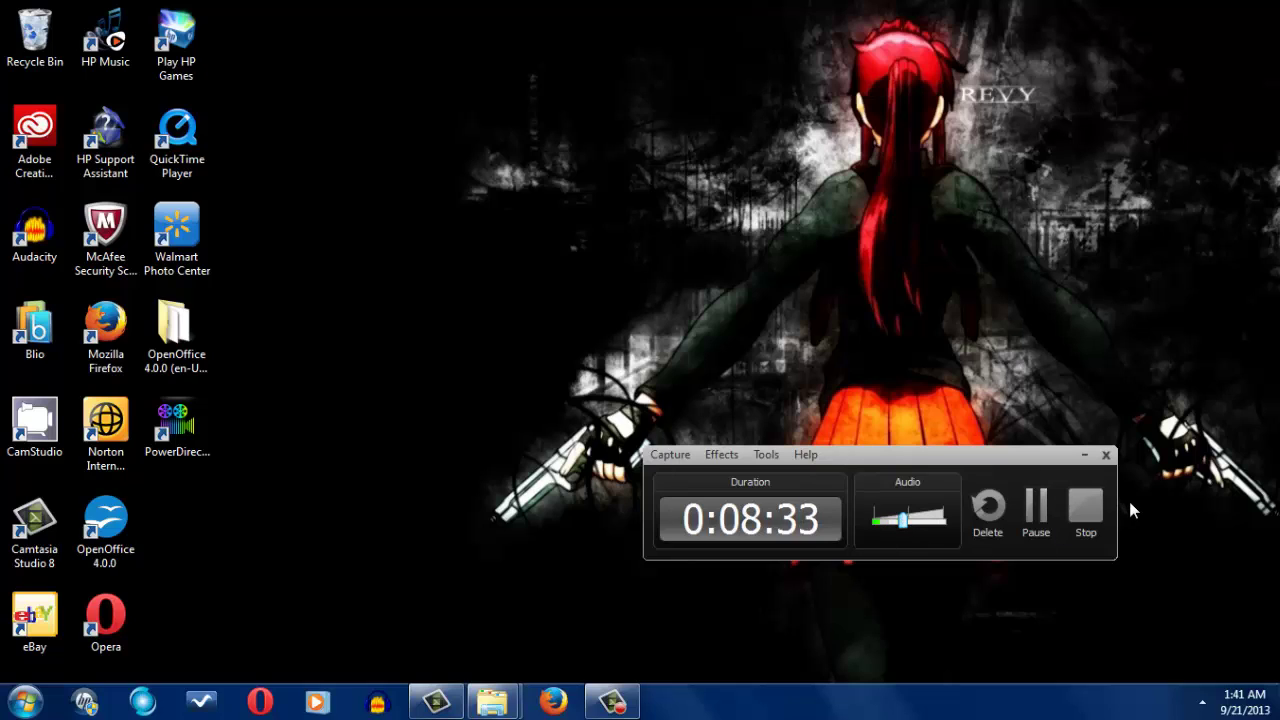
left_click_drag(1012, 455, 886, 379)
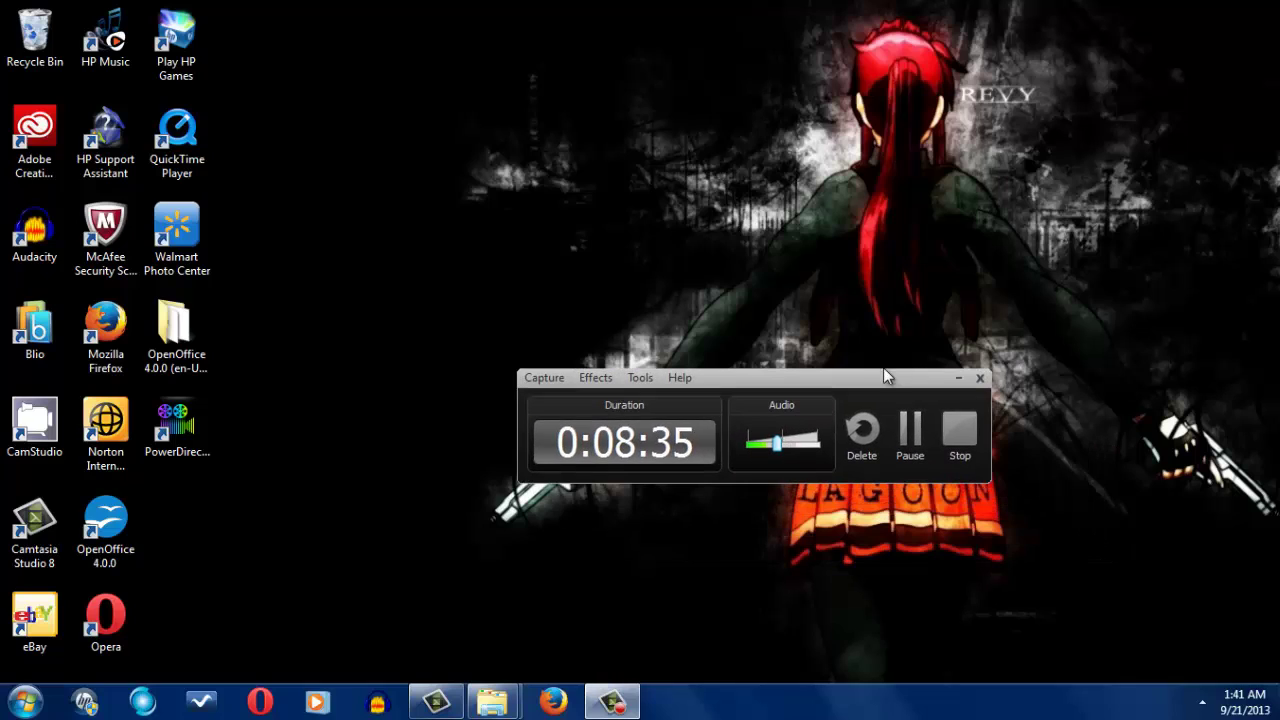